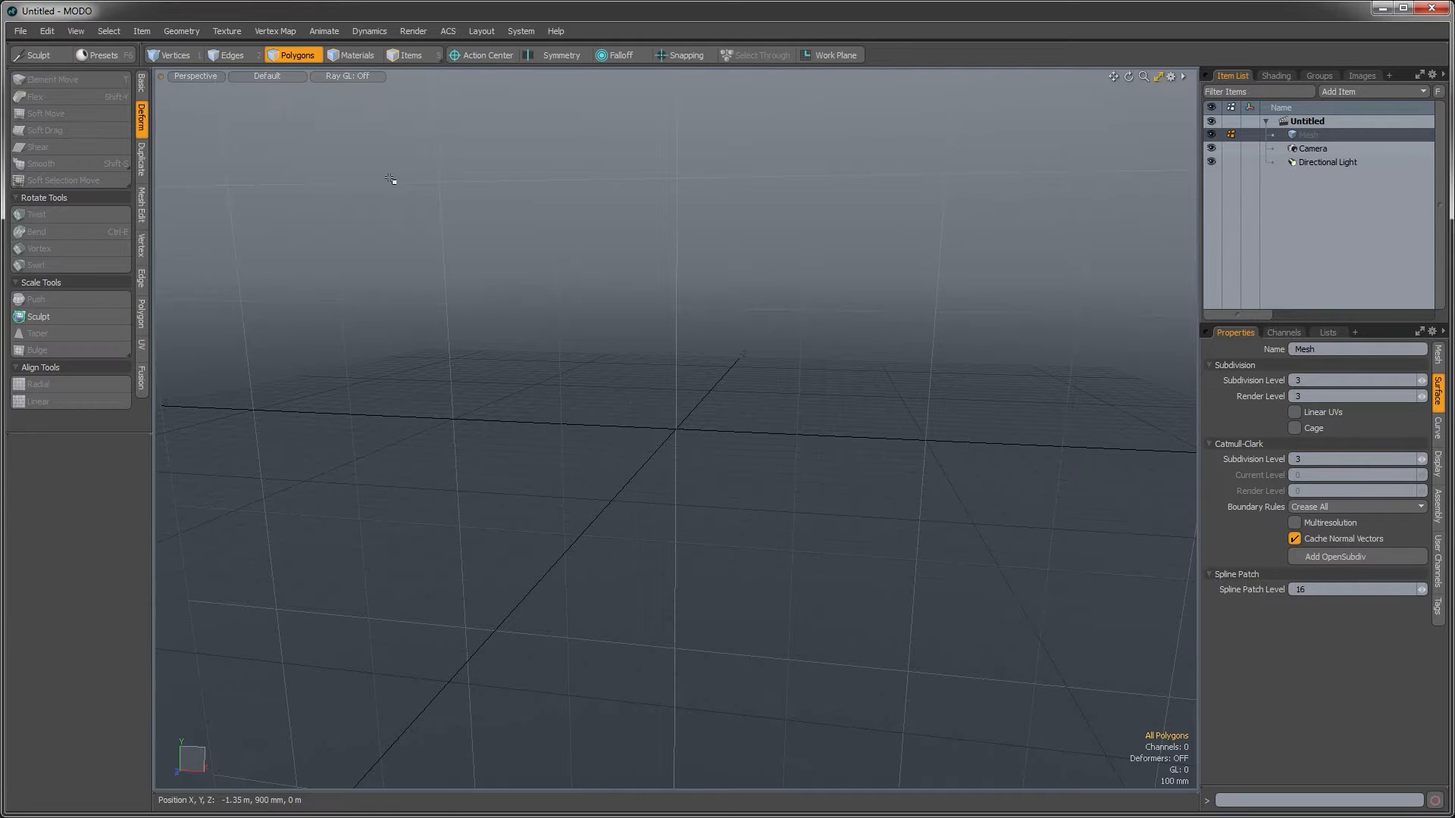
Open the scene Orange_02.lxo from the FruitBites Content folder Video_03.
{"action": "left_click", "coordinate": [21, 33]}
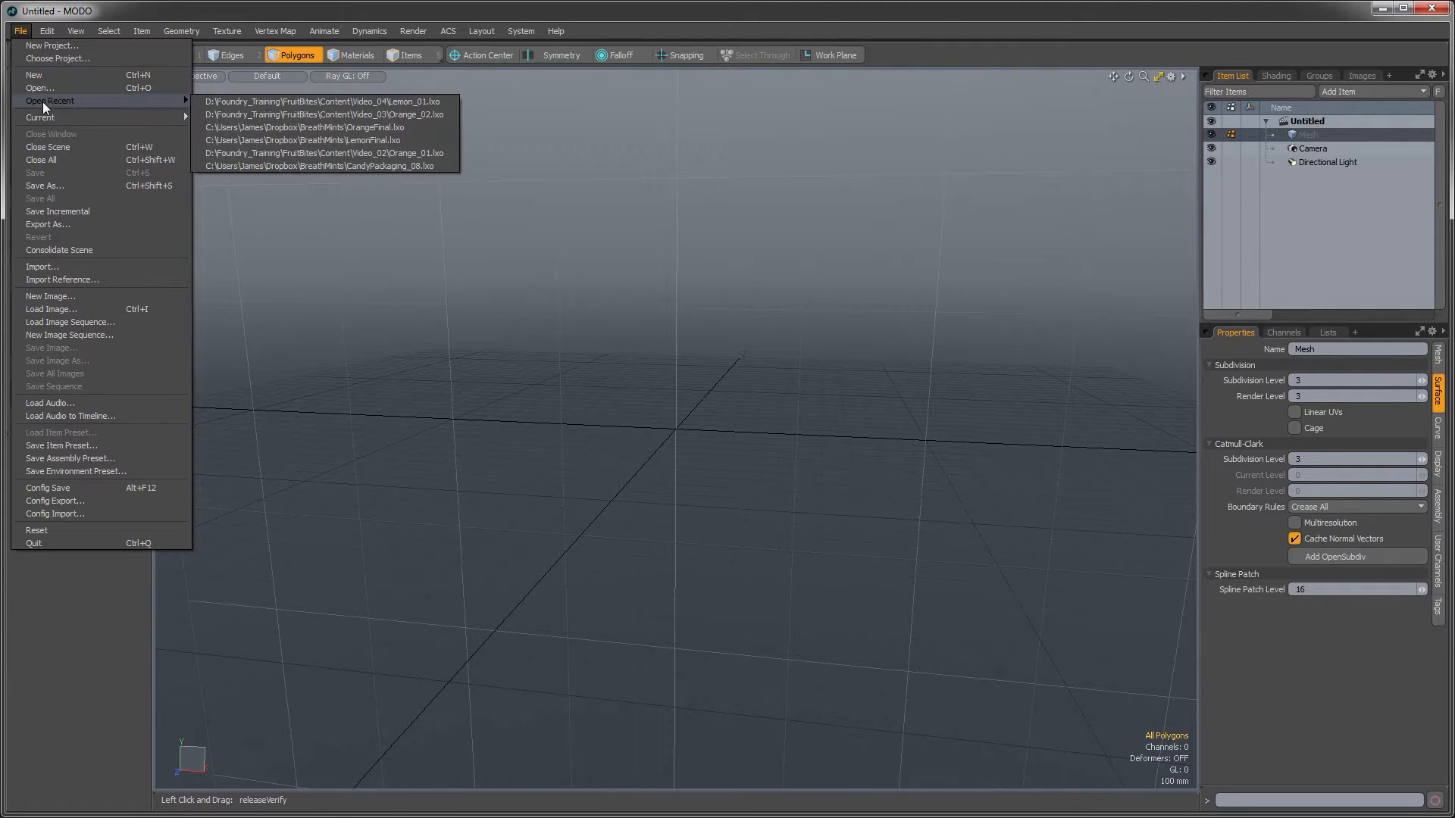
{"action": "left_click", "coordinate": [39, 88]}
{"action": "left_click", "coordinate": [216, 131]}
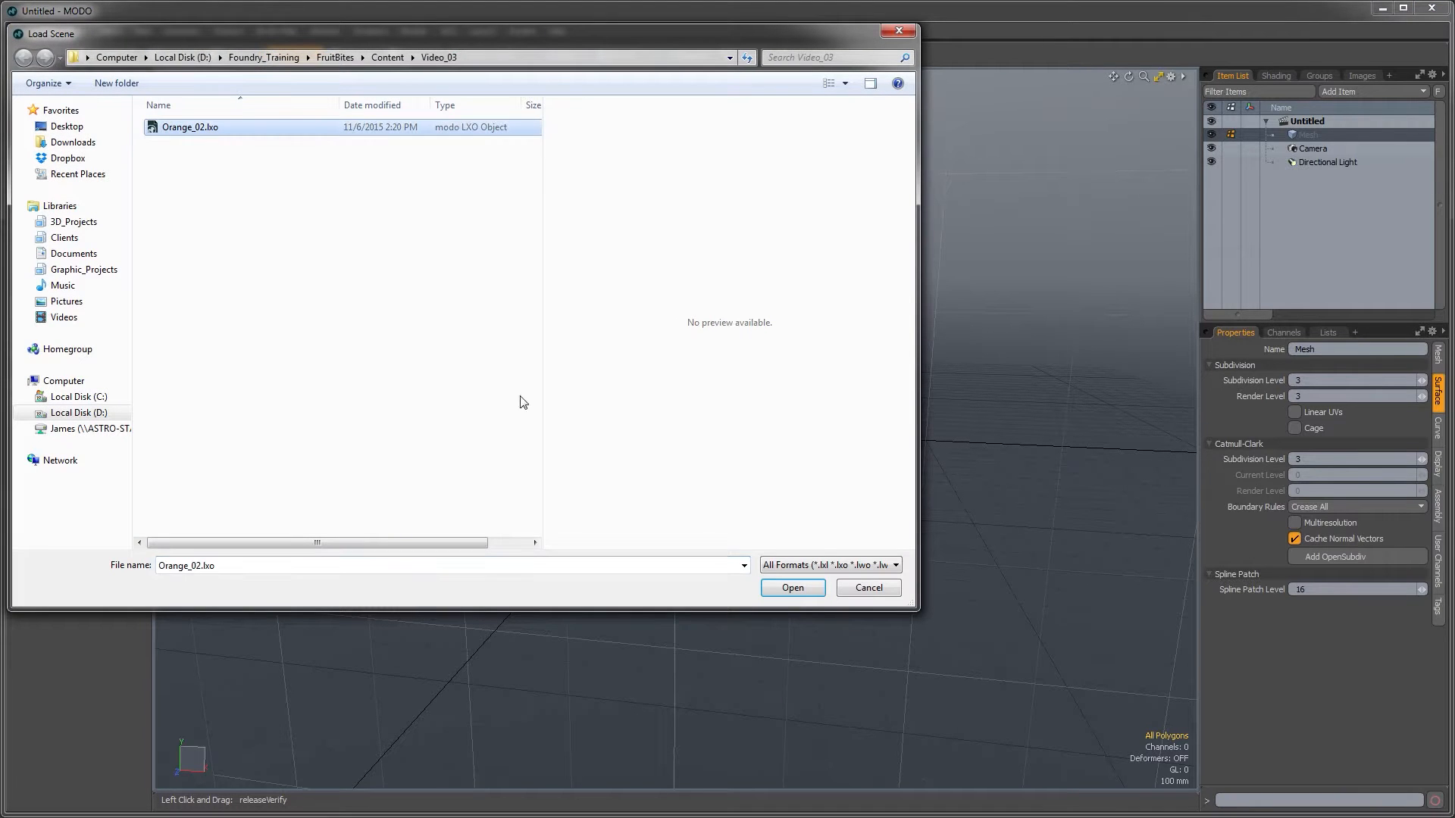
{"action": "left_click", "coordinate": [788, 587]}
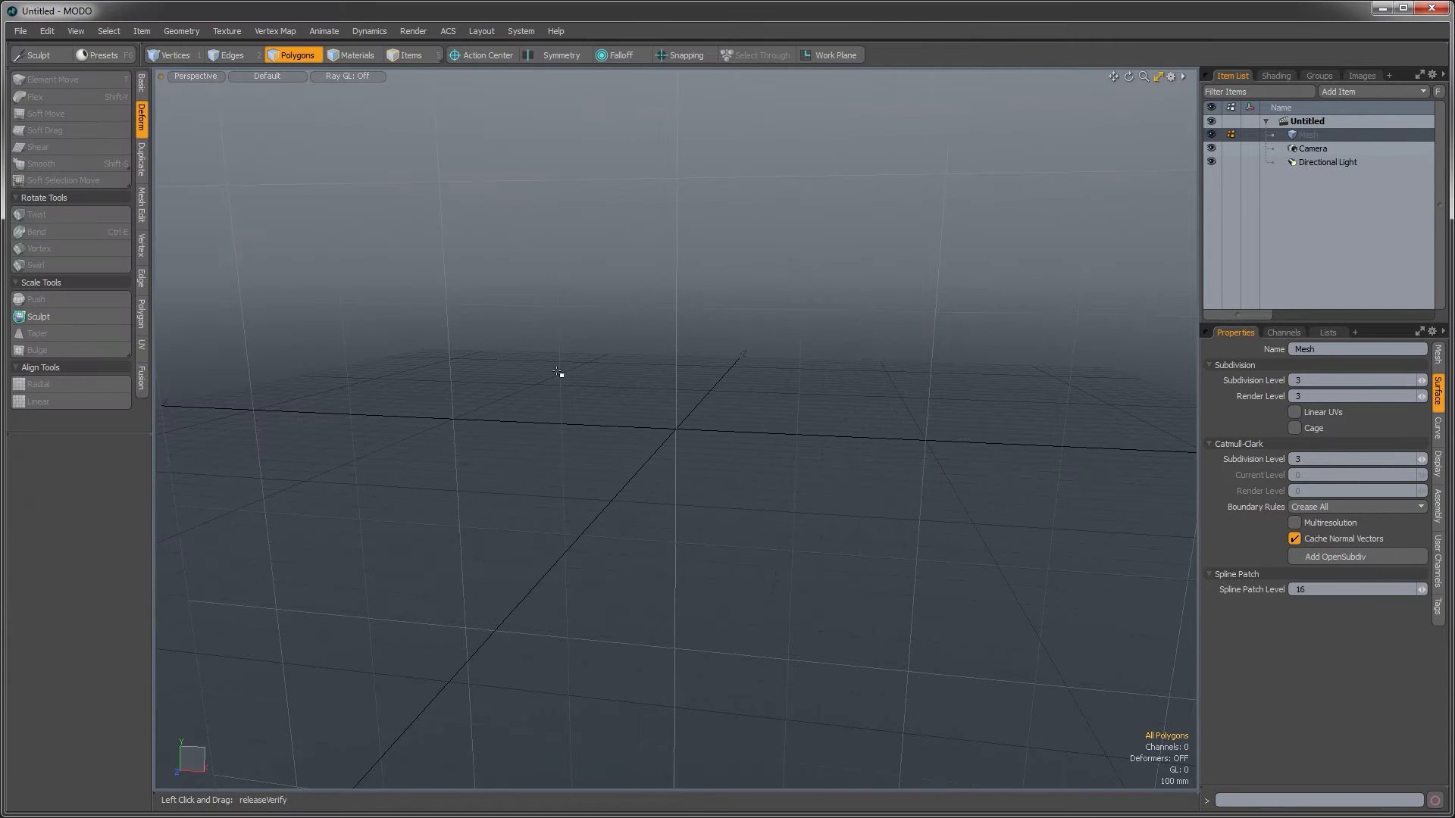
{"action": "left_click_drag", "start_coordinate": [679, 308], "coordinate": [705, 372], "text": "alt"}
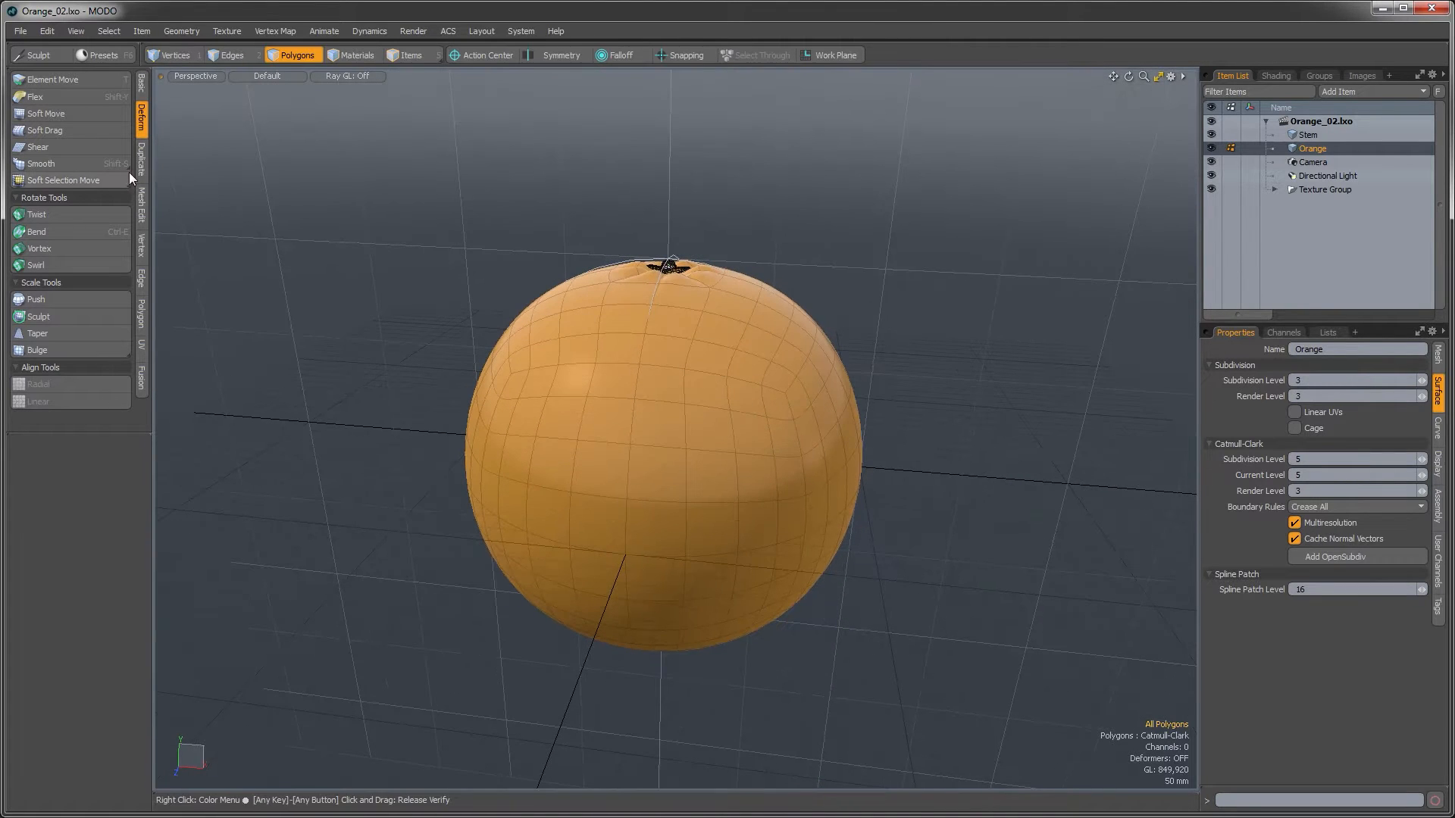
Save the scene as Lemon_01.lxo in the Video_04 folder, replacing the existing file.
{"action": "left_click", "coordinate": [20, 32]}
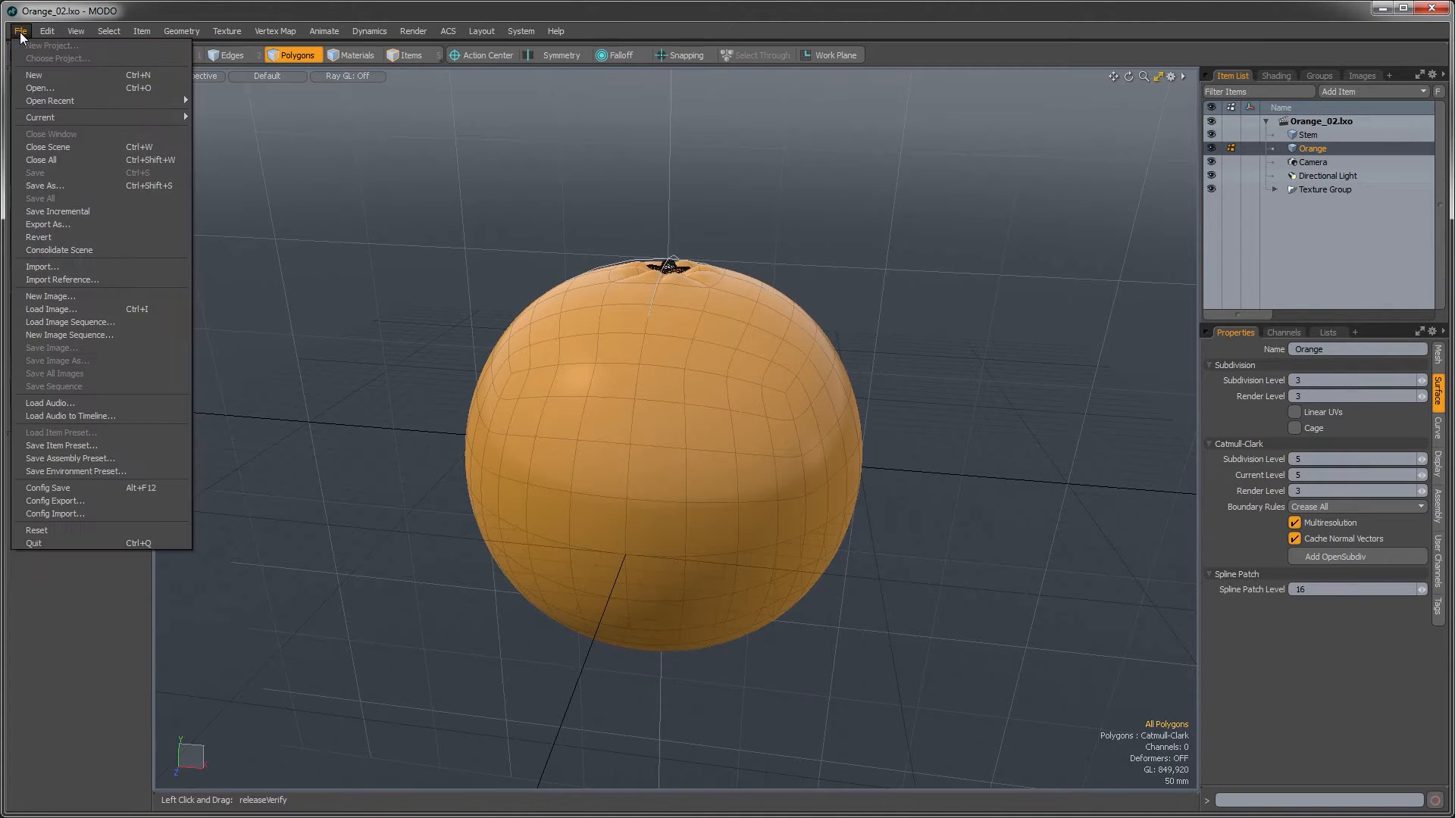
{"action": "left_click", "coordinate": [50, 186]}
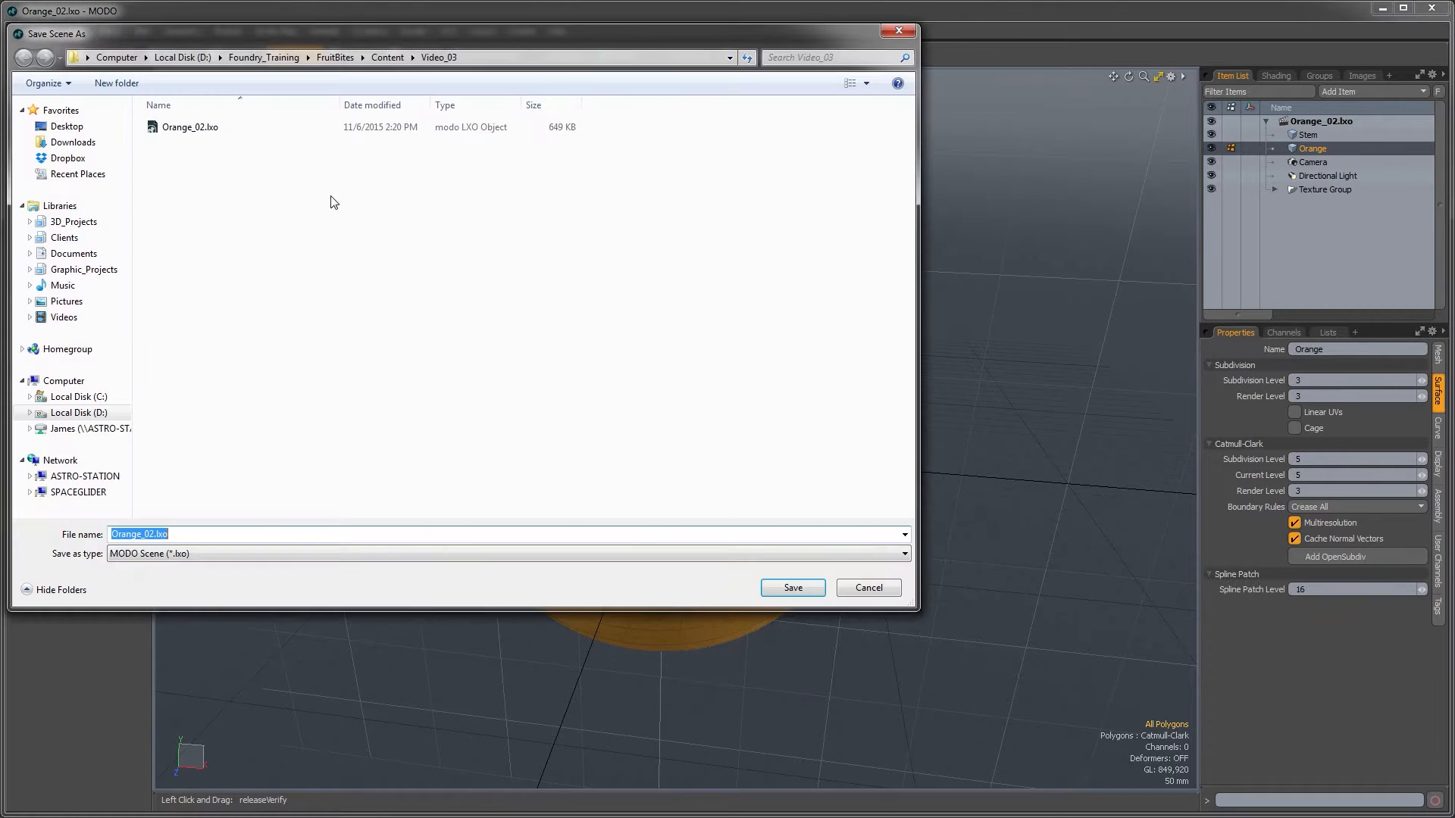
{"action": "left_click", "coordinate": [387, 58]}
{"action": "double_click", "coordinate": [184, 192]}
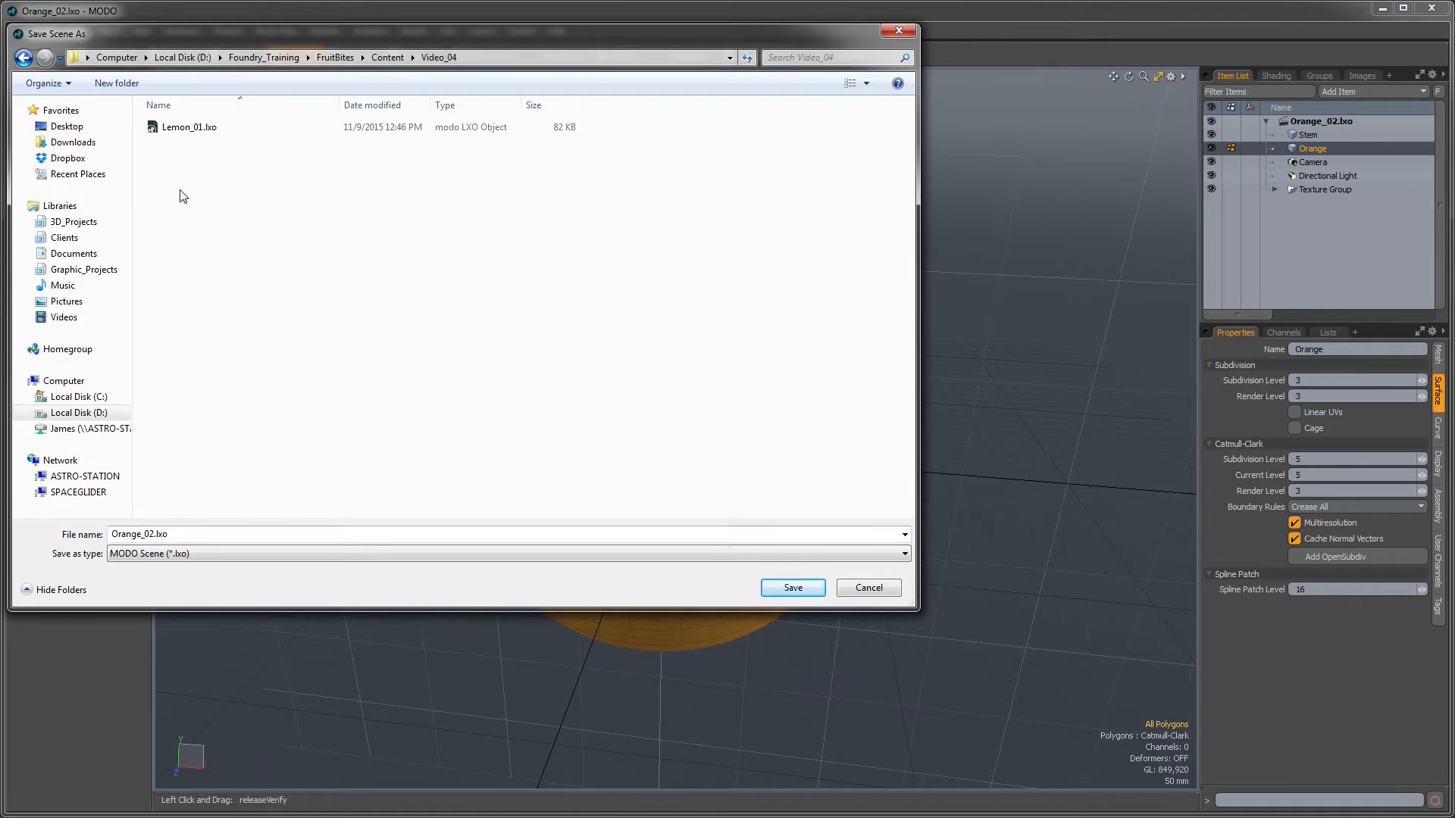
{"action": "double_click", "coordinate": [186, 128]}
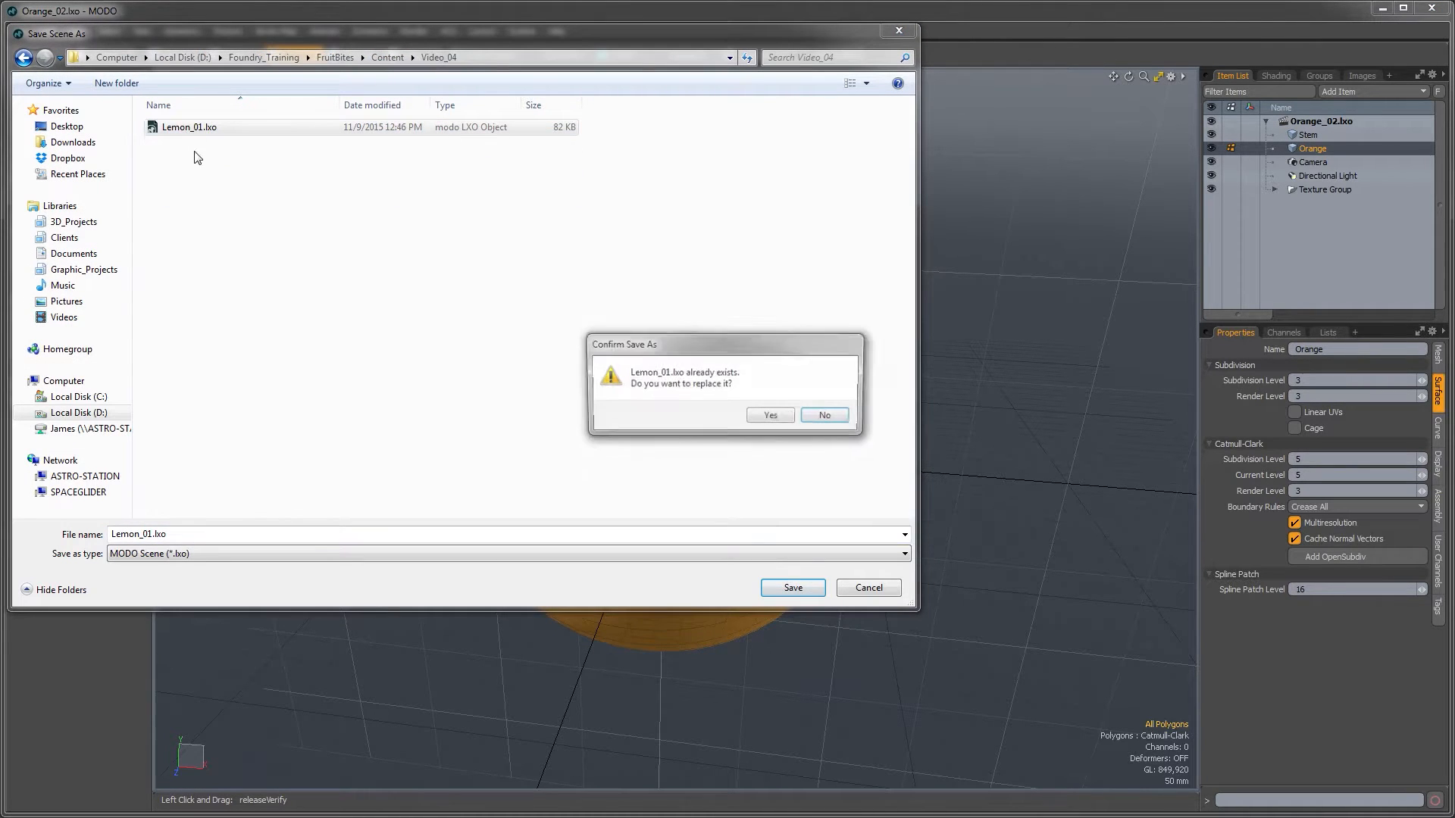
{"action": "left_click", "coordinate": [770, 417]}
{"action": "left_click_drag", "start_coordinate": [916, 406], "coordinate": [719, 326], "text": "alt"}
Switch to the browser and examine the shape and tips of lemons in the enlarged reference photos, then return to MODO.
{"action": "key", "text": "alt+Tab"}
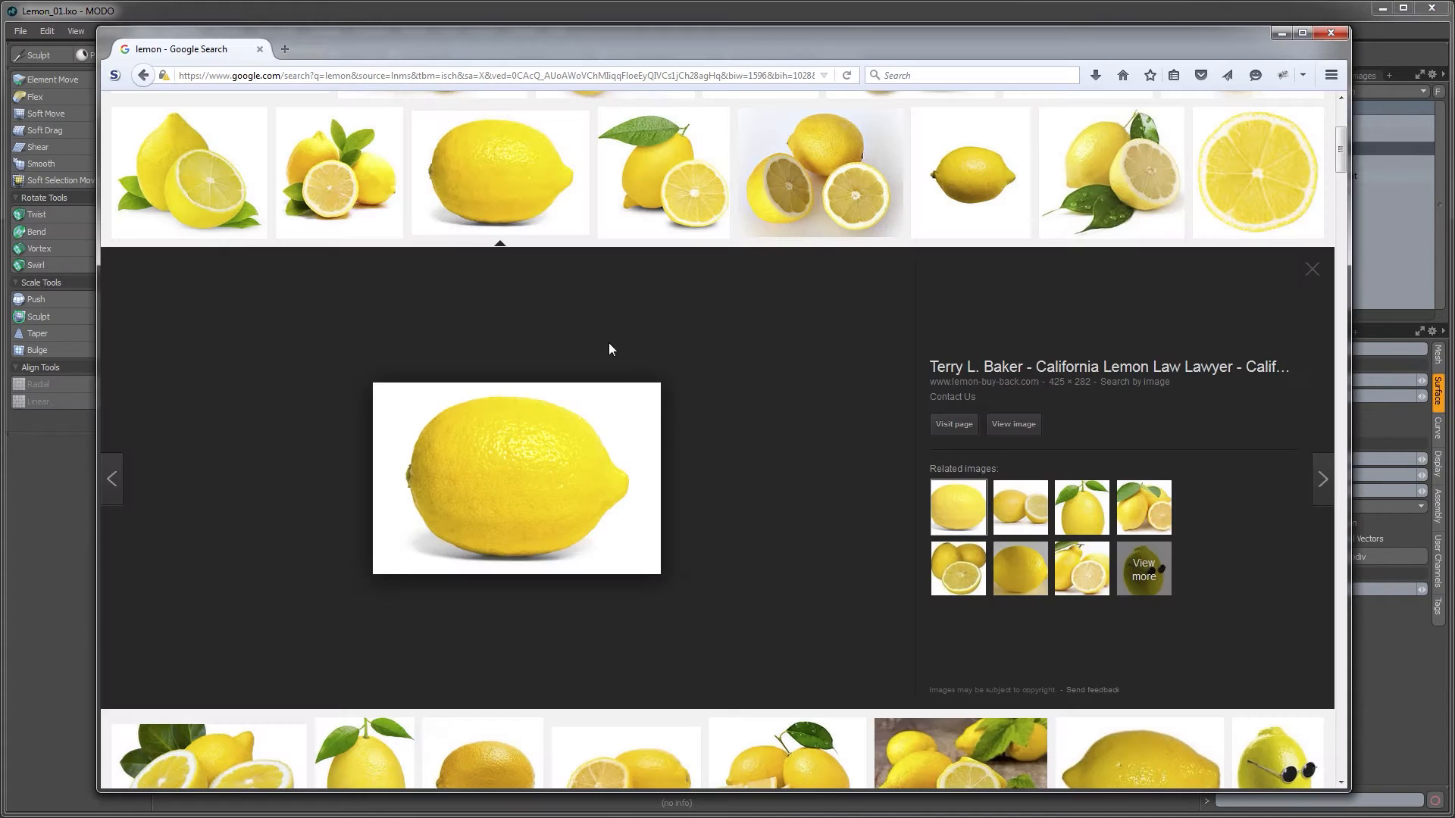
{"action": "scroll", "coordinate": [829, 423], "scroll_direction": "up", "scroll_amount": 5}
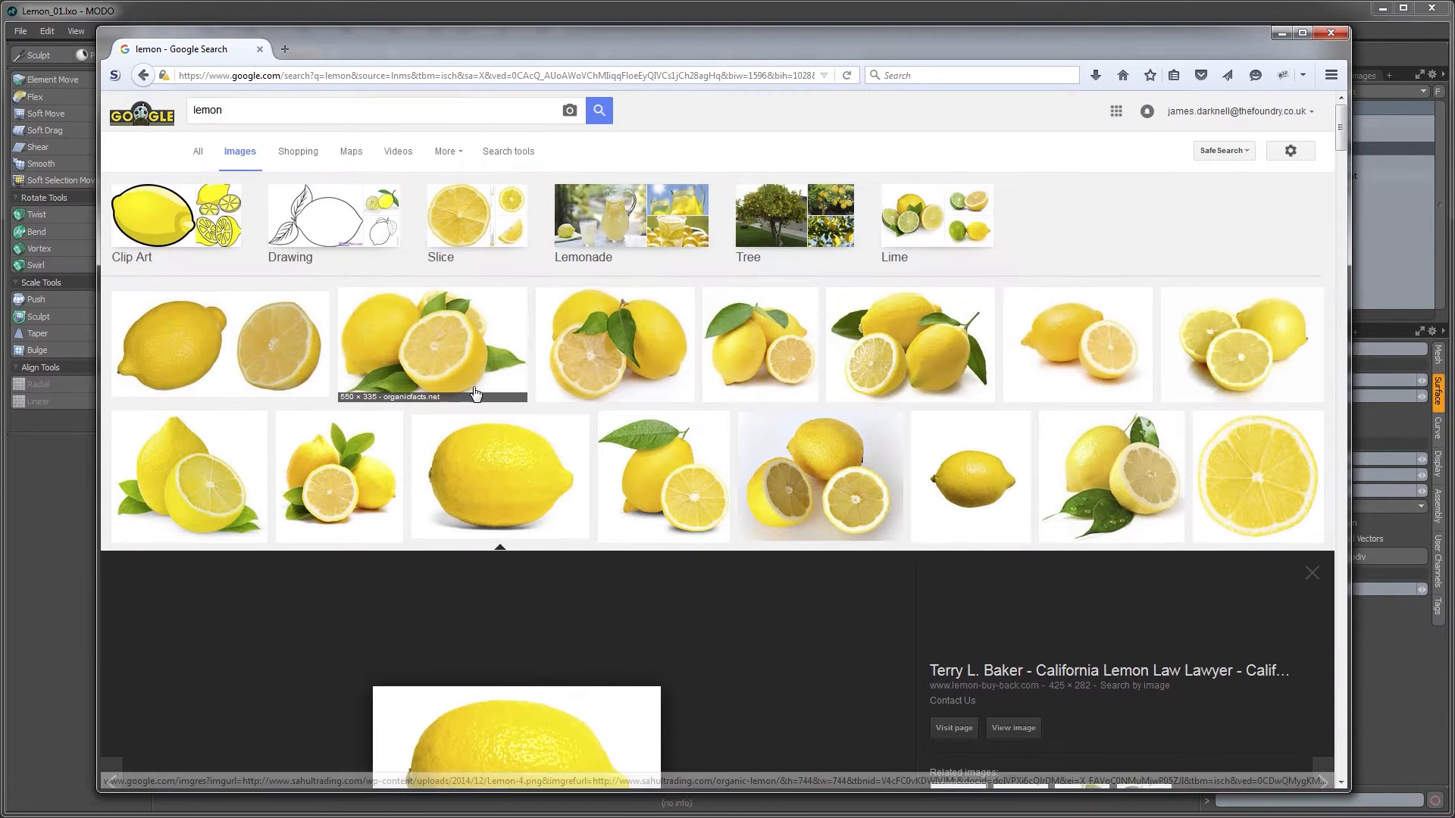
{"action": "scroll", "coordinate": [480, 353], "scroll_direction": "down", "scroll_amount": 2}
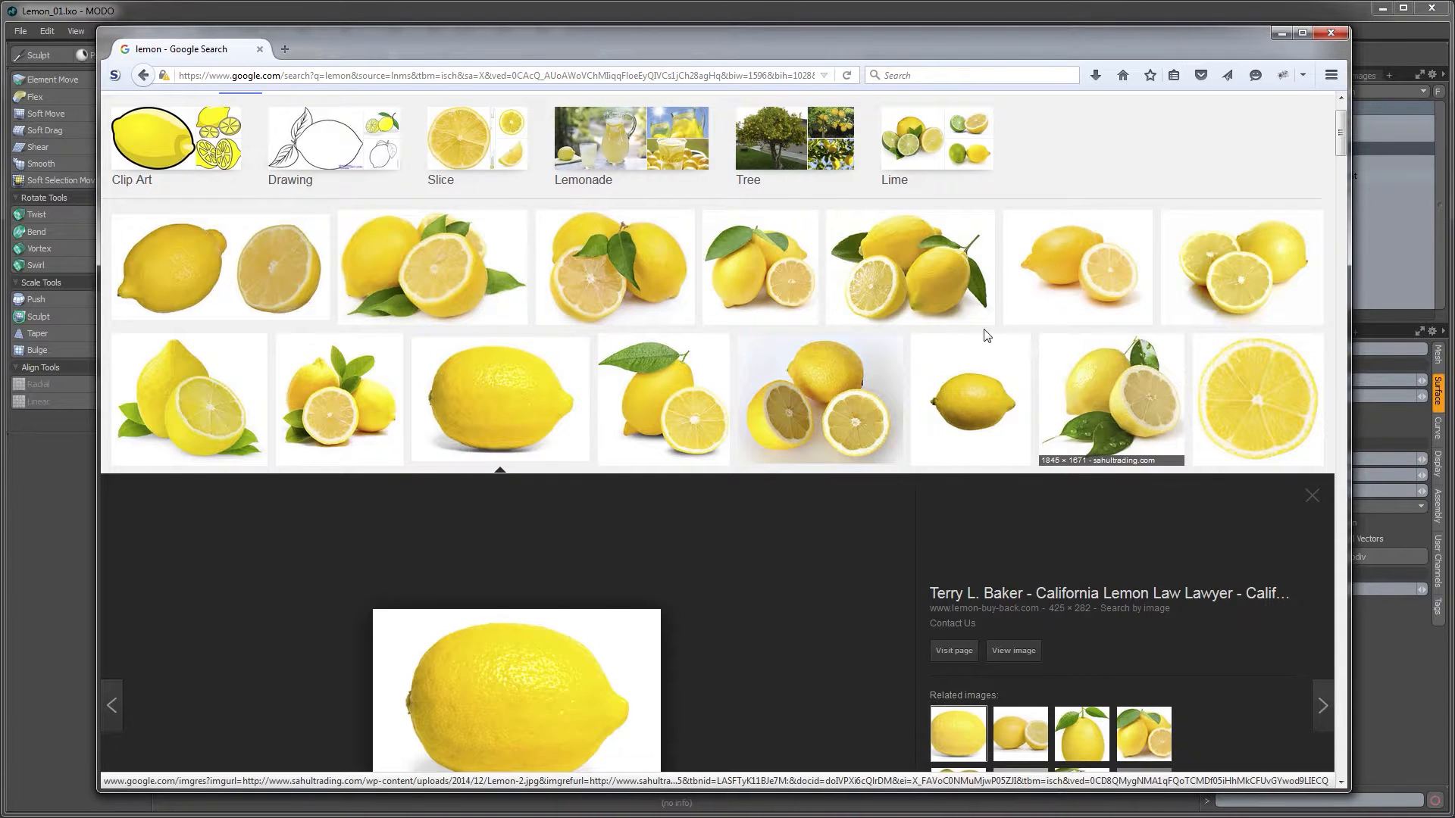
{"action": "scroll", "coordinate": [562, 732], "scroll_direction": "down", "scroll_amount": 2}
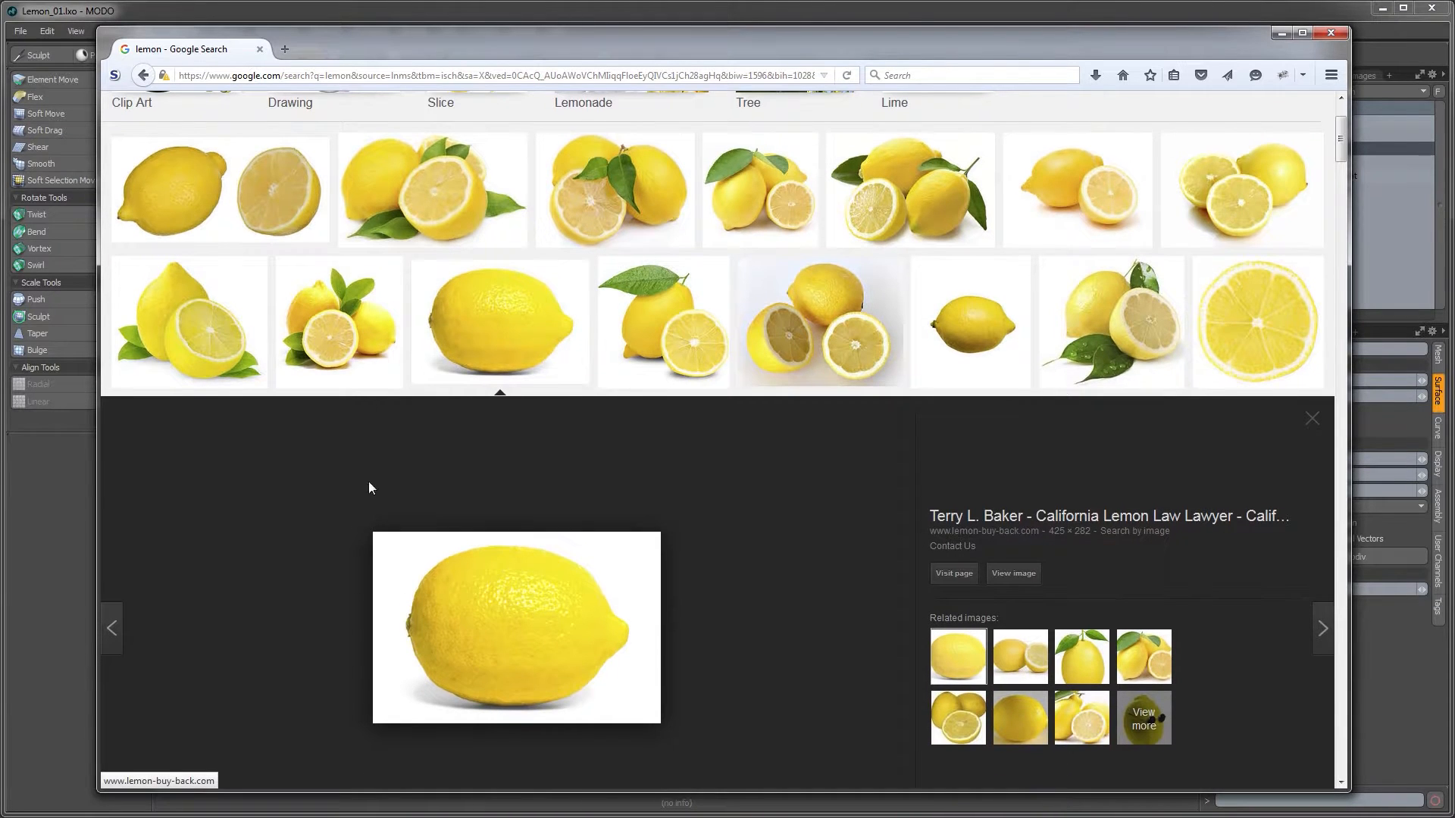
{"action": "left_click", "coordinate": [221, 171]}
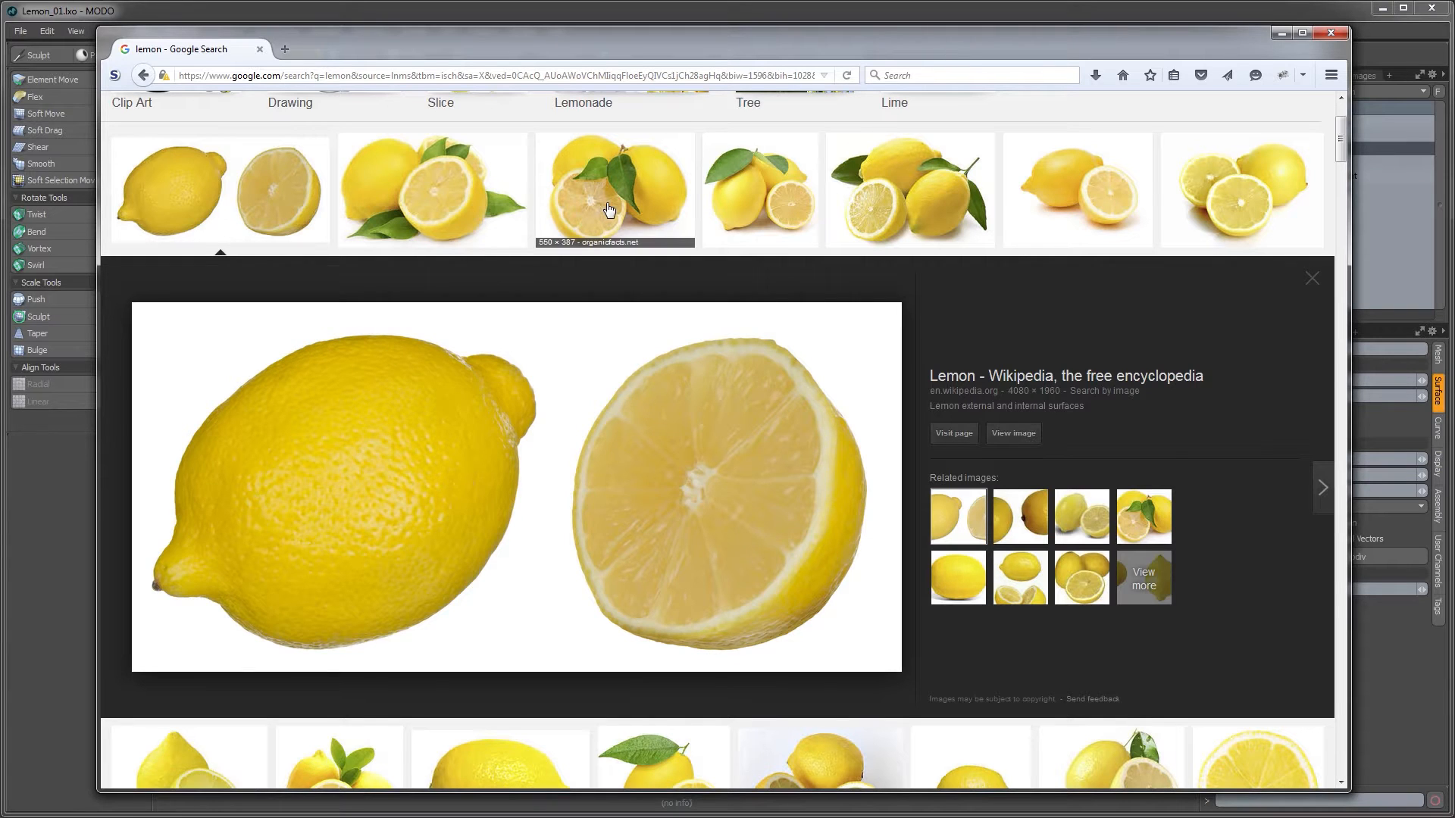
{"action": "left_click", "coordinate": [585, 222]}
{"action": "left_click", "coordinate": [910, 193]}
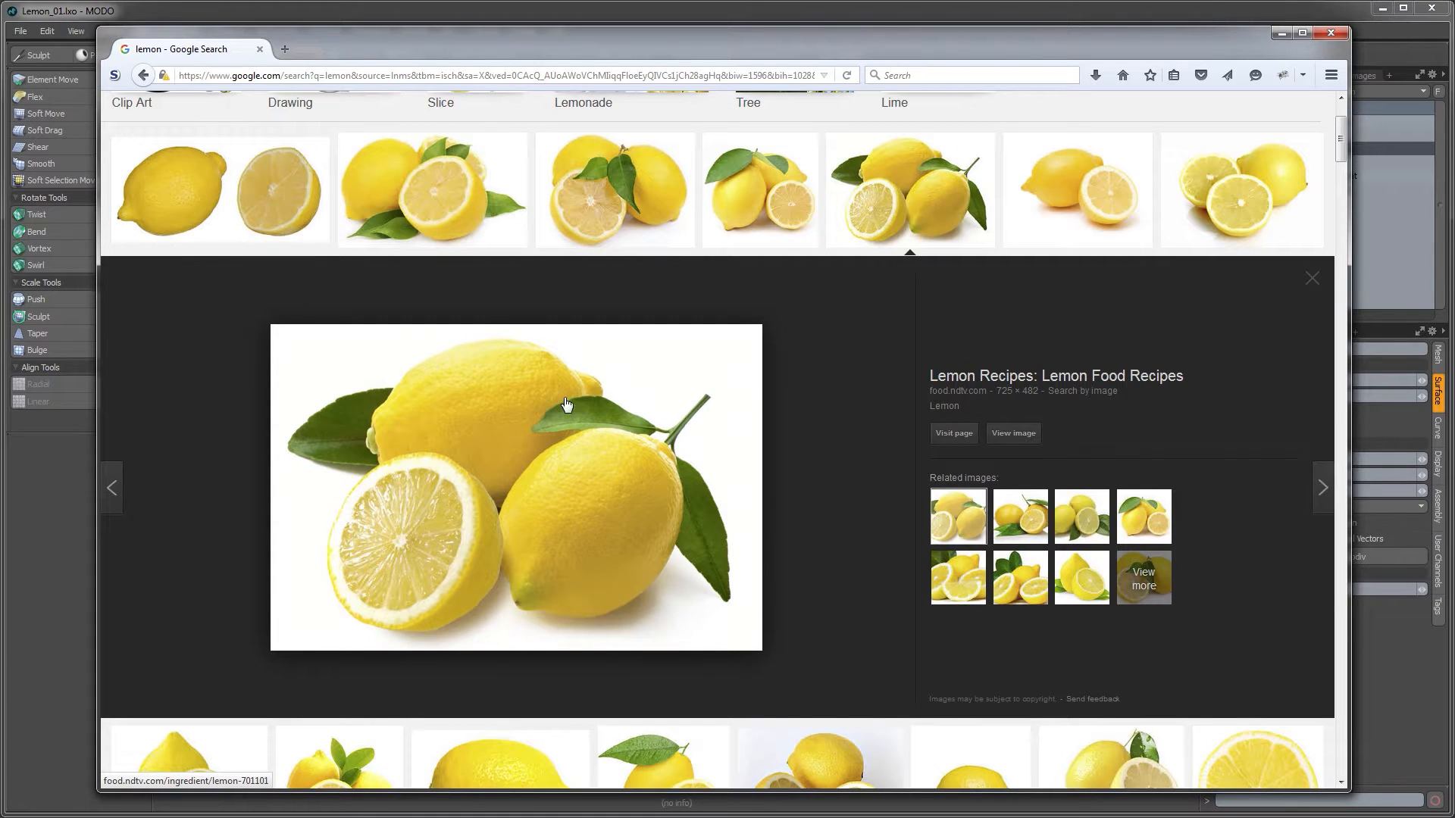
{"action": "left_click", "coordinate": [1280, 34]}
Turn off Multiresolution for the Orange mesh and accept losing its sculpted displacements.
{"action": "left_click_drag", "start_coordinate": [682, 379], "coordinate": [688, 512], "text": "alt"}
{"action": "left_click_drag", "start_coordinate": [688, 520], "coordinate": [698, 484], "text": "alt+shift"}
{"action": "left_click_drag", "start_coordinate": [695, 565], "coordinate": [688, 474], "text": "alt"}
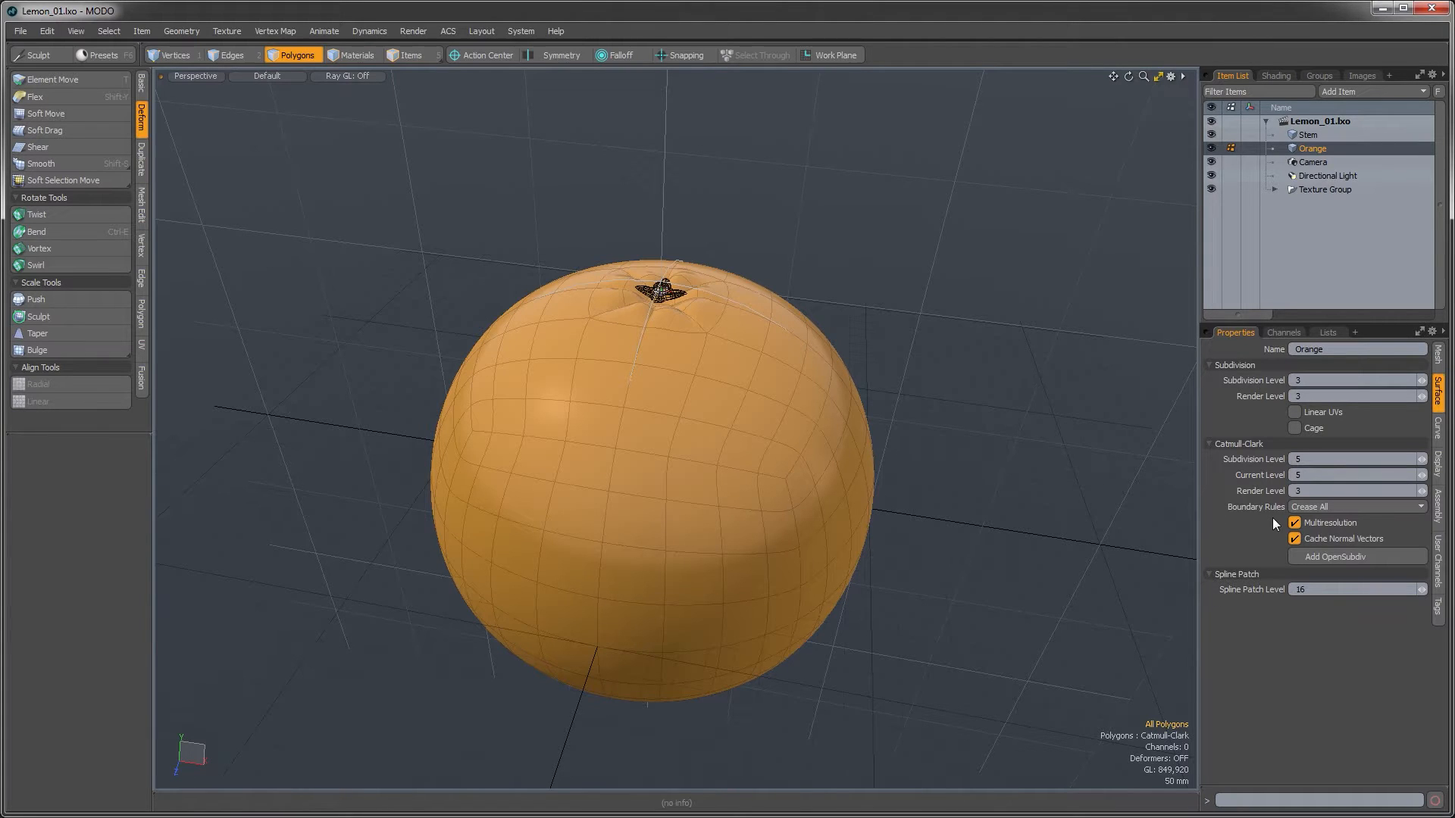
{"action": "left_click", "coordinate": [1295, 523]}
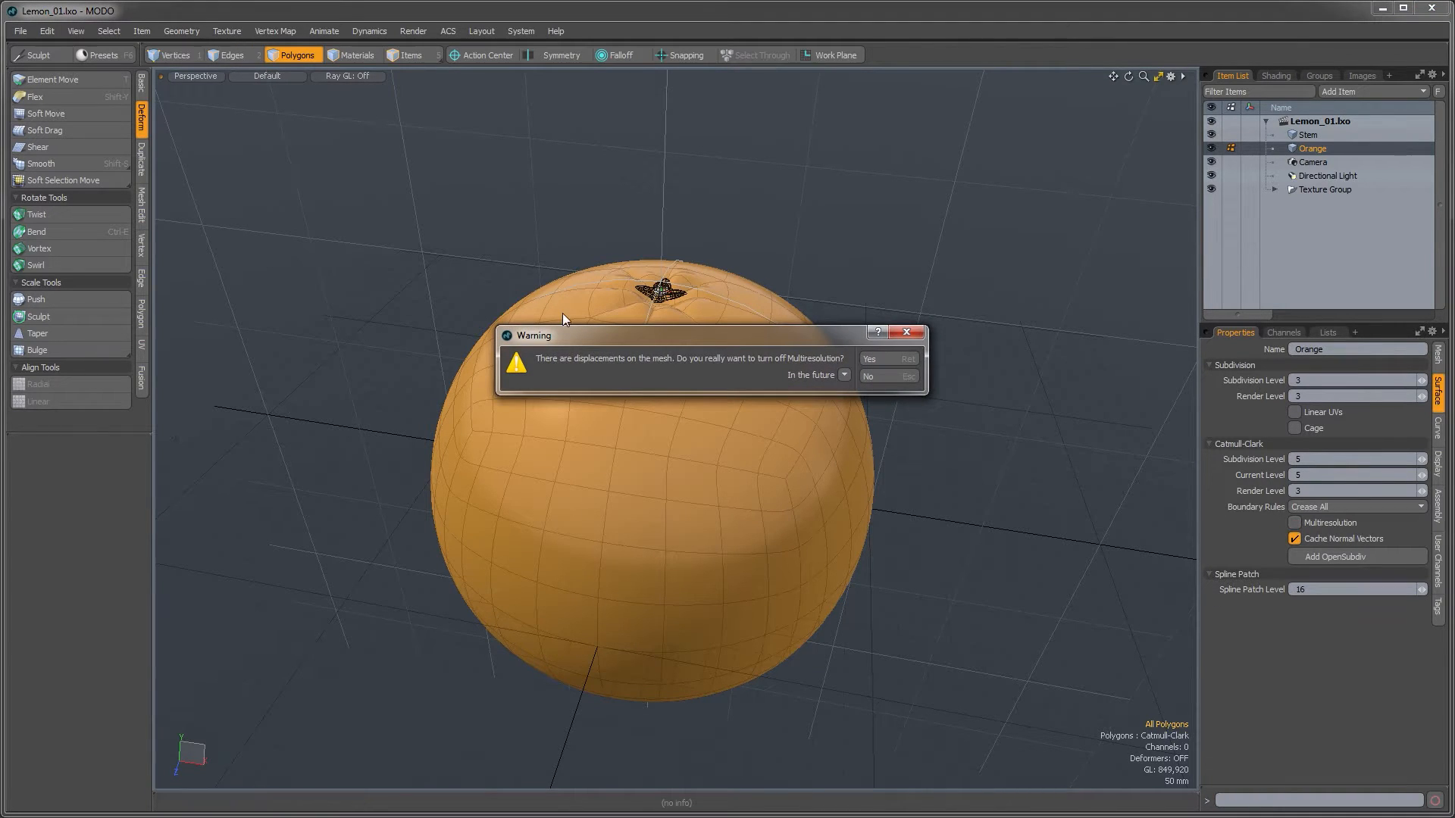
{"action": "left_click_drag", "start_coordinate": [601, 344], "coordinate": [597, 363]}
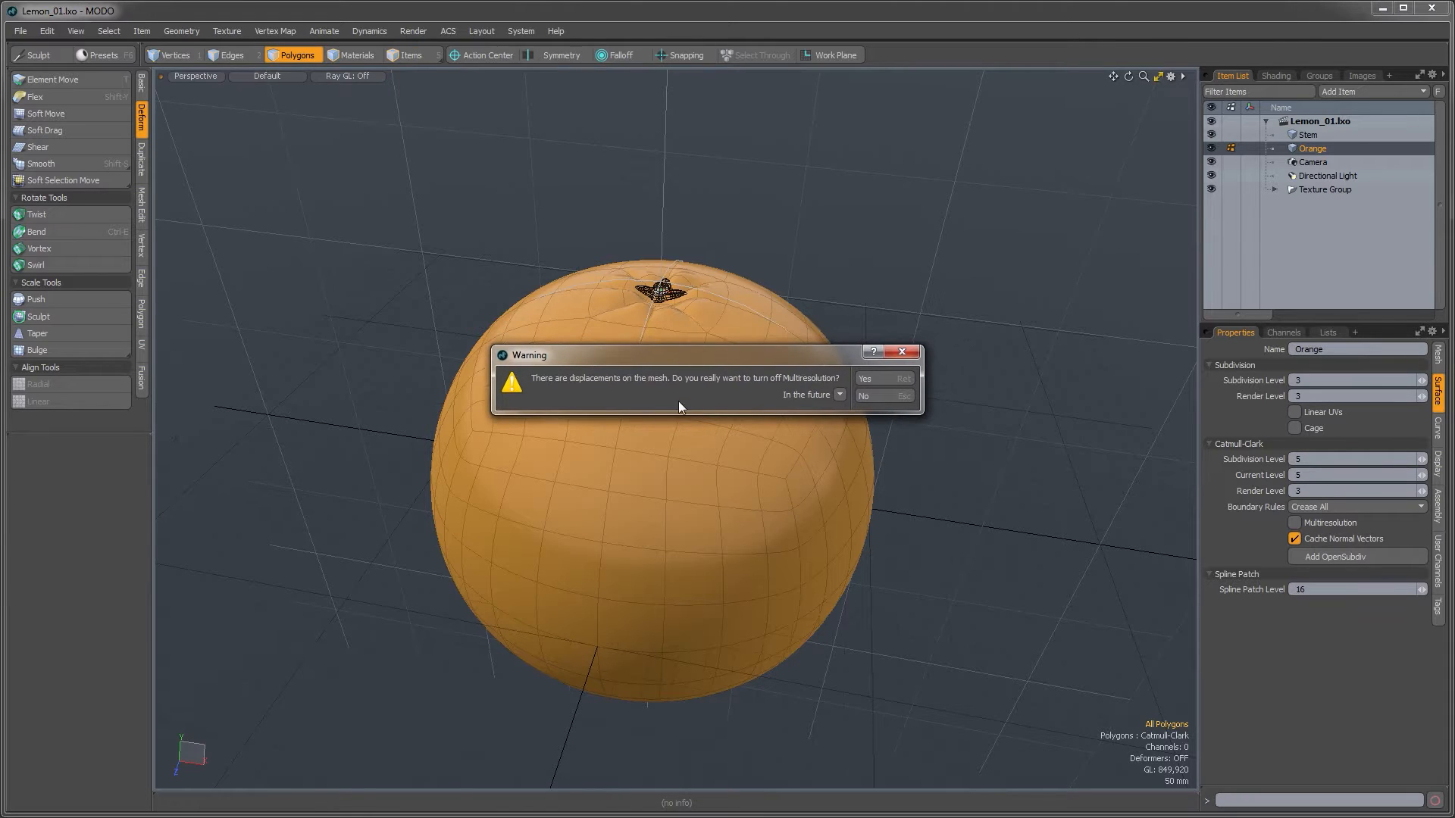
{"action": "left_click", "coordinate": [887, 381]}
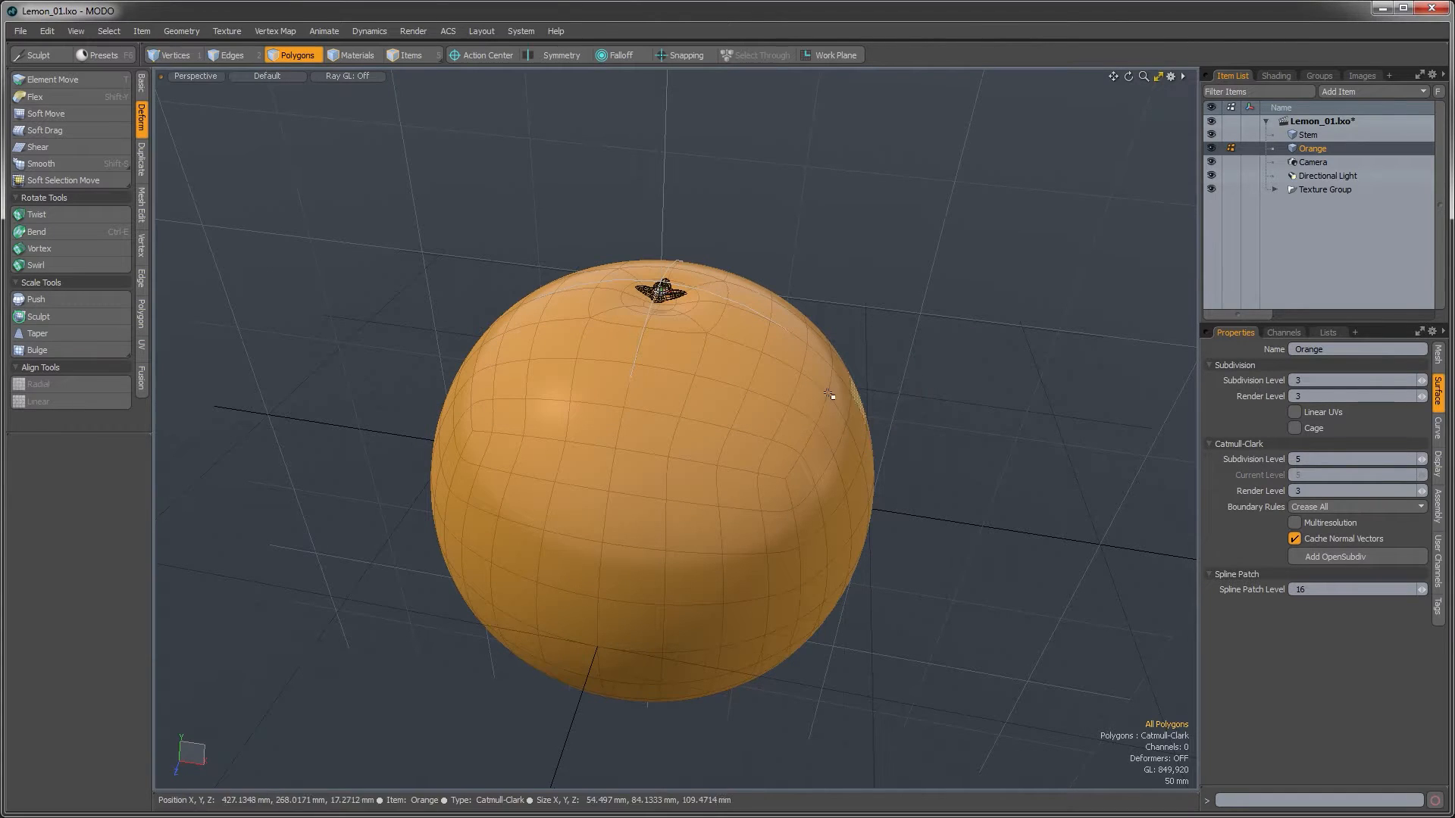
Hide the Texture Group and raise the 12 polygons around the fruit's stem end by about 49 mm in Y.
{"action": "left_click_drag", "start_coordinate": [656, 313], "coordinate": [786, 383], "text": "ctrl+alt"}
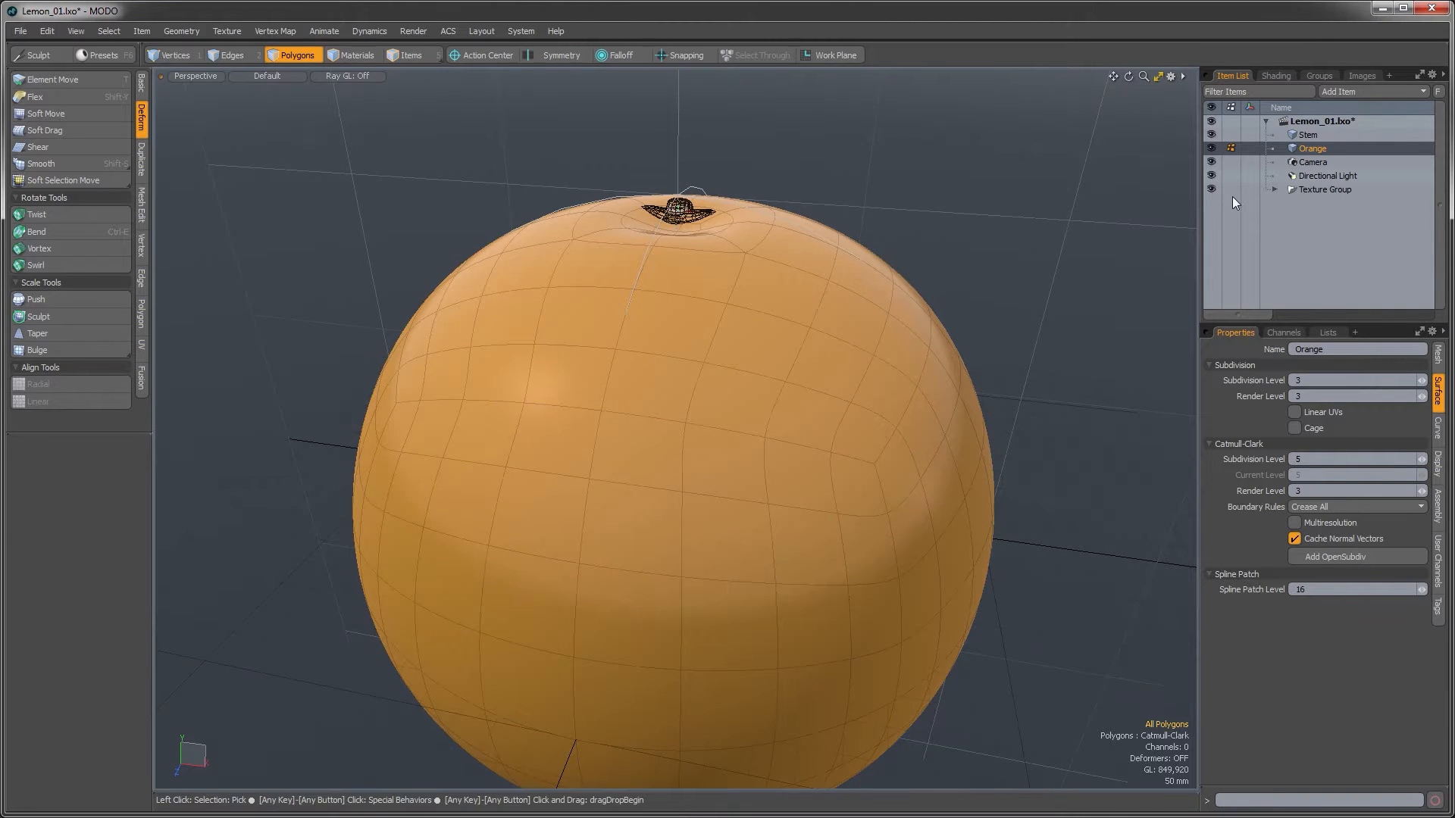
{"action": "left_click", "coordinate": [1210, 188]}
{"action": "left_click_drag", "start_coordinate": [732, 317], "coordinate": [705, 277], "text": "ctrl+alt"}
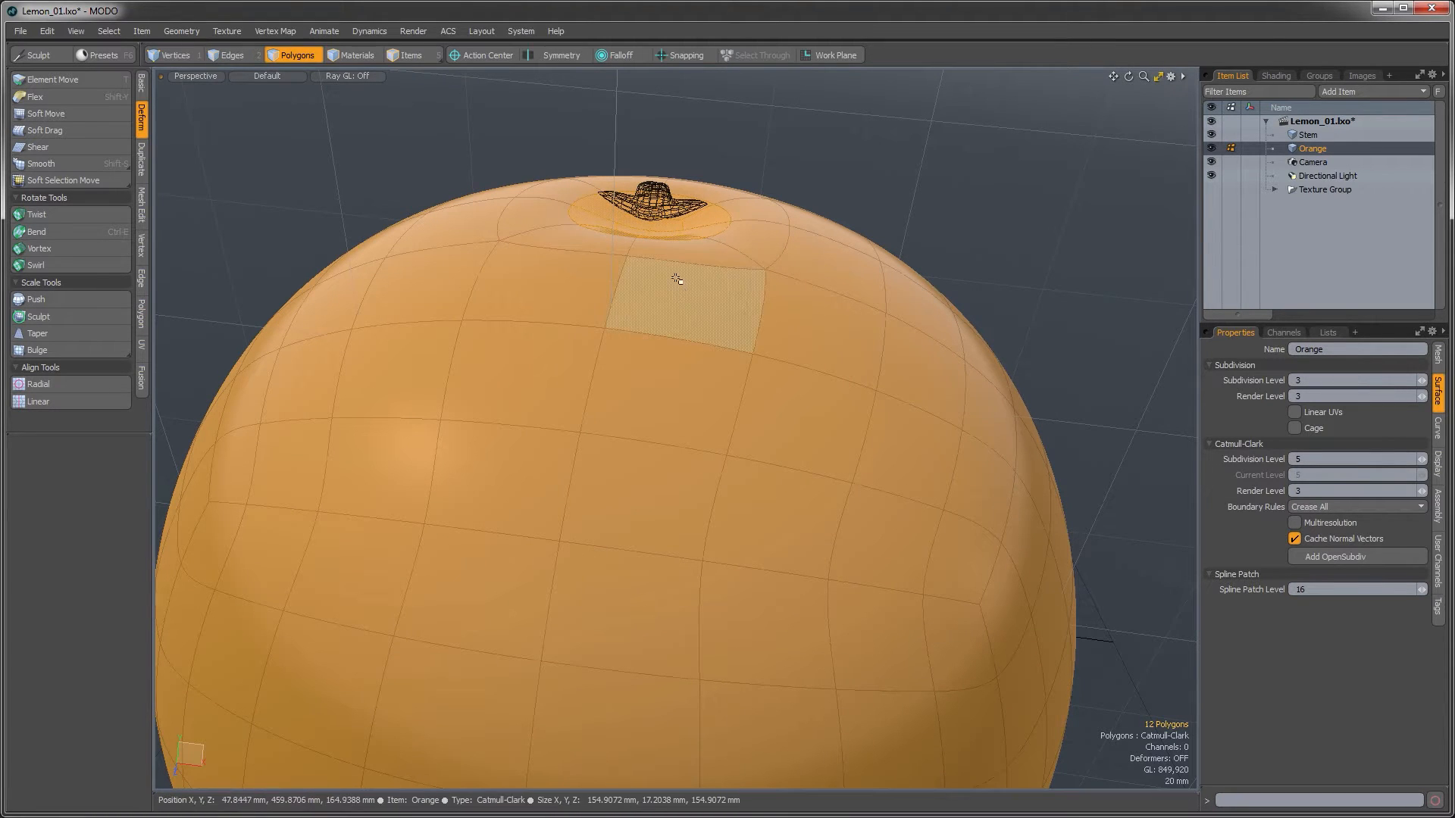
{"action": "left_click_drag", "start_coordinate": [669, 231], "coordinate": [672, 288], "text": "alt"}
{"action": "key", "text": "y"}
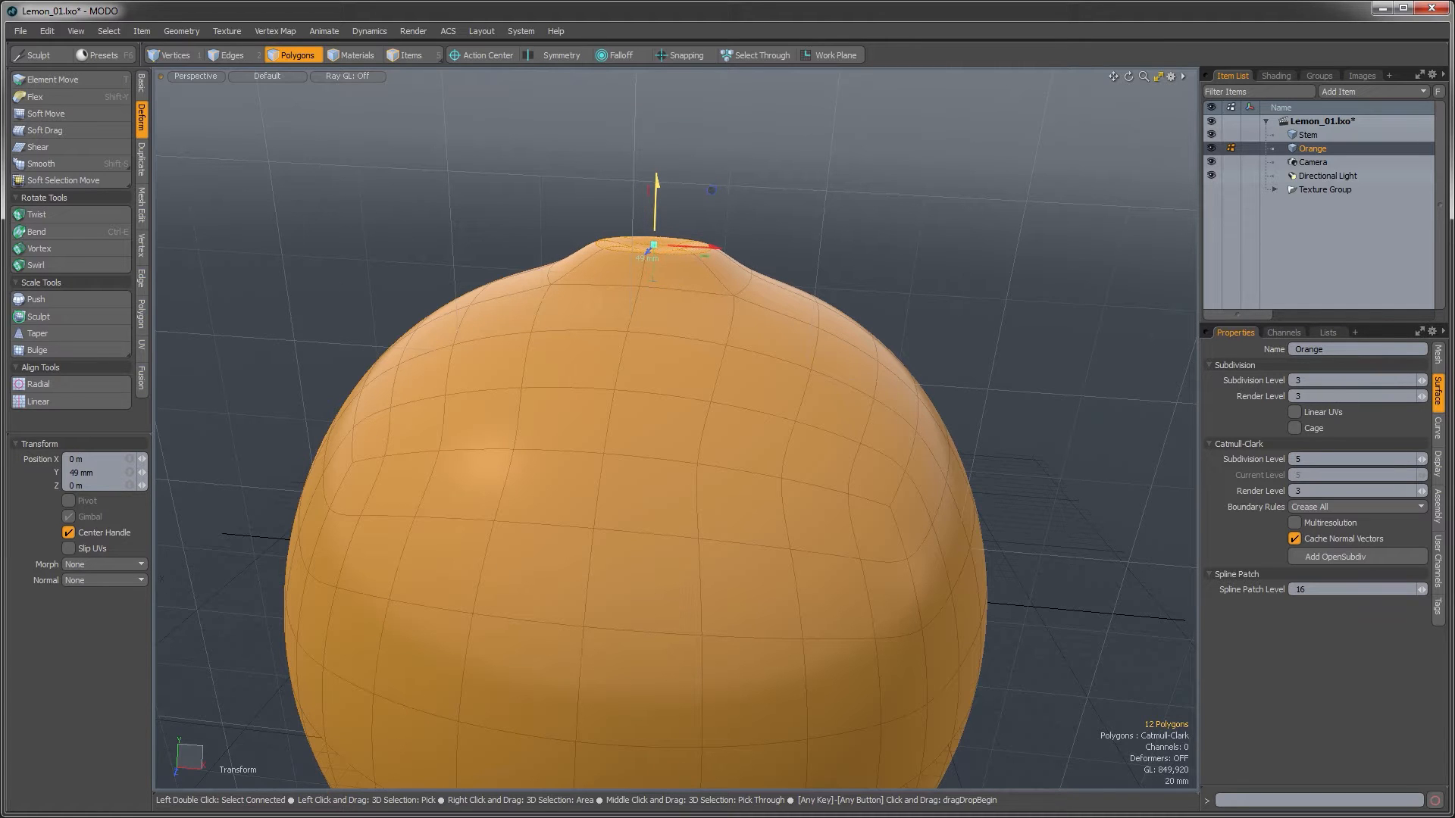
{"action": "key", "text": "space"}
{"action": "left_click", "coordinate": [741, 208]}
Select the whole Orange mesh and scale it to 78.5% in X and Z for an elongated lemon body.
{"action": "left_click_drag", "start_coordinate": [740, 207], "coordinate": [671, 438], "text": "alt"}
{"action": "left_click_drag", "start_coordinate": [672, 438], "coordinate": [693, 364], "text": "alt+shift"}
{"action": "left_click_drag", "start_coordinate": [788, 493], "coordinate": [825, 434], "text": "alt"}
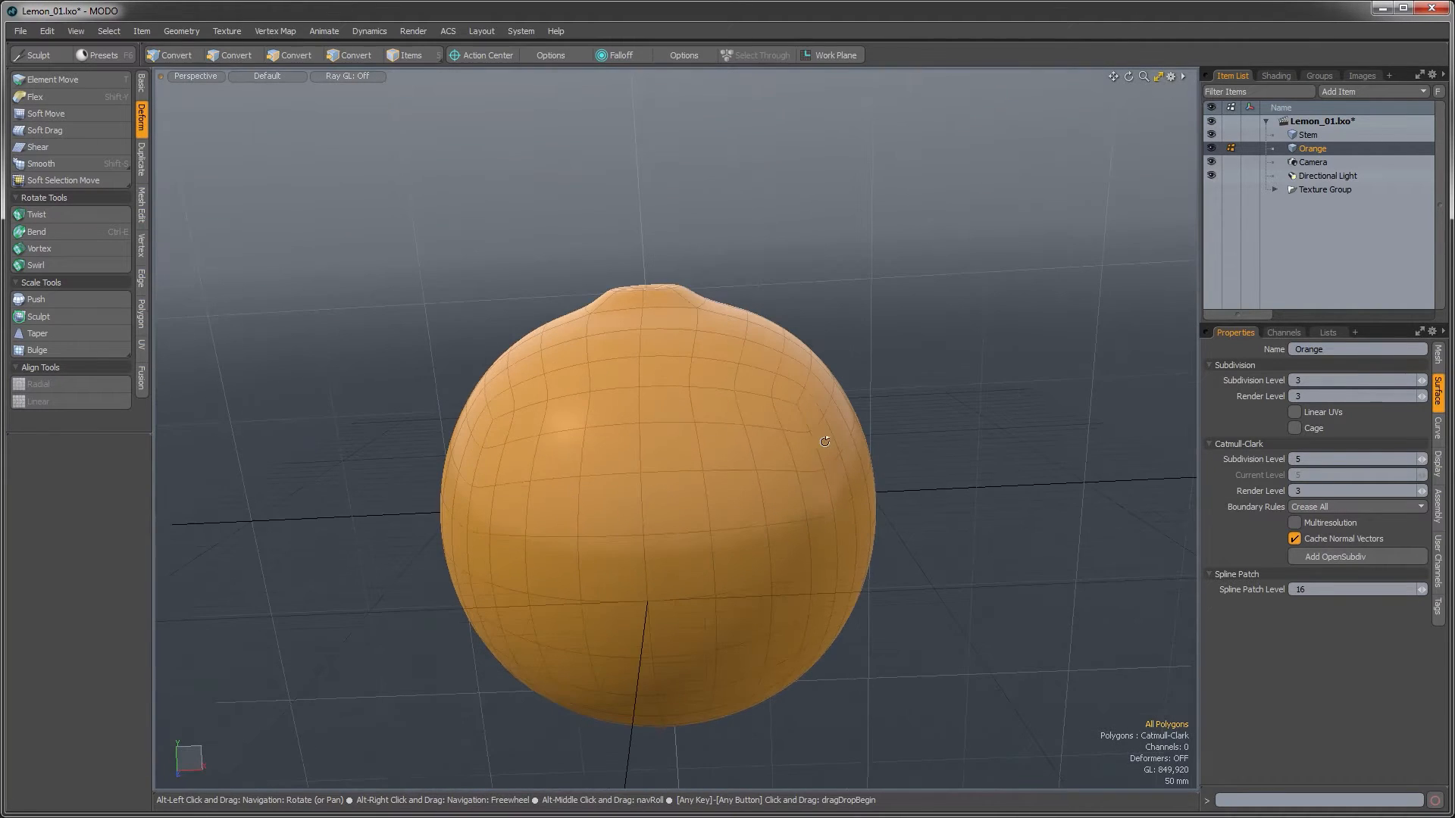
{"action": "left_click_drag", "start_coordinate": [579, 570], "coordinate": [570, 530], "text": "alt+shift"}
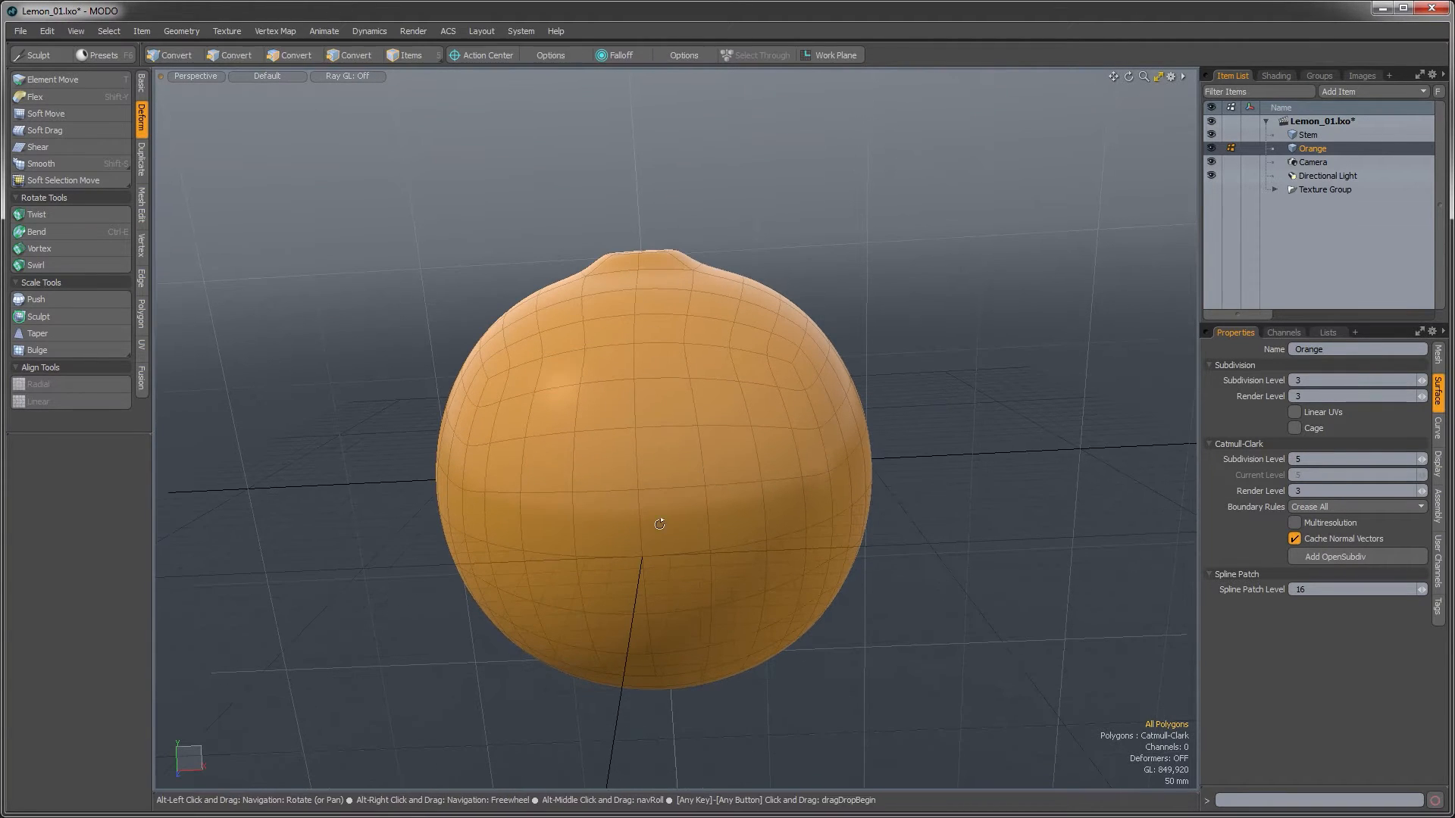
{"action": "left_click_drag", "start_coordinate": [644, 644], "coordinate": [647, 528], "text": "alt"}
{"action": "left_click_drag", "start_coordinate": [698, 458], "coordinate": [712, 682], "text": "alt"}
{"action": "double_click", "coordinate": [677, 479]}
{"action": "left_click_drag", "start_coordinate": [677, 479], "coordinate": [725, 527], "text": "alt"}
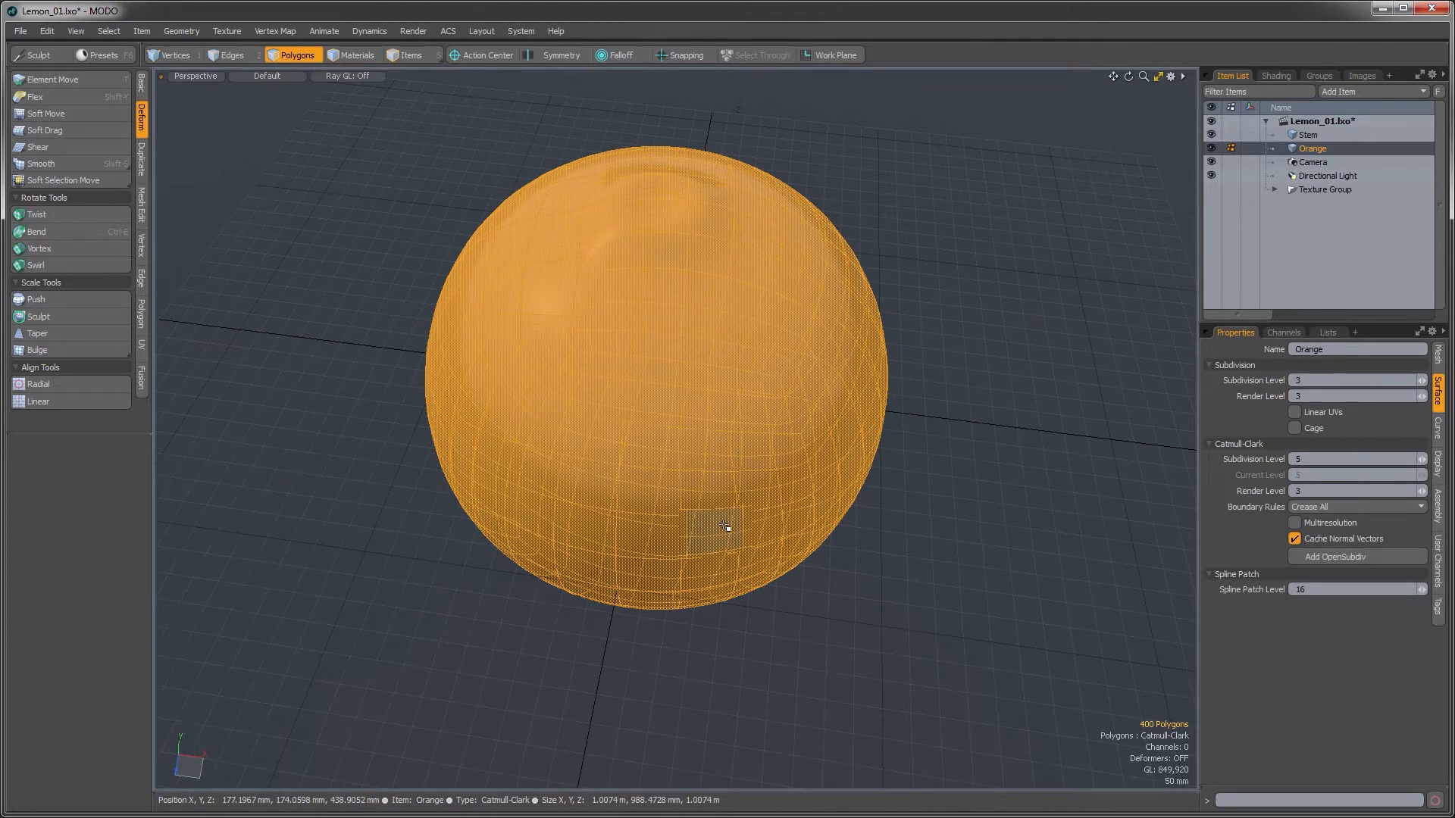
{"action": "key", "text": "y"}
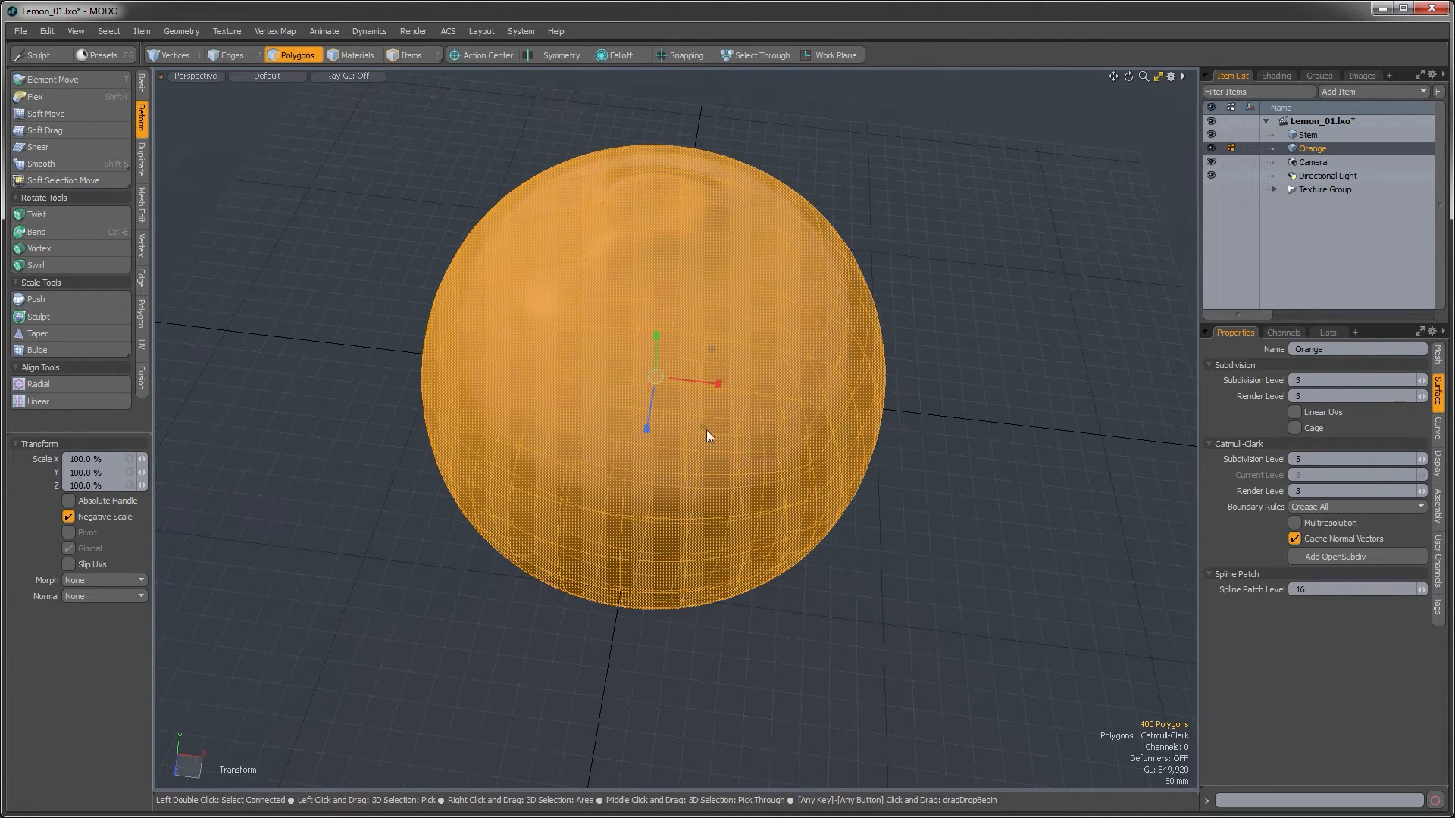
{"action": "mouse_move", "coordinate": [706, 448]}
{"action": "left_mouse_down", "text": "alt"}
{"action": "mouse_move", "coordinate": [702, 434]}
{"action": "mouse_move", "coordinate": [670, 433]}
{"action": "mouse_move", "coordinate": [703, 433]}
{"action": "mouse_move", "coordinate": [684, 433]}
{"action": "left_mouse_up", "text": "alt"}
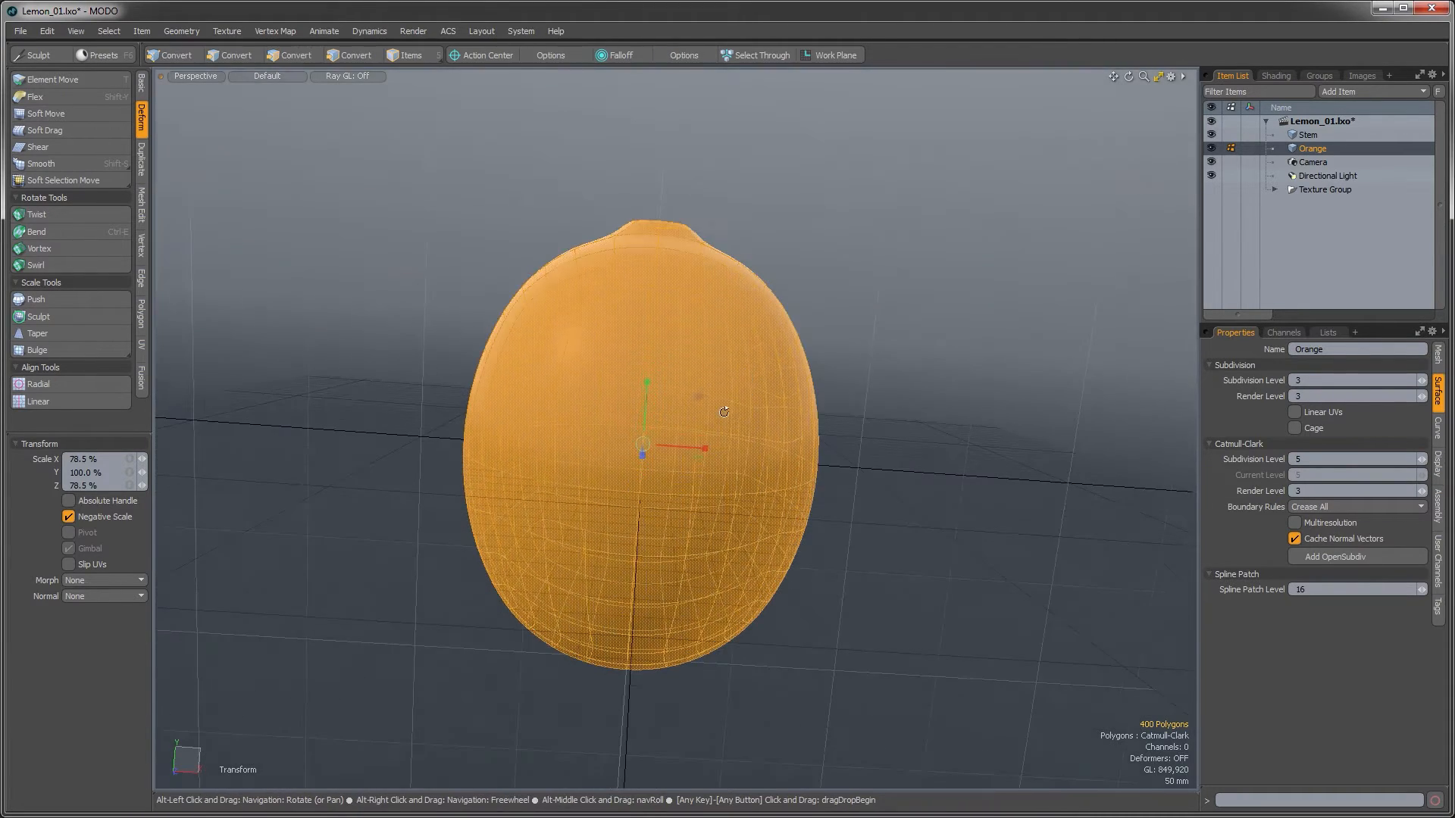
{"action": "key", "text": "q"}
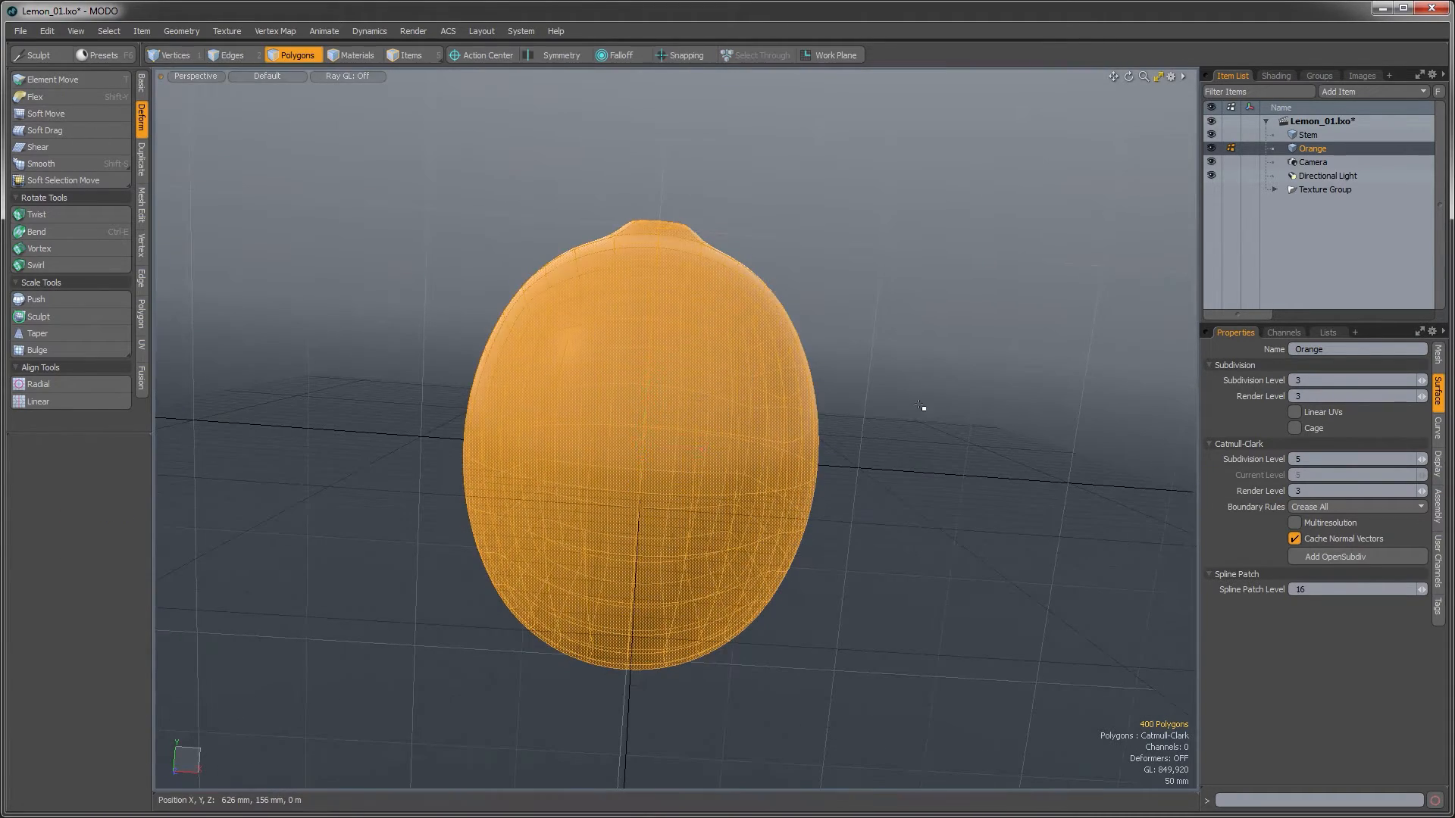
{"action": "left_click", "coordinate": [919, 406]}
Pull the four polygons at the centre of the fruit's underside downward and scale them to 39% in X and Z.
{"action": "left_click_drag", "start_coordinate": [920, 406], "coordinate": [760, 644], "text": "alt"}
{"action": "scroll", "coordinate": [718, 550], "scroll_direction": "up", "scroll_amount": 3}
{"action": "left_click_drag", "start_coordinate": [768, 535], "coordinate": [758, 455], "text": "alt"}
{"action": "left_click_drag", "start_coordinate": [722, 576], "coordinate": [692, 471], "text": "alt"}
{"action": "key", "text": "y"}
{"action": "key", "text": "r"}
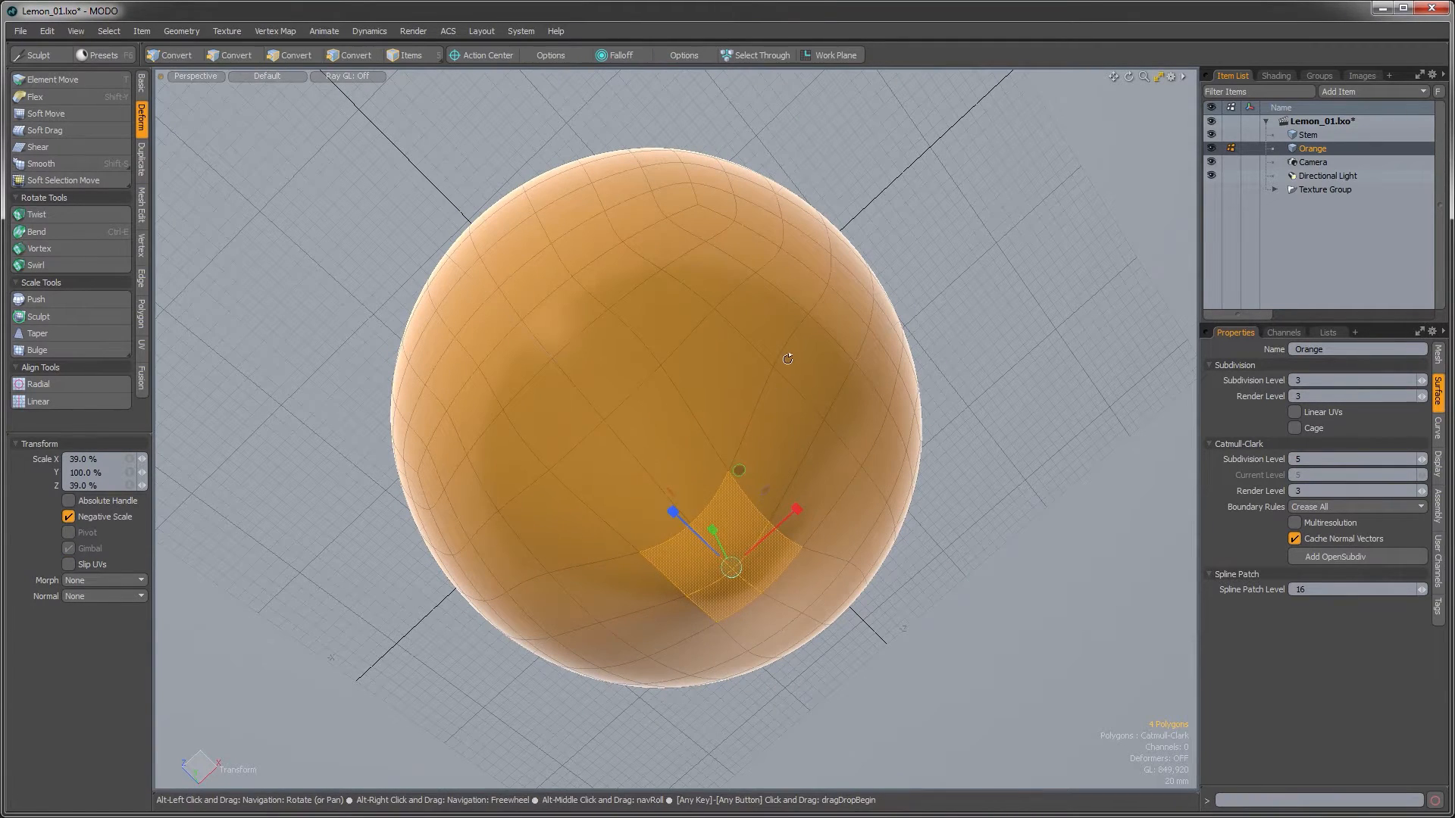
Stretch the four bottom-tip polygons along Y to make the lemon's lower end more pointed.
{"action": "left_click_drag", "start_coordinate": [789, 357], "coordinate": [691, 602], "text": "alt"}
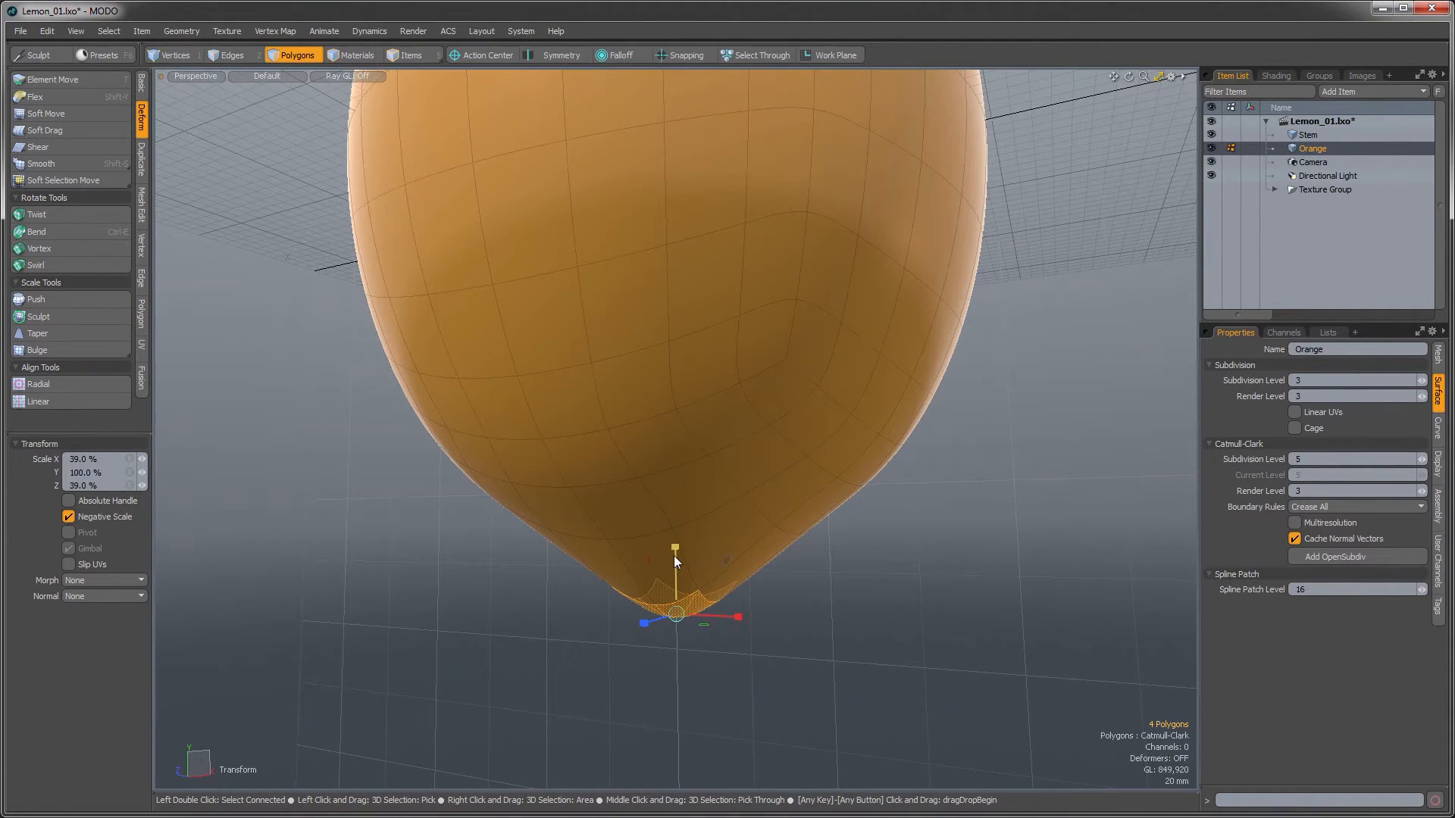
{"action": "left_click_drag", "start_coordinate": [673, 544], "coordinate": [675, 518]}
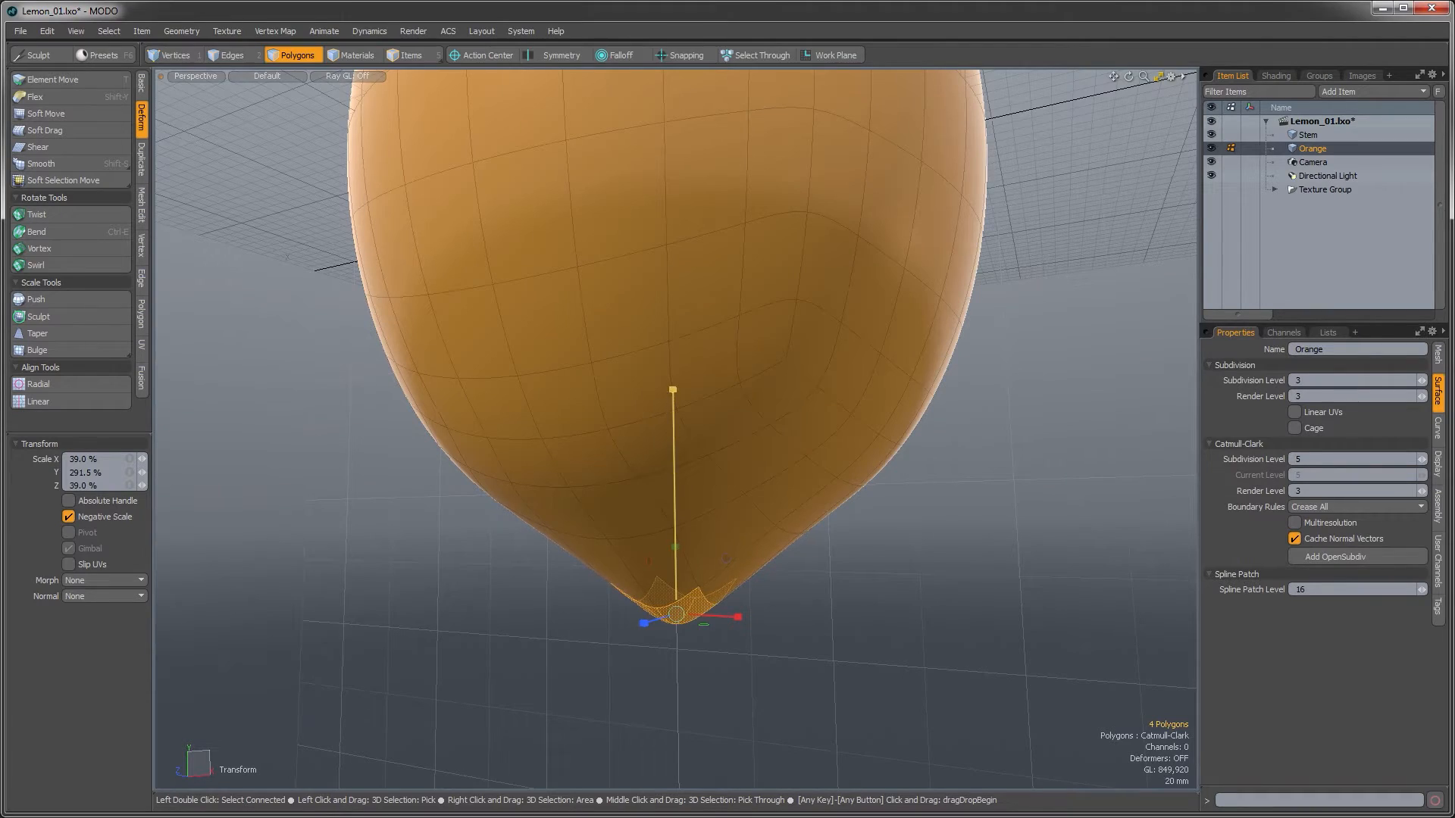
{"action": "left_click_drag", "start_coordinate": [673, 390], "coordinate": [673, 355]}
{"action": "left_click_drag", "start_coordinate": [691, 729], "coordinate": [747, 557], "text": "alt"}
{"action": "key", "text": "space"}
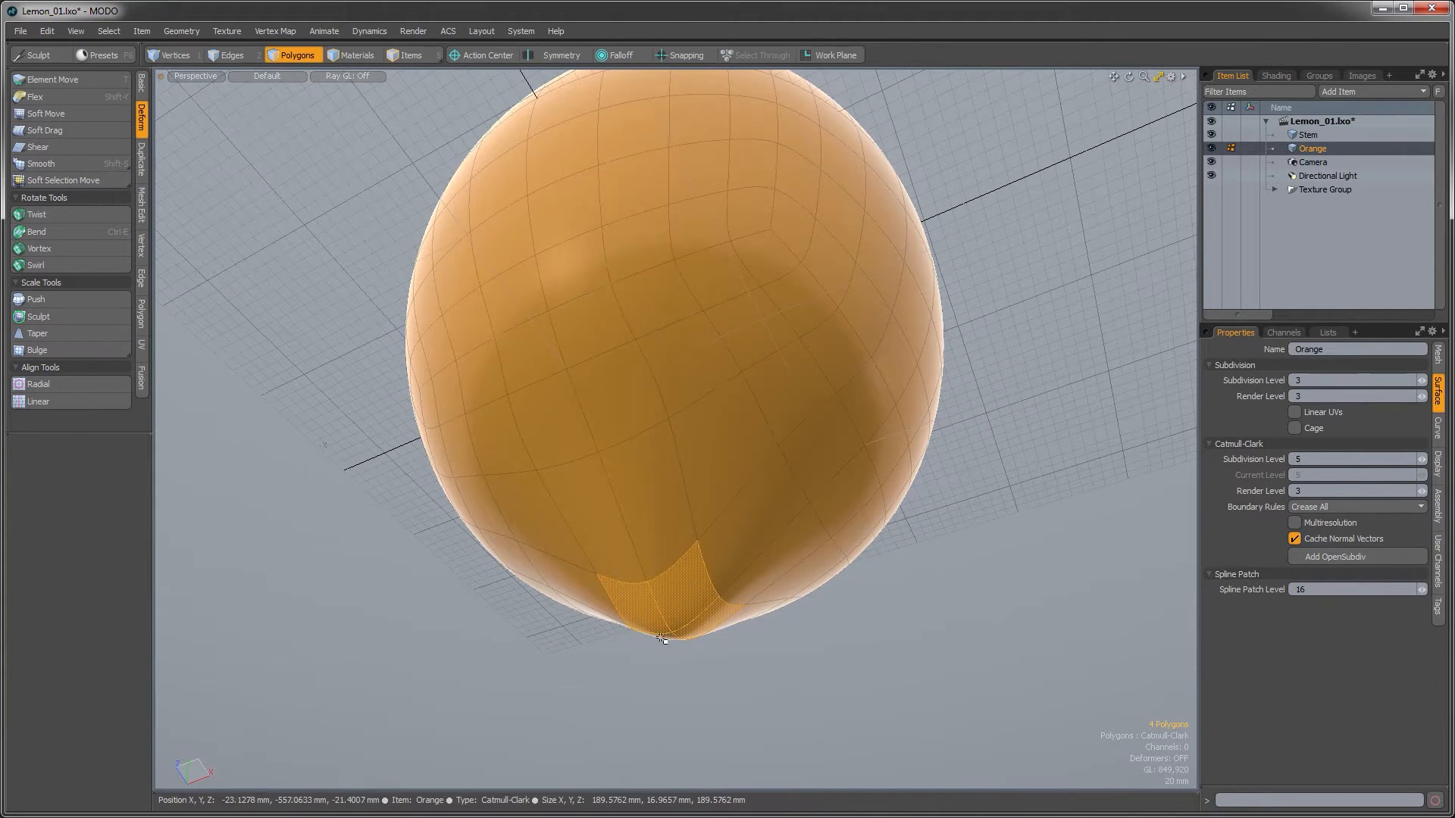
Try to move the single vertex at the lemon's bottom tip.
{"action": "key", "text": "1"}
{"action": "left_click", "coordinate": [671, 632]}
{"action": "left_click_drag", "start_coordinate": [672, 632], "coordinate": [659, 555], "text": "alt"}
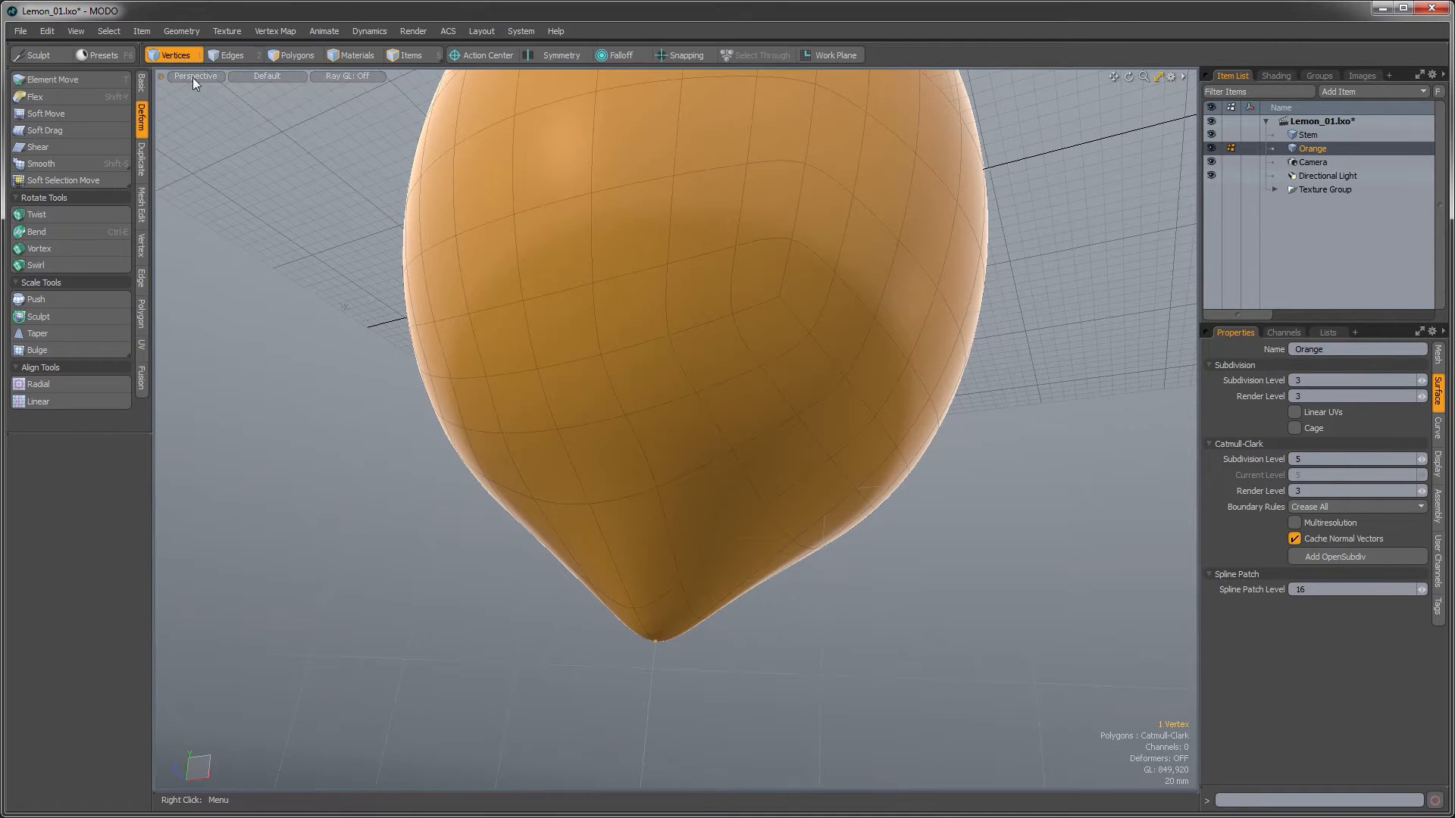
{"action": "left_click_drag", "start_coordinate": [579, 416], "coordinate": [584, 448], "text": "alt"}
{"action": "key", "text": "w"}
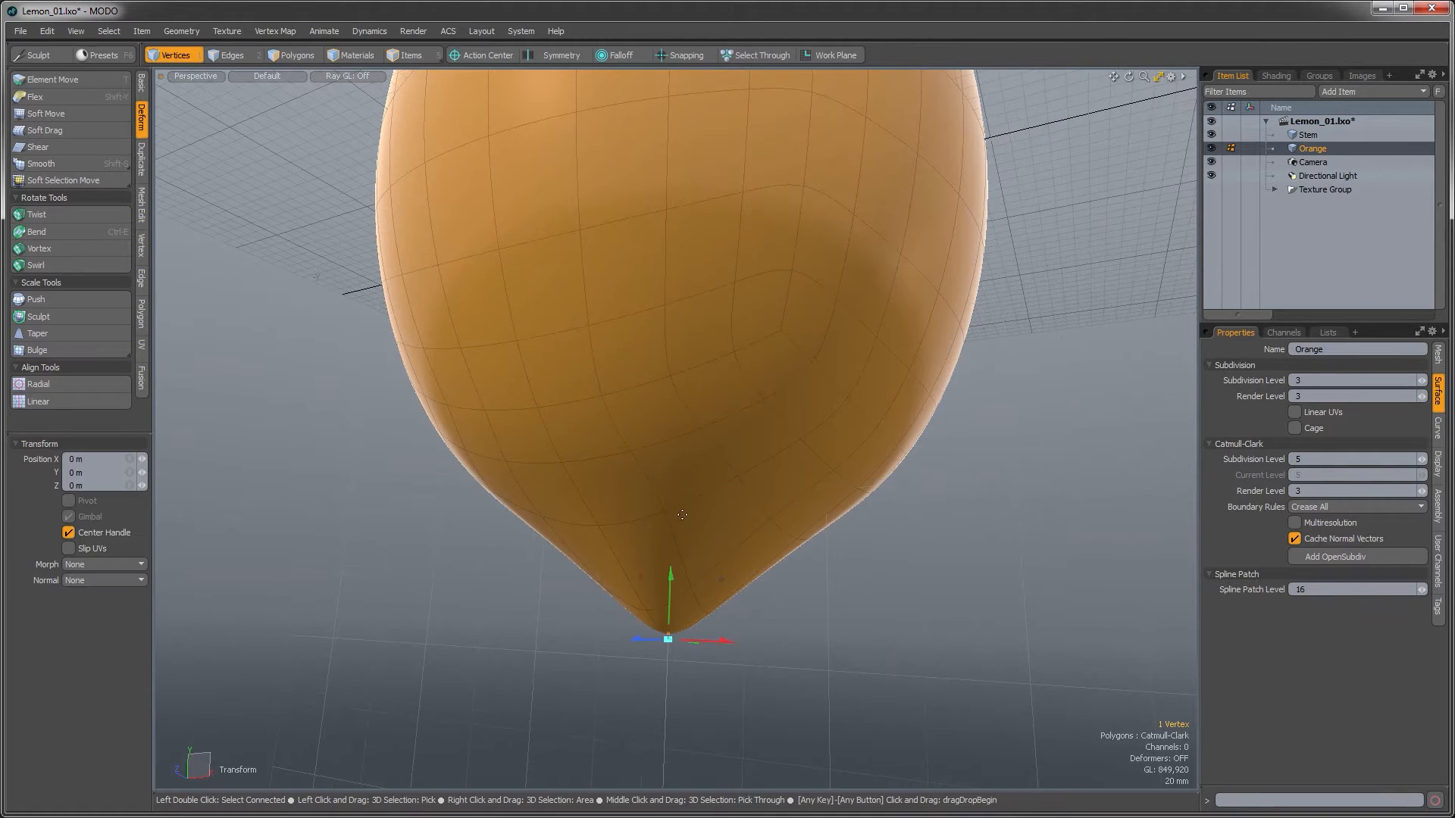
{"action": "key", "text": "Escape"}
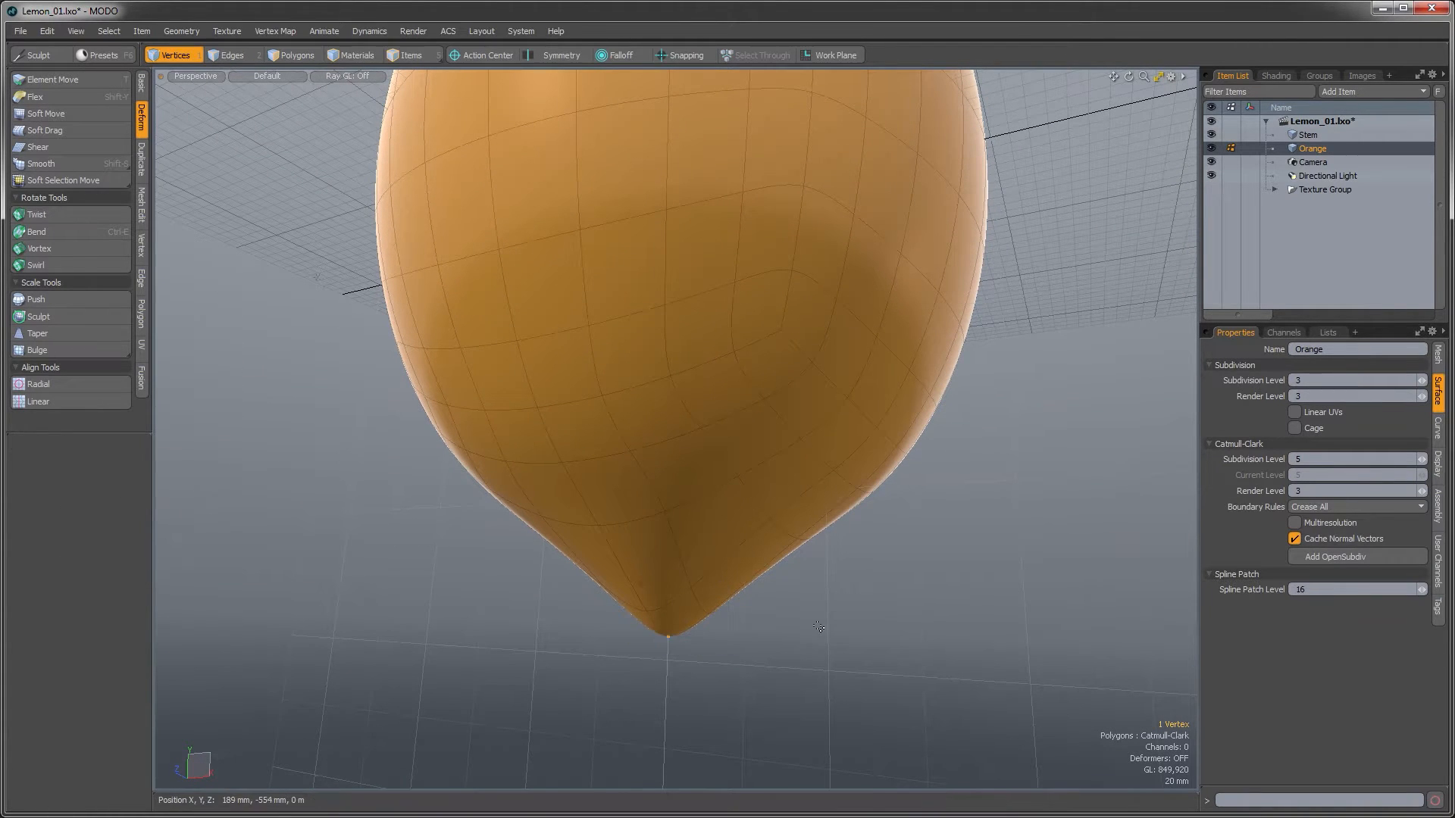
{"action": "key", "text": "Escape"}
{"action": "left_click_drag", "start_coordinate": [678, 572], "coordinate": [687, 663], "text": "alt"}
{"action": "left_click_drag", "start_coordinate": [702, 428], "coordinate": [676, 552], "text": "alt"}
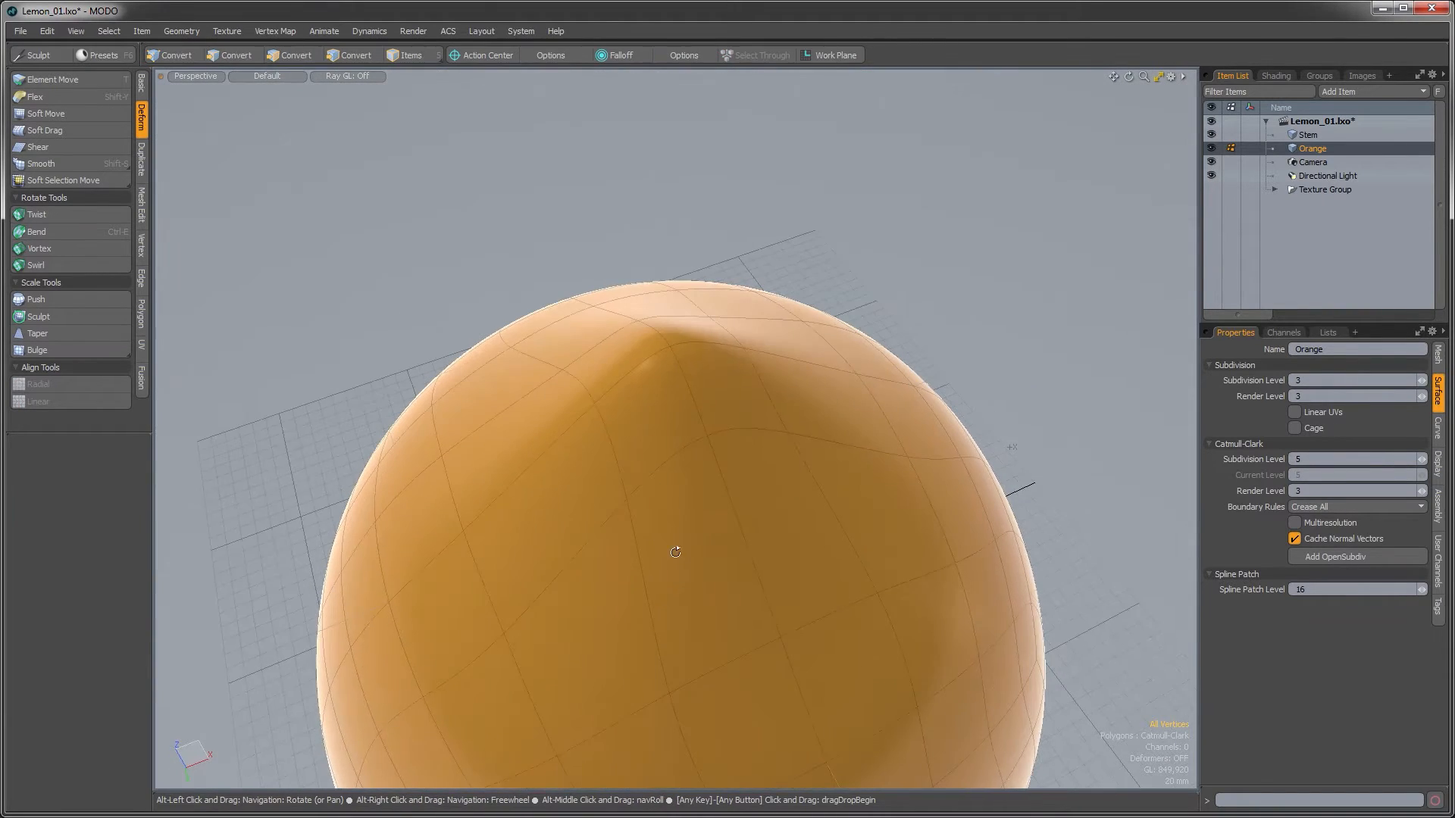
Select the ring of 12 polygons around the lemon's bottom tip and loop-slice it once at 59%.
{"action": "left_click_drag", "start_coordinate": [794, 469], "coordinate": [742, 498], "text": "alt"}
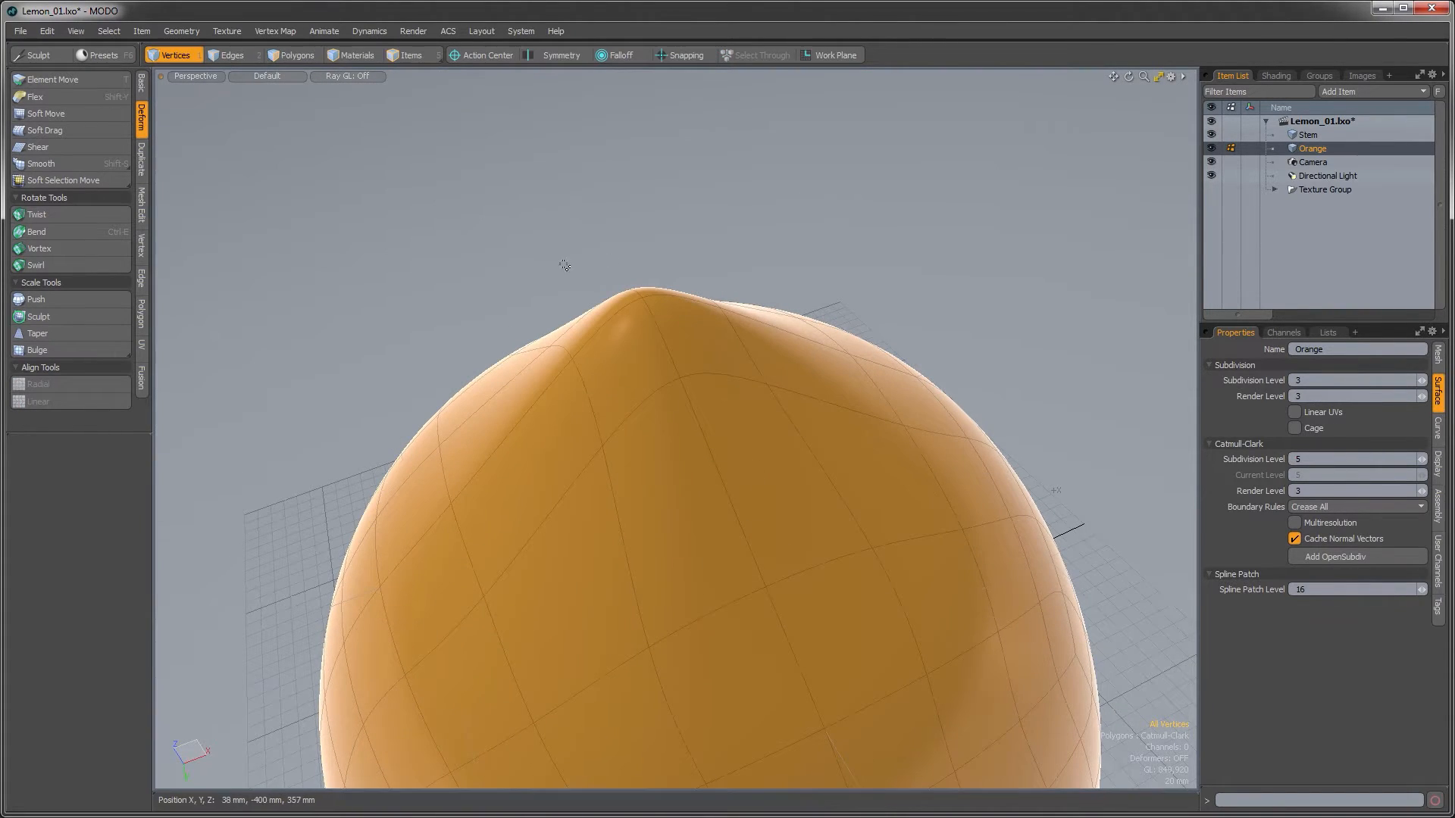
{"action": "mouse_move", "coordinate": [688, 369]}
{"action": "left_mouse_down", "text": "alt"}
{"action": "mouse_move", "coordinate": [682, 406]}
{"action": "mouse_move", "coordinate": [751, 502]}
{"action": "mouse_move", "coordinate": [708, 546]}
{"action": "mouse_move", "coordinate": [721, 520]}
{"action": "mouse_move", "coordinate": [664, 543]}
{"action": "mouse_move", "coordinate": [675, 435]}
{"action": "mouse_move", "coordinate": [685, 496]}
{"action": "mouse_move", "coordinate": [656, 581]}
{"action": "mouse_move", "coordinate": [685, 510]}
{"action": "mouse_move", "coordinate": [685, 372]}
{"action": "mouse_move", "coordinate": [610, 363]}
{"action": "mouse_move", "coordinate": [597, 481]}
{"action": "mouse_move", "coordinate": [520, 465]}
{"action": "mouse_move", "coordinate": [447, 388]}
{"action": "left_mouse_up", "text": "alt"}
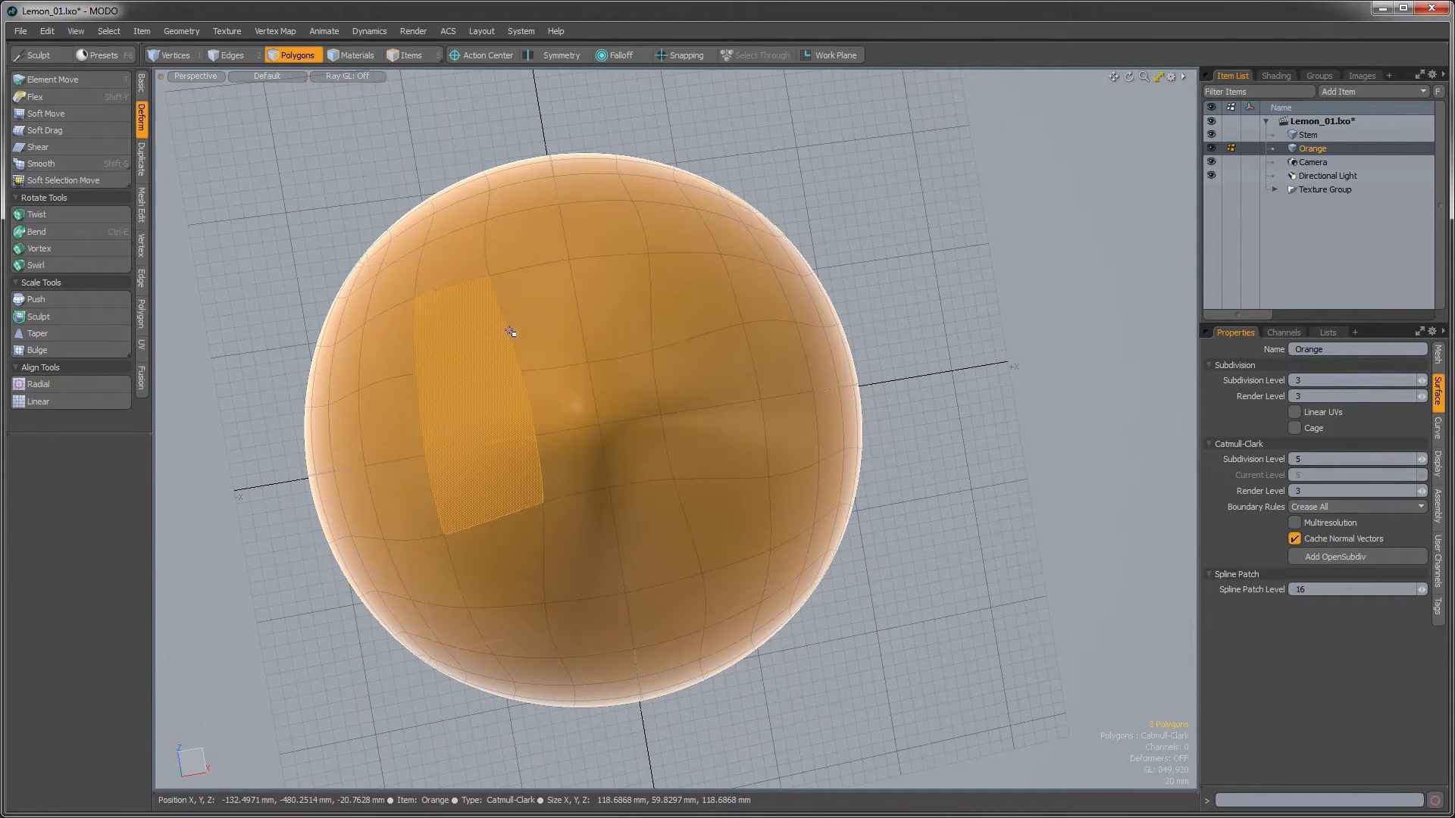
{"action": "mouse_move", "coordinate": [691, 401]}
{"action": "left_mouse_down"}
{"action": "mouse_move", "coordinate": [686, 512]}
{"action": "mouse_move", "coordinate": [529, 541]}
{"action": "mouse_move", "coordinate": [504, 530]}
{"action": "mouse_move", "coordinate": [639, 503]}
{"action": "mouse_move", "coordinate": [649, 348]}
{"action": "mouse_move", "coordinate": [657, 396]}
{"action": "left_mouse_up"}
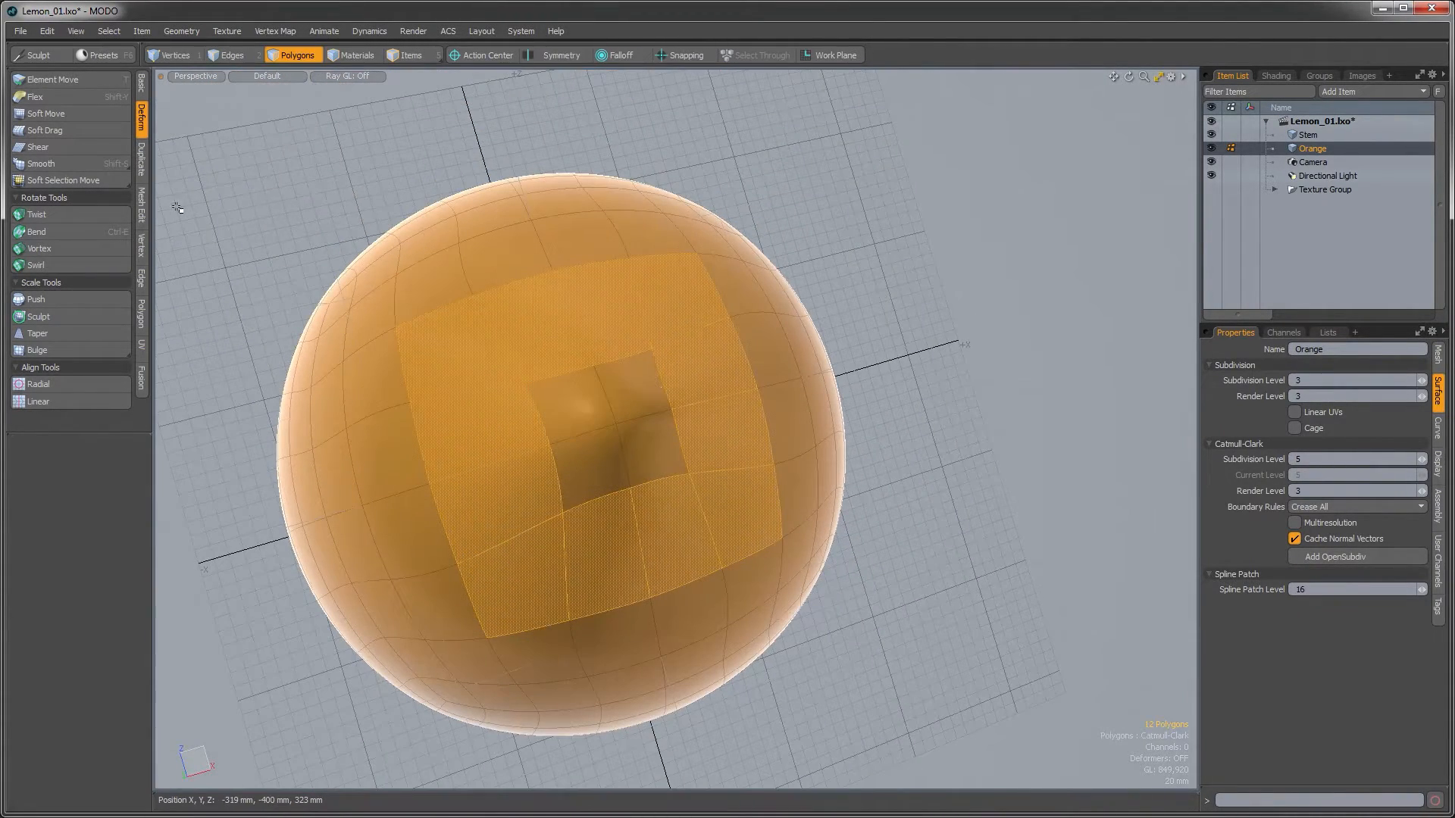
{"action": "left_click", "coordinate": [142, 203]}
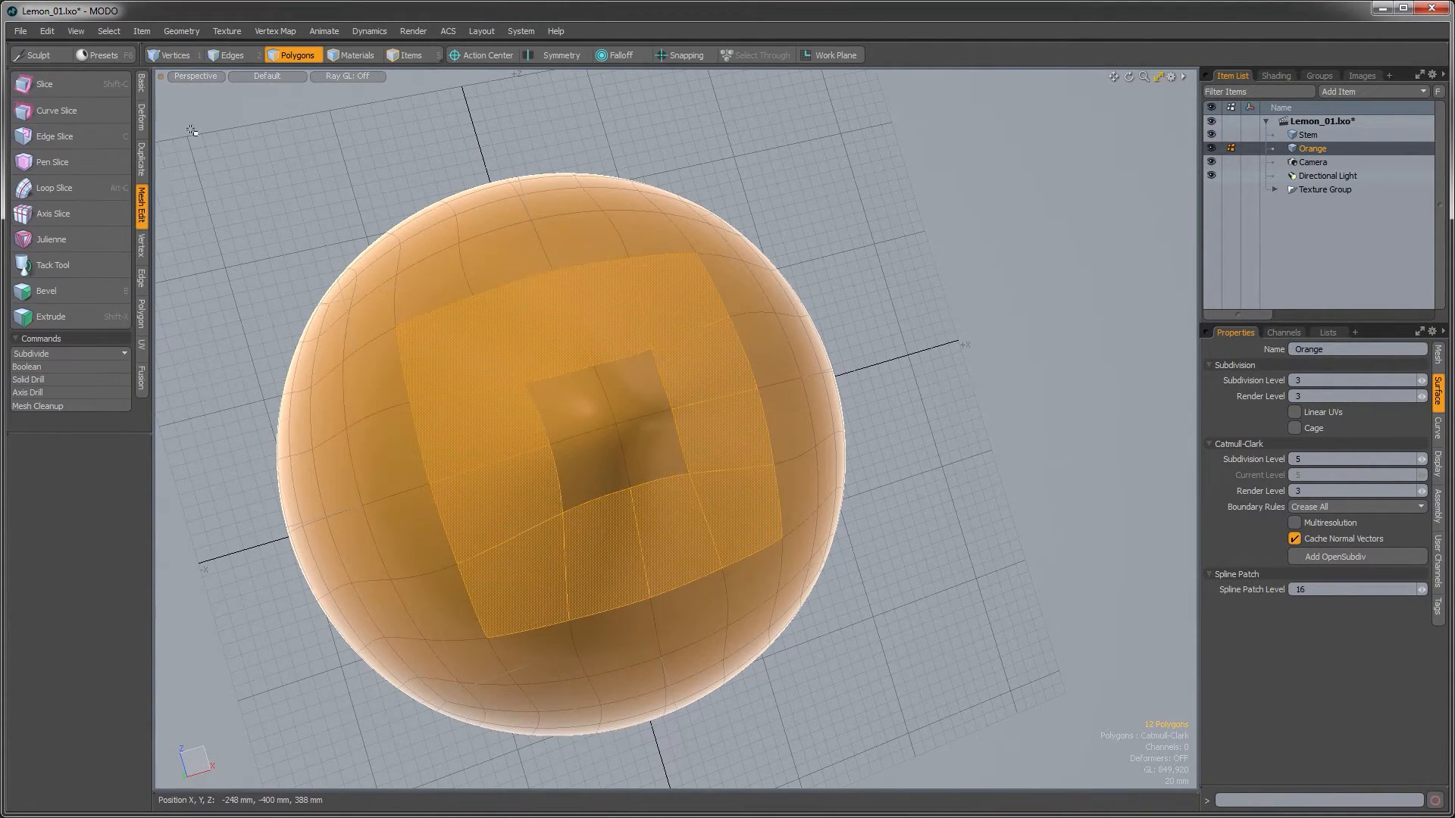
{"action": "left_click", "coordinate": [77, 192]}
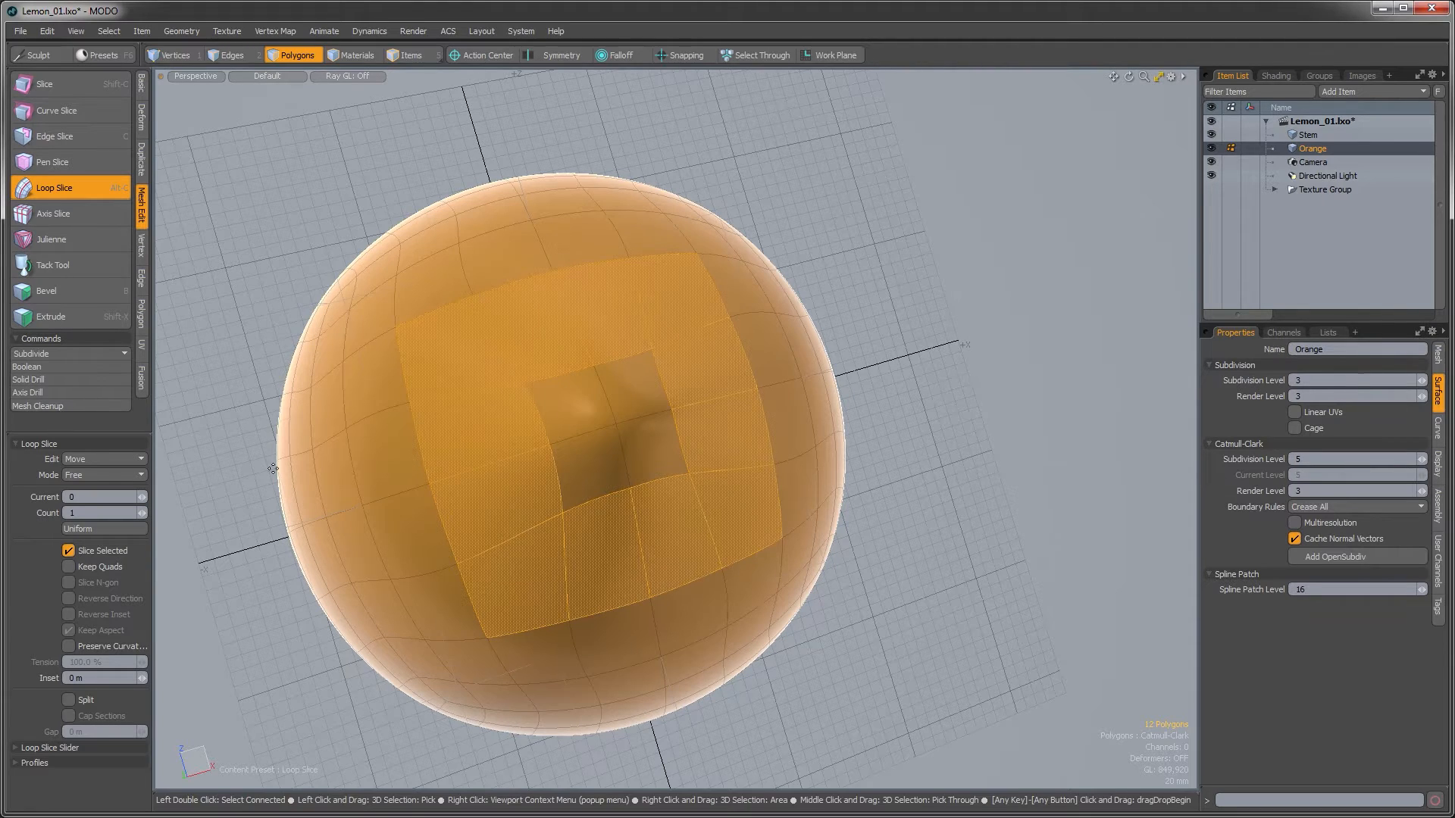
{"action": "left_click_drag", "start_coordinate": [500, 554], "coordinate": [541, 547], "text": "alt"}
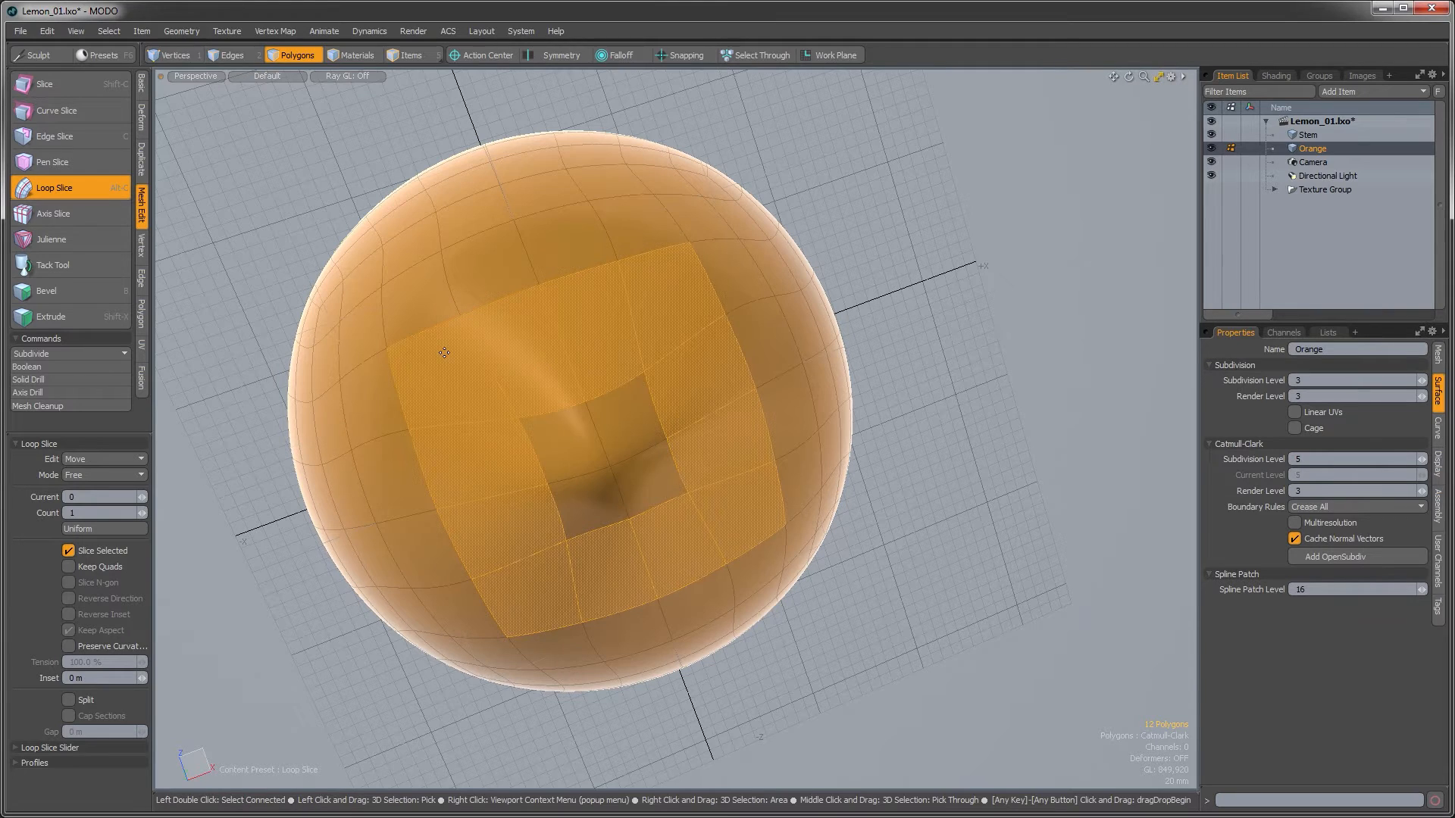
{"action": "left_click", "coordinate": [491, 385]}
{"action": "left_click_drag", "start_coordinate": [576, 372], "coordinate": [753, 400], "text": "alt"}
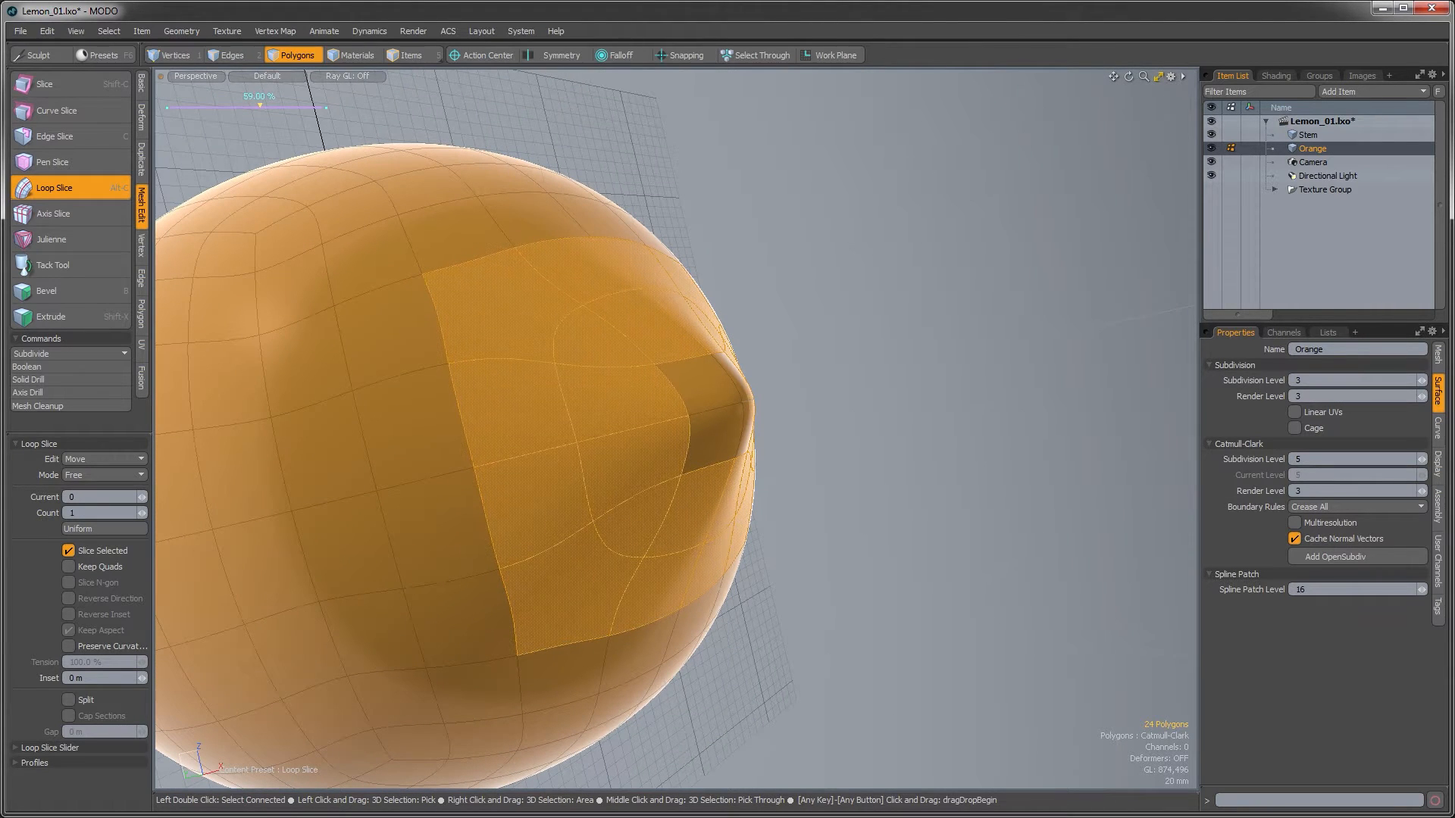
{"action": "left_click_drag", "start_coordinate": [644, 393], "coordinate": [510, 530], "text": "alt"}
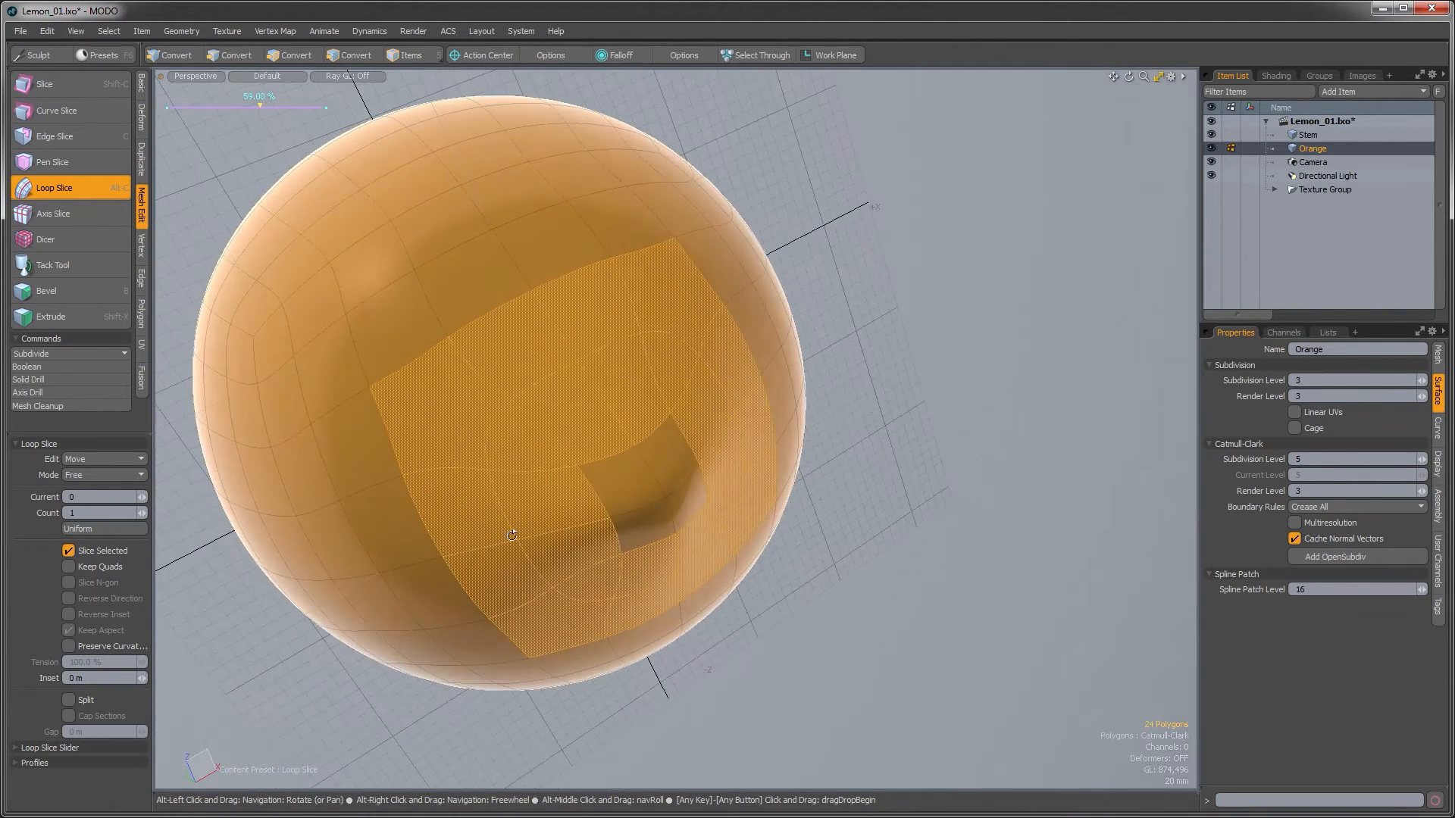
{"action": "key", "text": "q"}
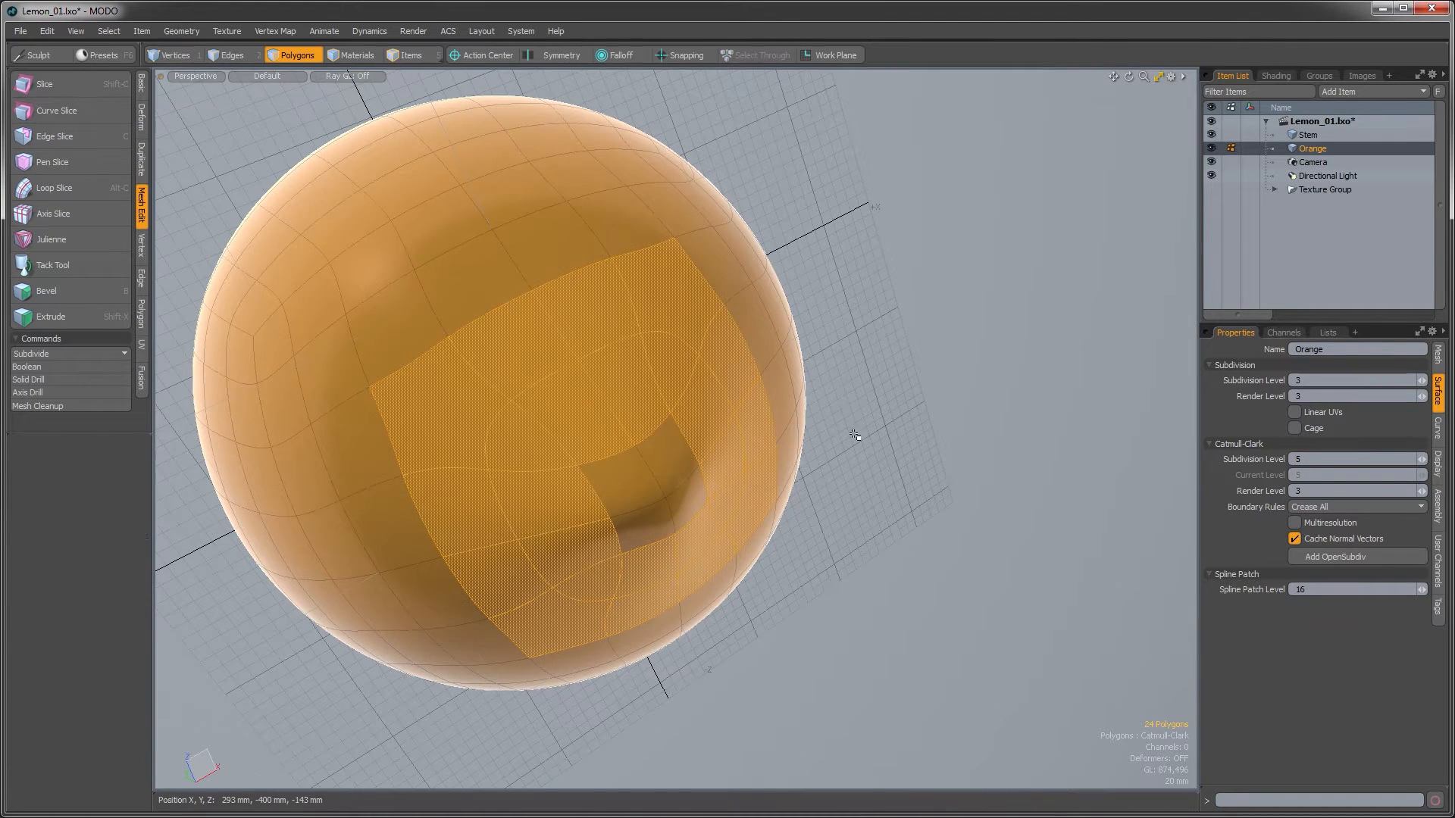
Select the 12-edge loop around the bottom tip and smooth it at strength 1.0 with 1003 iterations.
{"action": "left_click_drag", "start_coordinate": [858, 429], "coordinate": [677, 468], "text": "alt"}
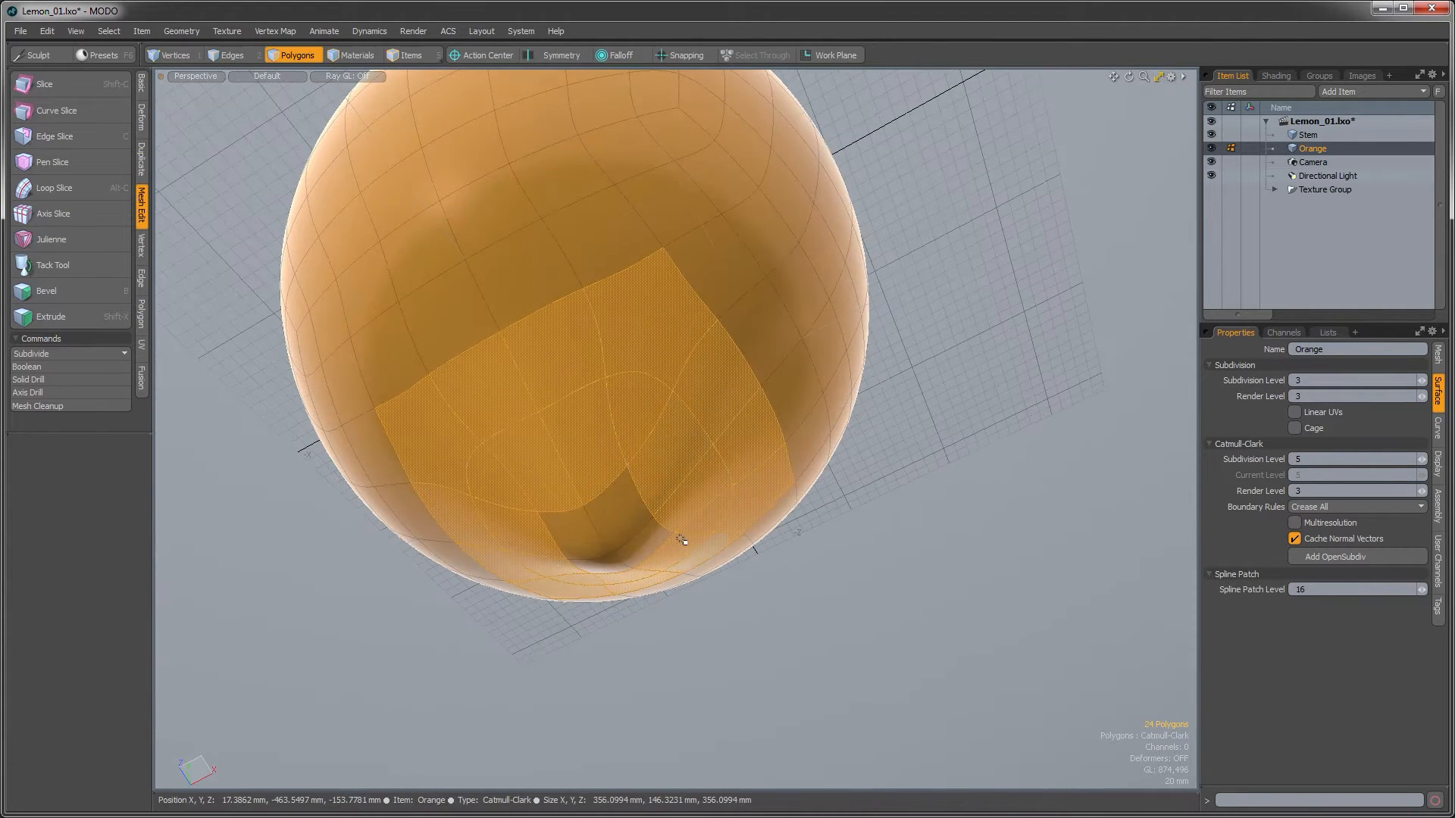
{"action": "key", "text": "2"}
{"action": "left_click_drag", "start_coordinate": [664, 551], "coordinate": [620, 350], "text": "alt"}
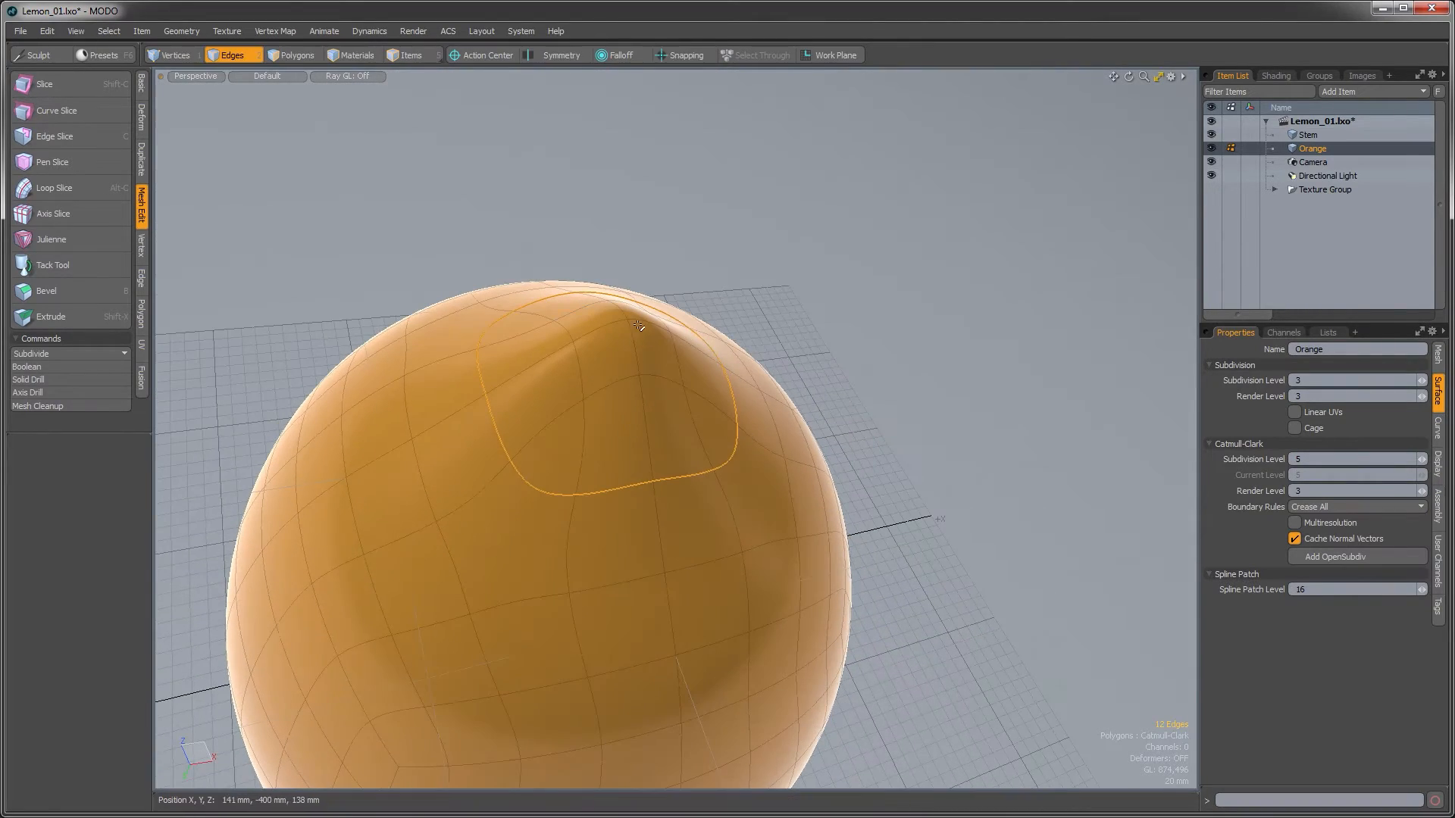
{"action": "left_click_drag", "start_coordinate": [516, 320], "coordinate": [640, 588], "text": "alt"}
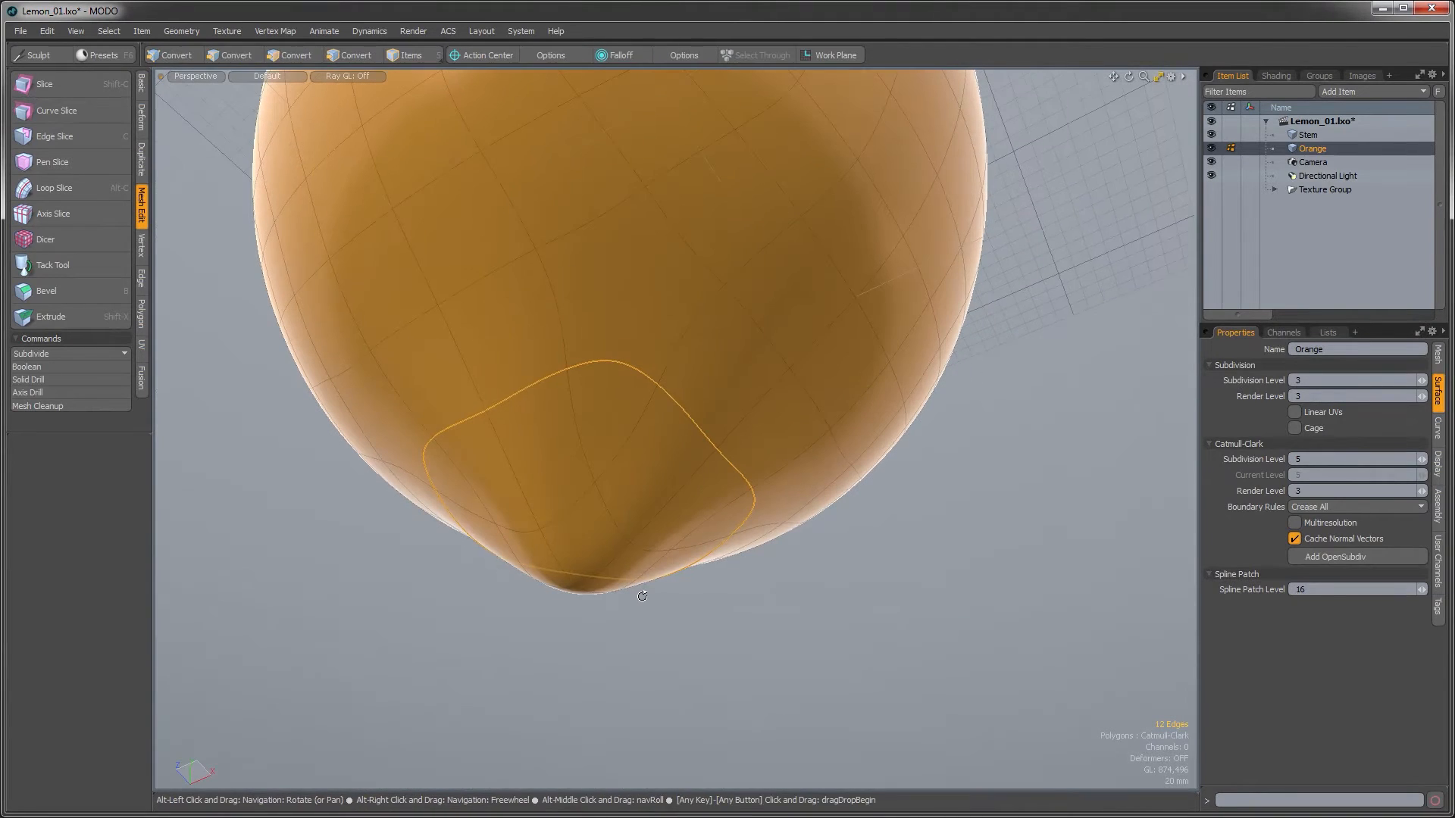
{"action": "left_click", "coordinate": [141, 135]}
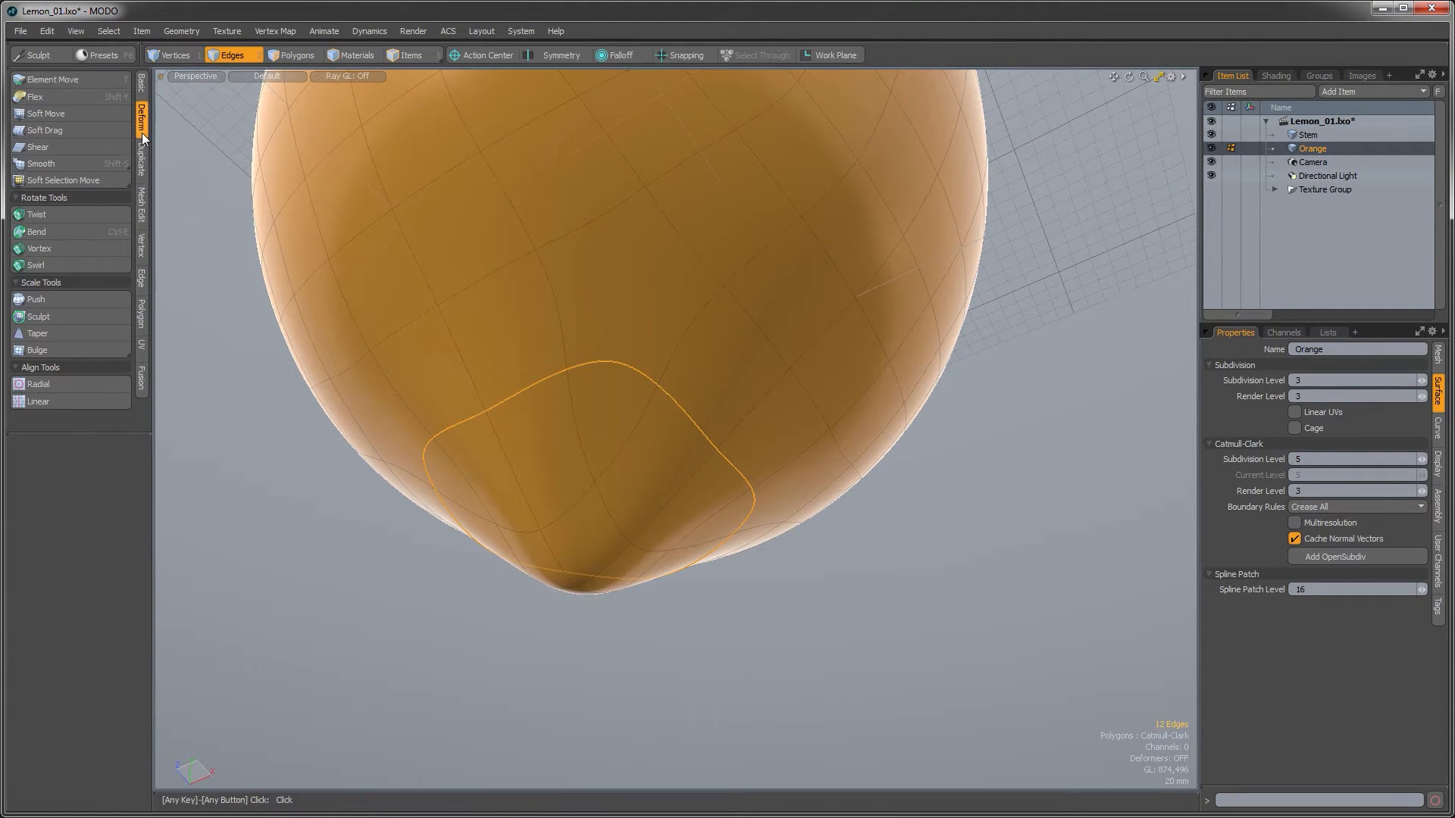
{"action": "left_click", "coordinate": [98, 161]}
{"action": "left_click_drag", "start_coordinate": [647, 505], "coordinate": [661, 400], "text": "alt"}
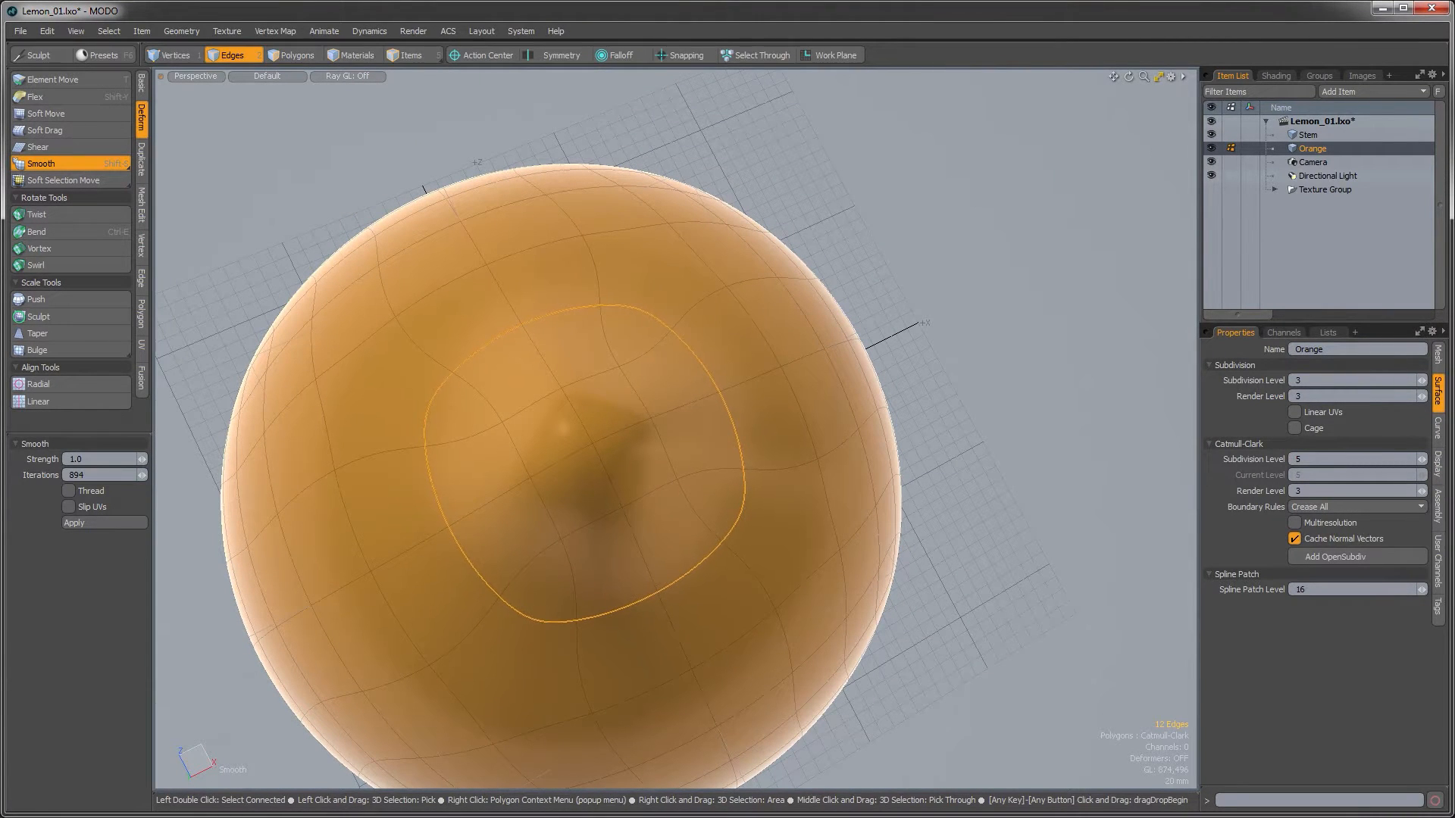
{"action": "left_click_drag", "start_coordinate": [594, 422], "coordinate": [729, 606], "text": "alt"}
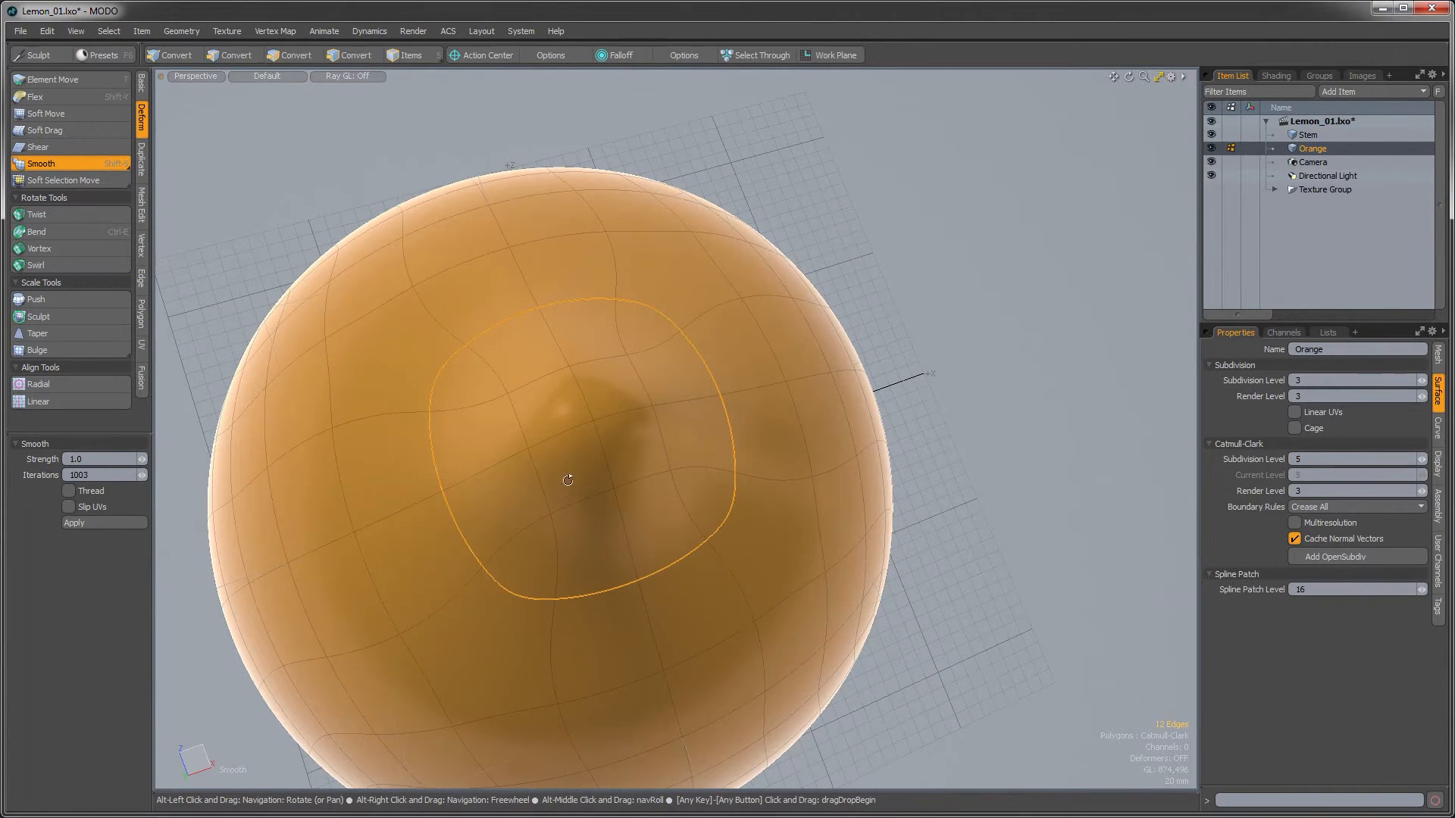
{"action": "left_click_drag", "start_coordinate": [567, 481], "coordinate": [650, 647], "text": "alt"}
Flatten the edge loop around the bottom tip by scaling it to about 73% in Y.
{"action": "key", "text": "space"}
{"action": "key", "text": "r"}
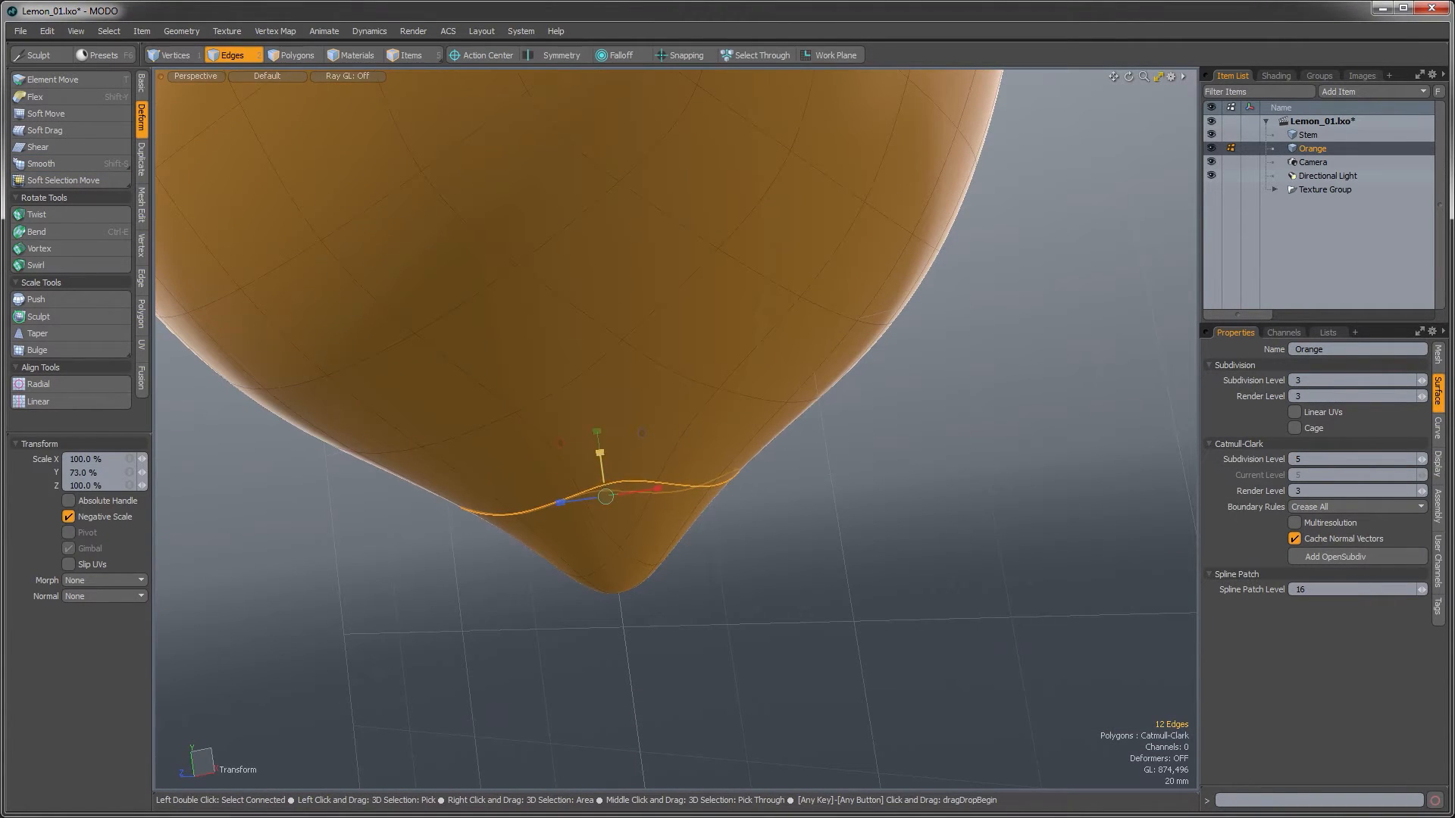
{"action": "left_click_drag", "start_coordinate": [603, 464], "coordinate": [570, 385], "text": "alt"}
{"action": "left_click_drag", "start_coordinate": [611, 294], "coordinate": [624, 503], "text": "alt"}
{"action": "mouse_move", "coordinate": [694, 380]}
{"action": "left_mouse_down", "text": "alt"}
{"action": "mouse_move", "coordinate": [686, 423]}
{"action": "mouse_move", "coordinate": [681, 398]}
{"action": "left_mouse_up", "text": "alt"}
{"action": "key", "text": "space"}
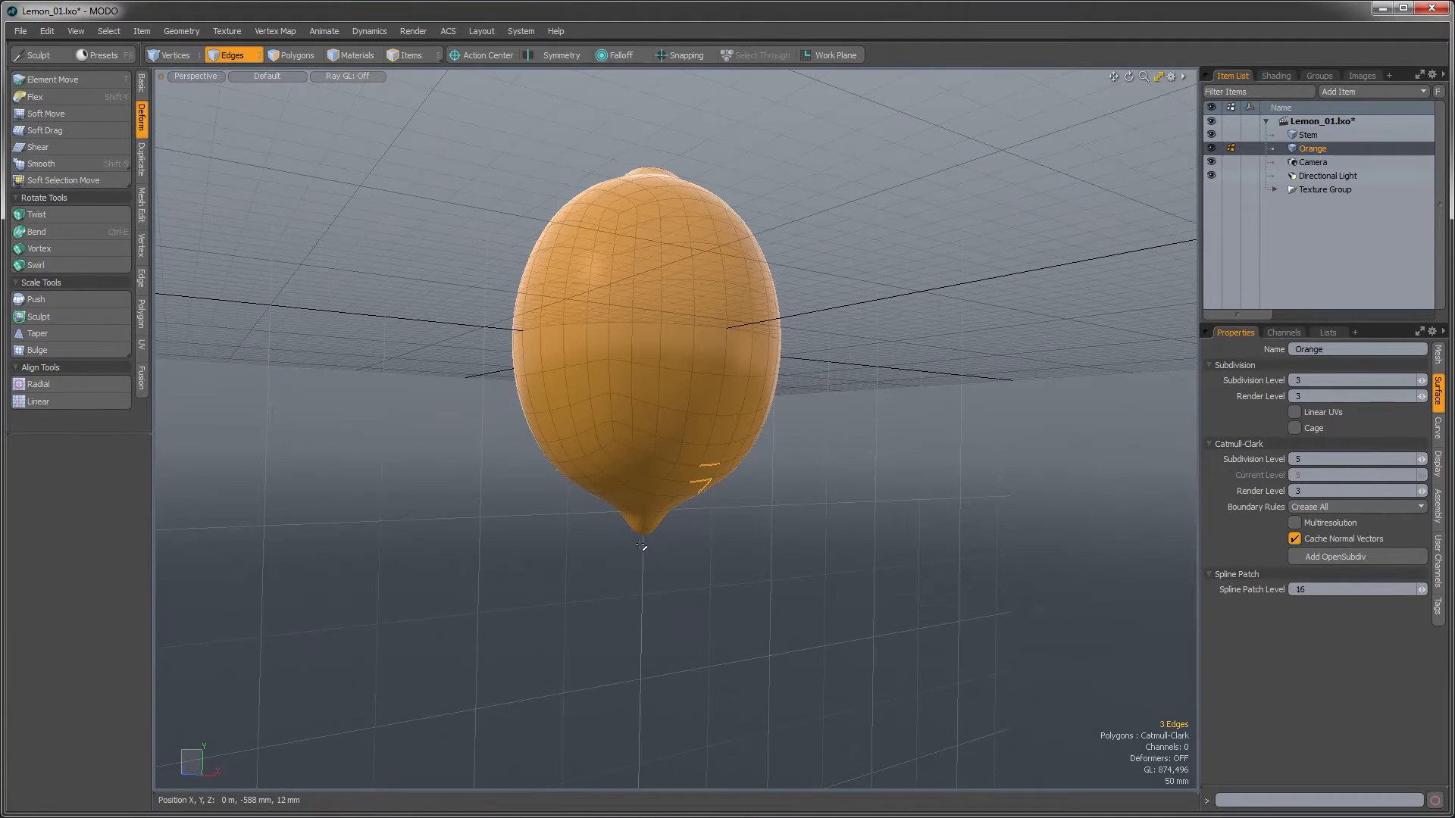
{"action": "left_click_drag", "start_coordinate": [708, 504], "coordinate": [741, 452], "text": "ctrl+alt"}
{"action": "left_click_drag", "start_coordinate": [853, 460], "coordinate": [672, 505], "text": "alt+shift"}
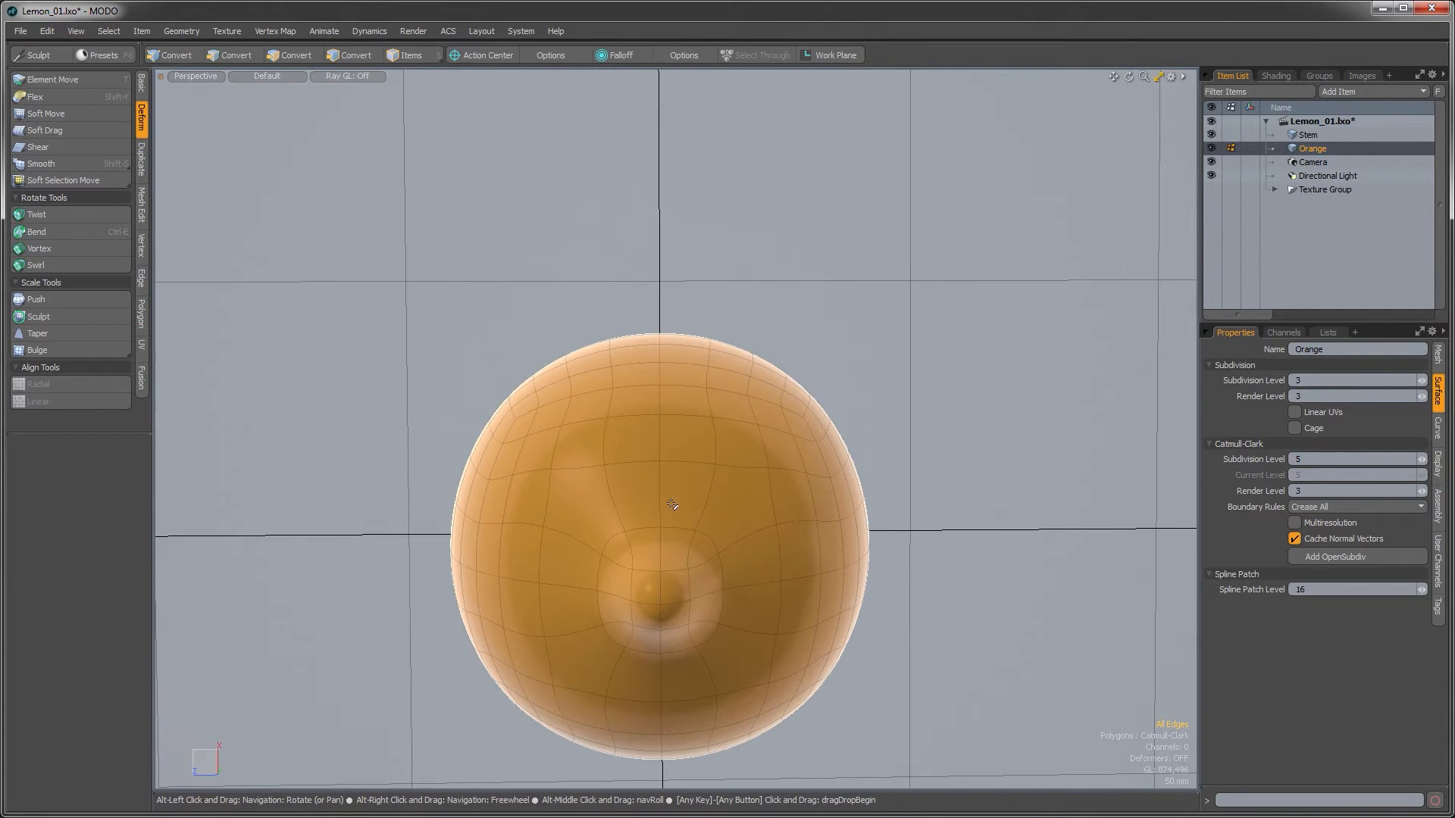
Select the polygons at the centre of the bottom tip, grow the selection to 16 polygons and scale them.
{"action": "key", "text": "3"}
{"action": "left_click_drag", "start_coordinate": [669, 591], "coordinate": [653, 603]}
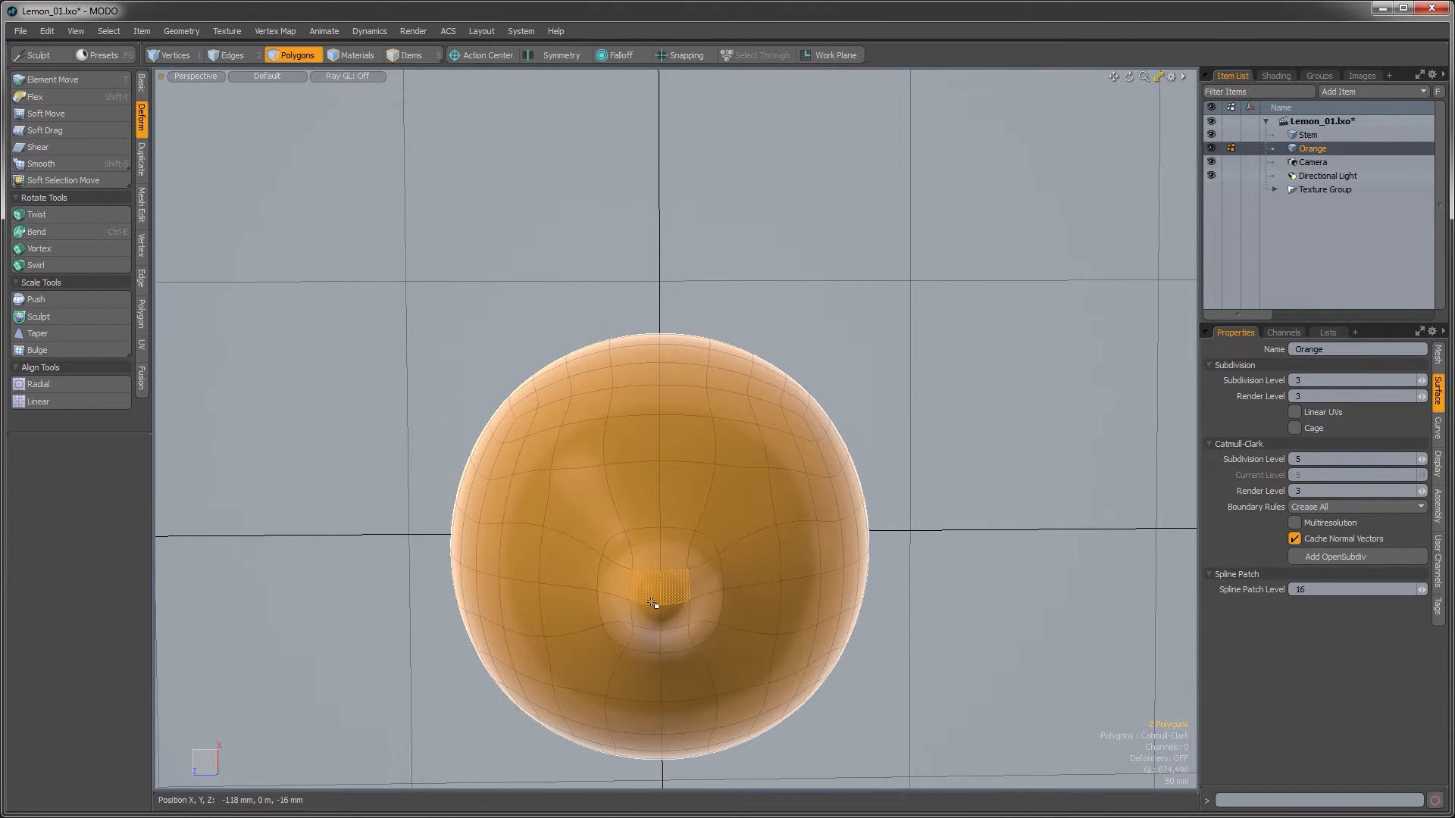
{"action": "key", "text": "shift+Up"}
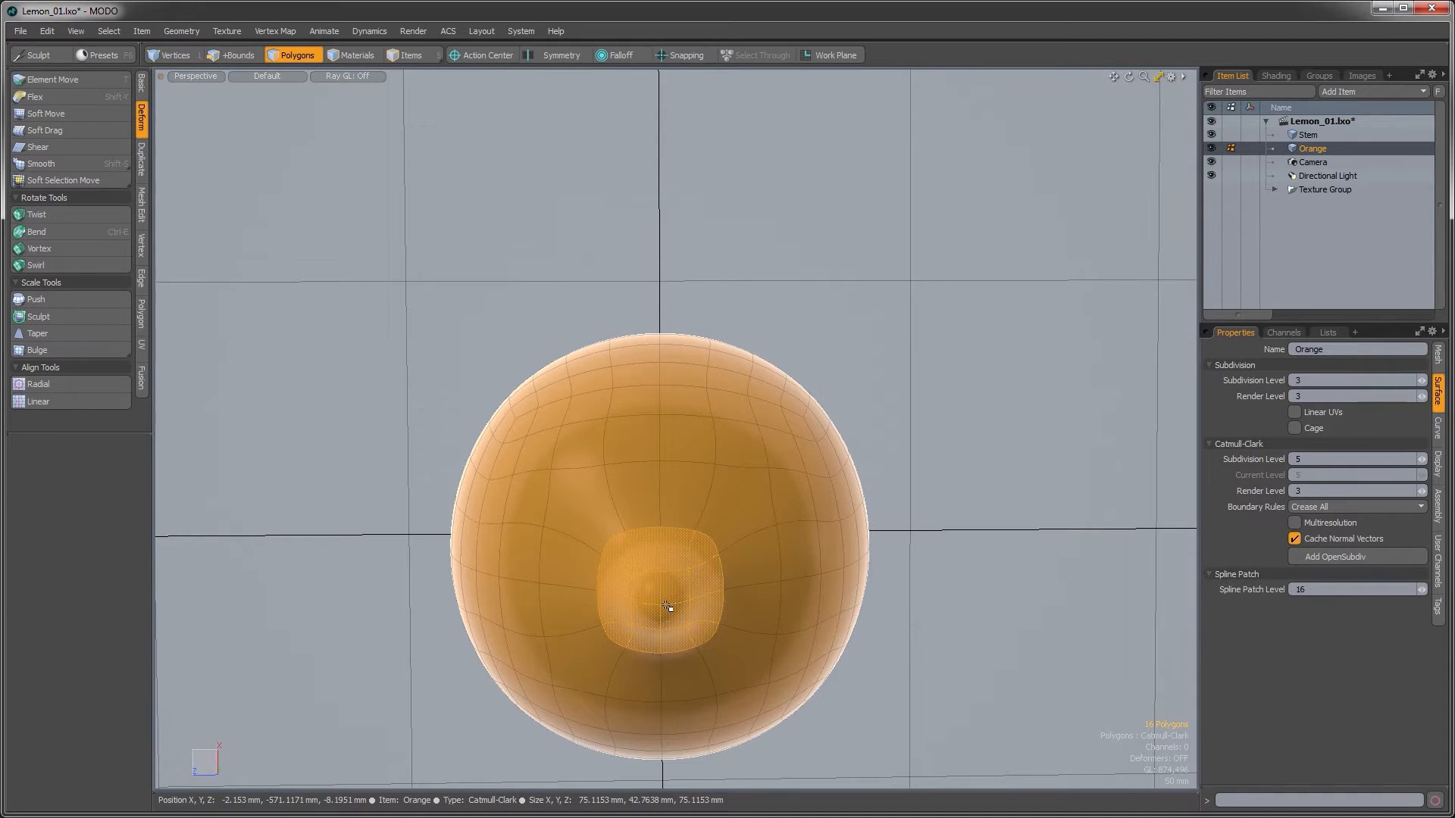
{"action": "left_click_drag", "start_coordinate": [677, 481], "coordinate": [698, 635], "text": "alt"}
{"action": "key", "text": "r"}
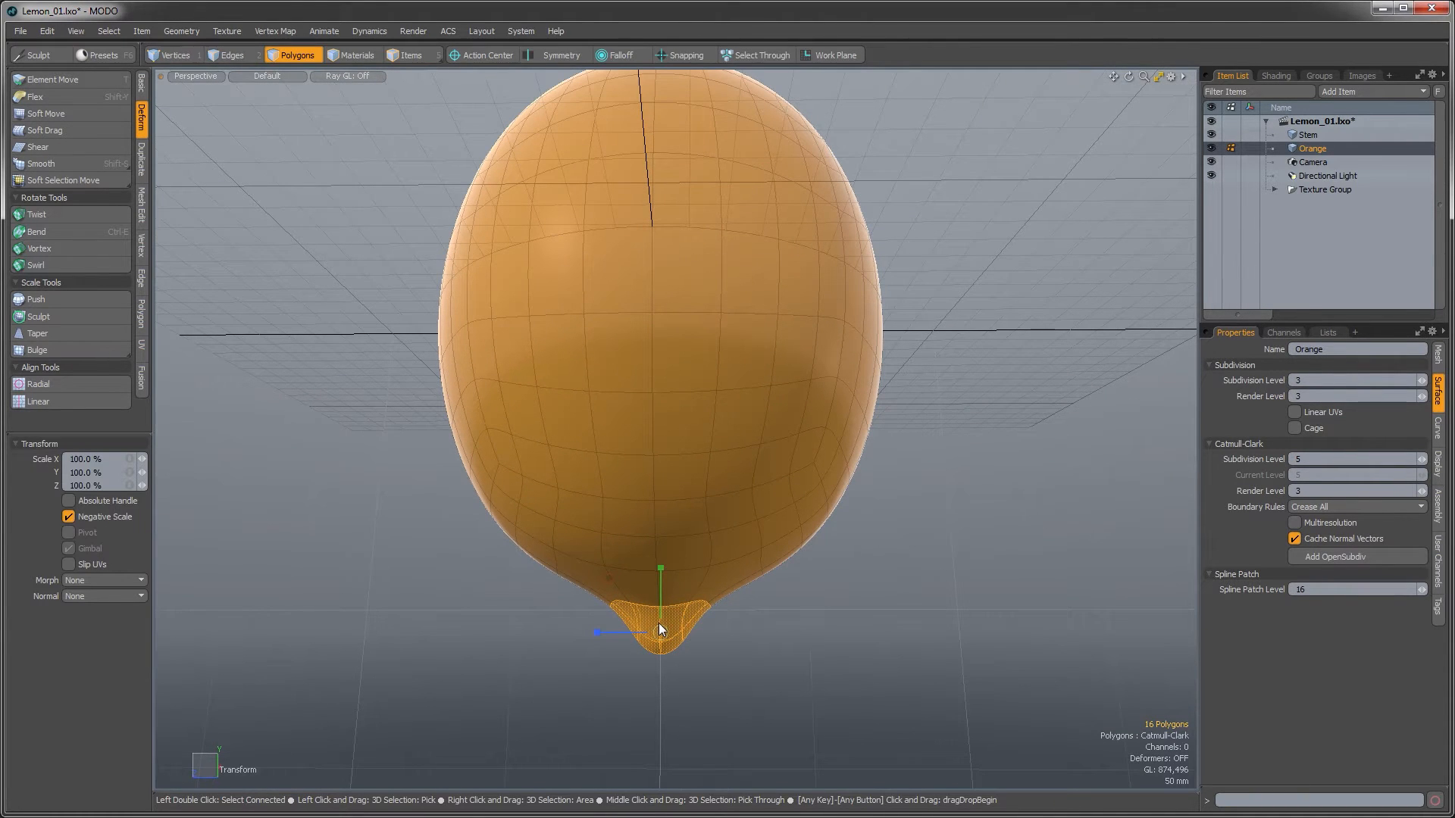
{"action": "left_click_drag", "start_coordinate": [667, 629], "coordinate": [688, 530]}
{"action": "key", "text": "q"}
{"action": "left_click", "coordinate": [954, 677]}
{"action": "left_click_drag", "start_coordinate": [954, 677], "coordinate": [743, 357], "text": "alt"}
{"action": "left_click_drag", "start_coordinate": [924, 407], "coordinate": [1085, 328], "text": "alt"}
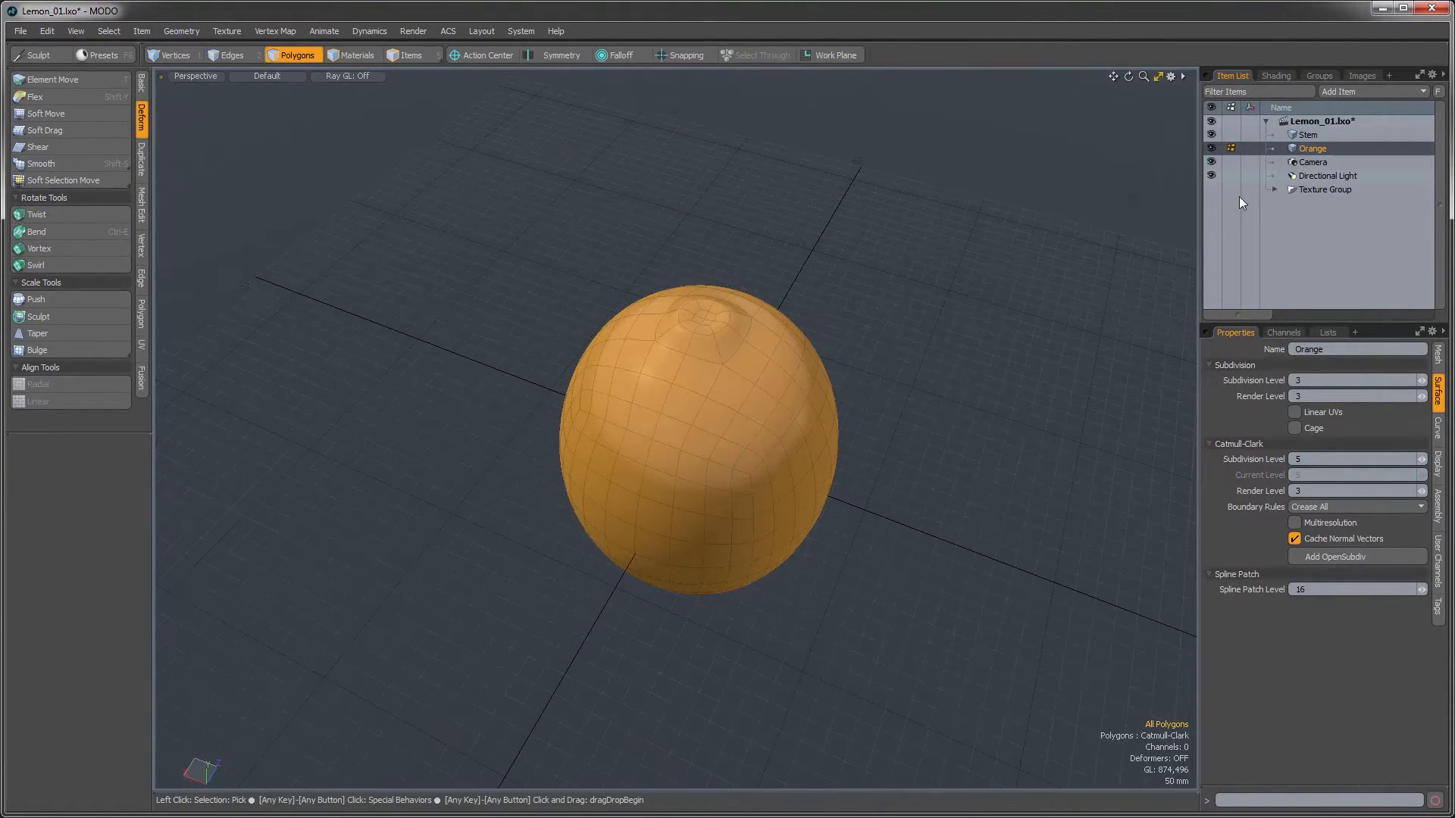
Move all the Stem mesh's polygons up about 46.6 mm in Y onto the lemon's upper tip.
{"action": "left_click", "coordinate": [1316, 135]}
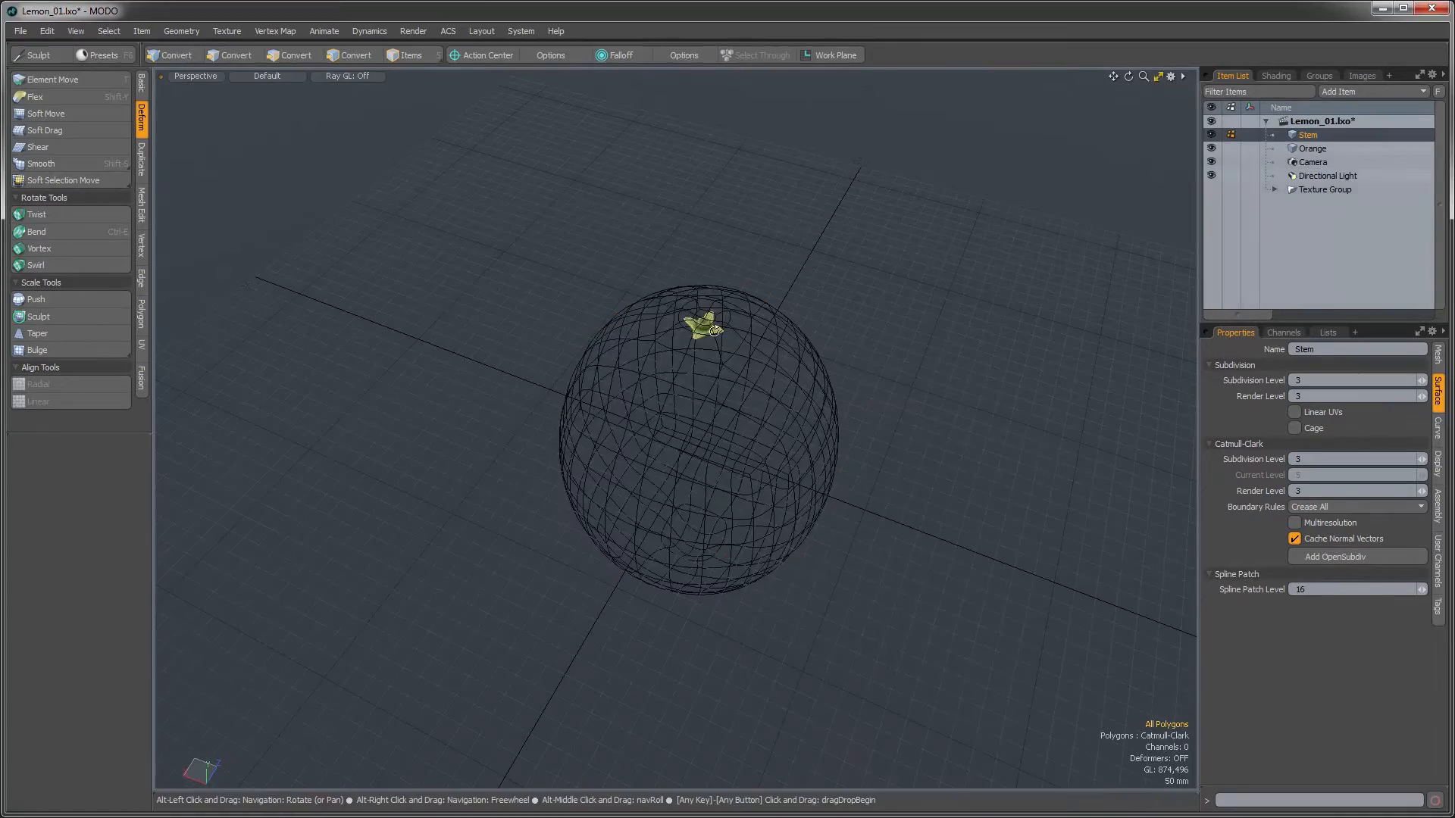
{"action": "left_click_drag", "start_coordinate": [686, 334], "coordinate": [747, 355], "text": "ctrl+alt"}
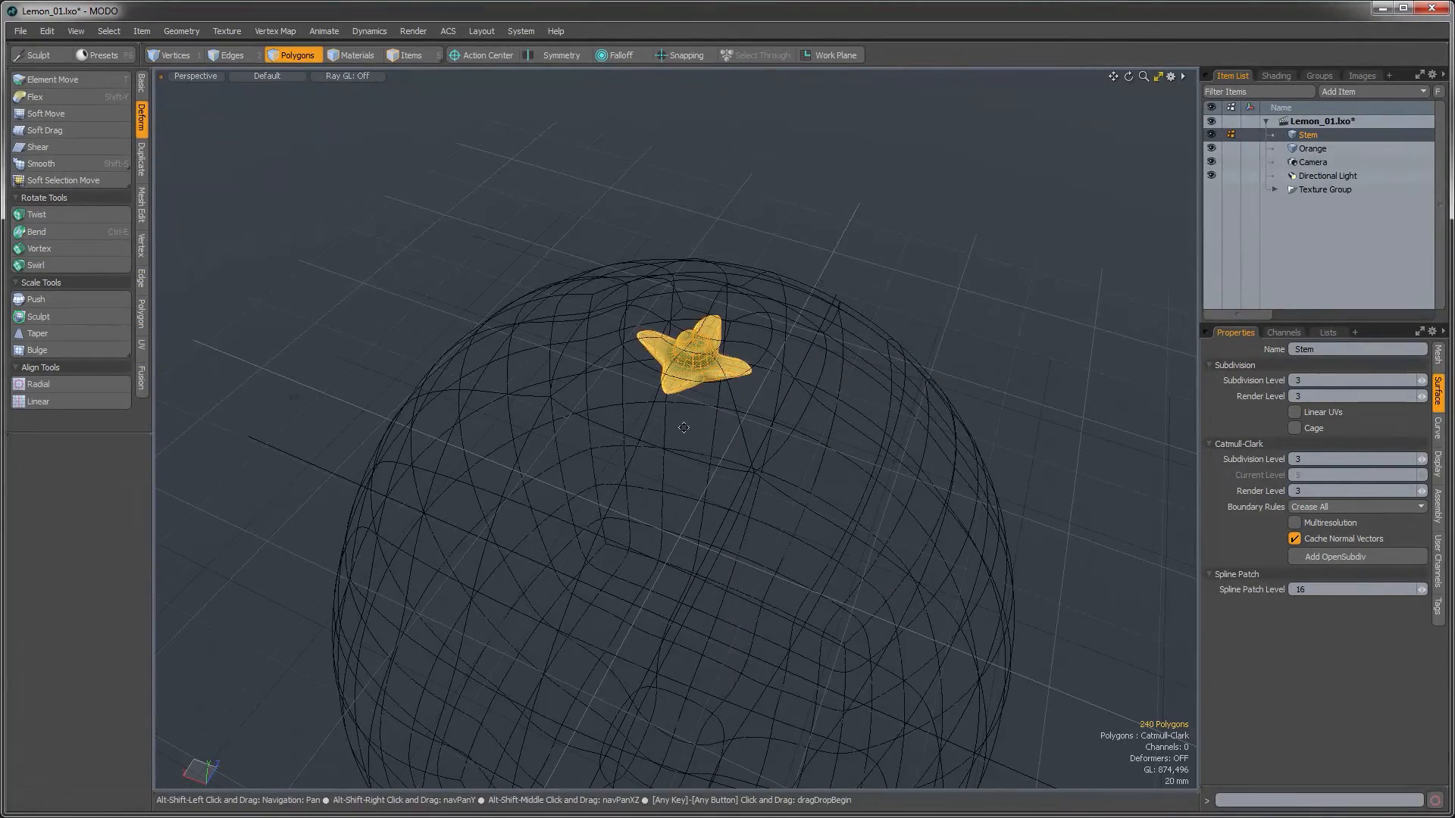
{"action": "left_click_drag", "start_coordinate": [684, 427], "coordinate": [761, 379], "text": "alt+shift"}
{"action": "left_click_drag", "start_coordinate": [761, 378], "coordinate": [747, 197], "text": "alt"}
{"action": "left_click_drag", "start_coordinate": [735, 423], "coordinate": [709, 376], "text": "alt"}
{"action": "key", "text": "w"}
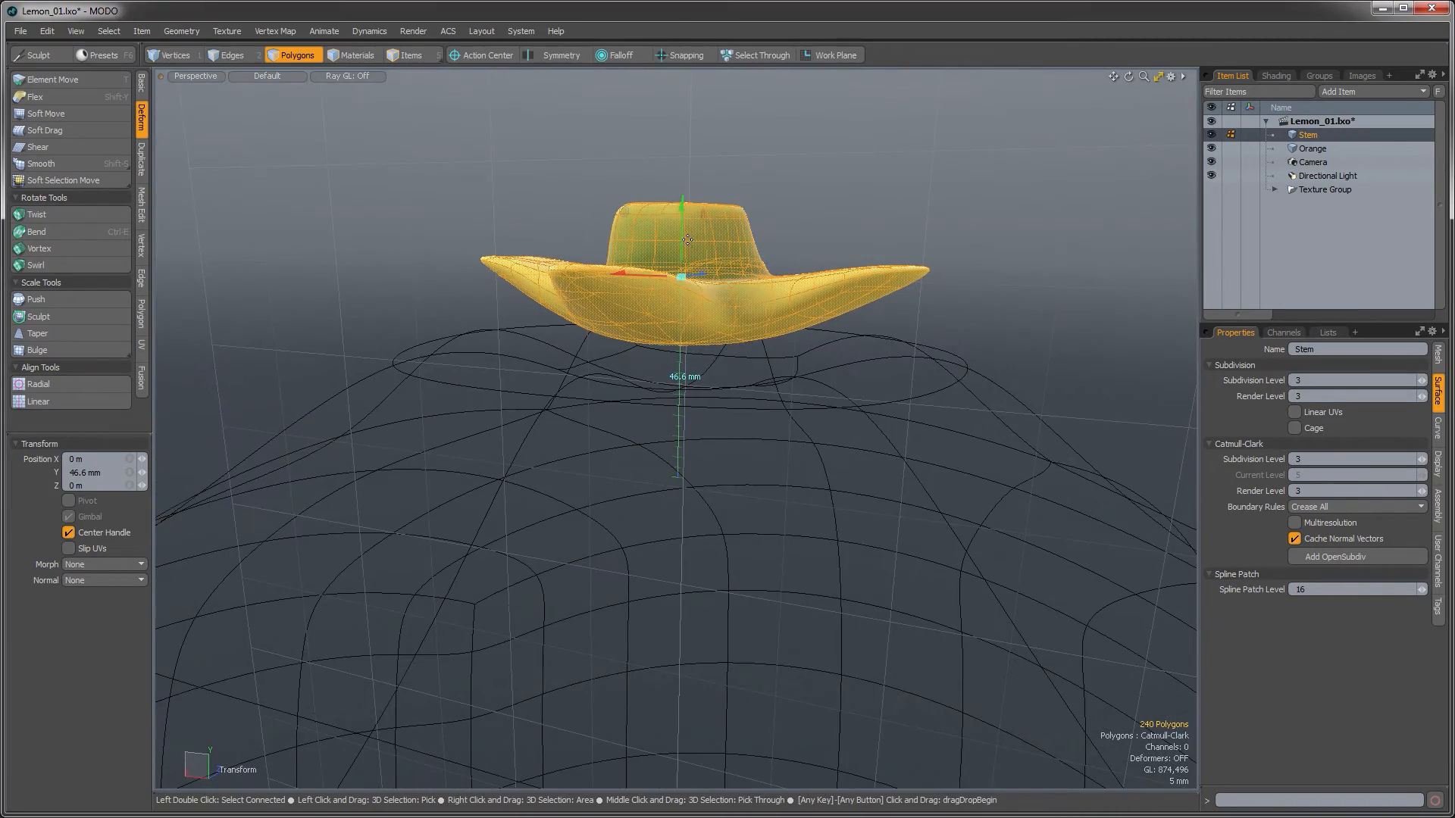
{"action": "left_click_drag", "start_coordinate": [687, 240], "coordinate": [687, 246]}
{"action": "left_click_drag", "start_coordinate": [803, 292], "coordinate": [806, 256], "text": "alt"}
{"action": "key", "text": "space"}
{"action": "left_click", "coordinate": [828, 365]}
Rename the Orange mesh item to Lemon and save the scene.
{"action": "left_click_drag", "start_coordinate": [828, 367], "coordinate": [686, 421], "text": "ctrl+alt"}
{"action": "left_click_drag", "start_coordinate": [811, 503], "coordinate": [698, 398], "text": "alt"}
{"action": "key", "text": "ctrl+space"}
{"action": "left_click", "coordinate": [659, 381]}
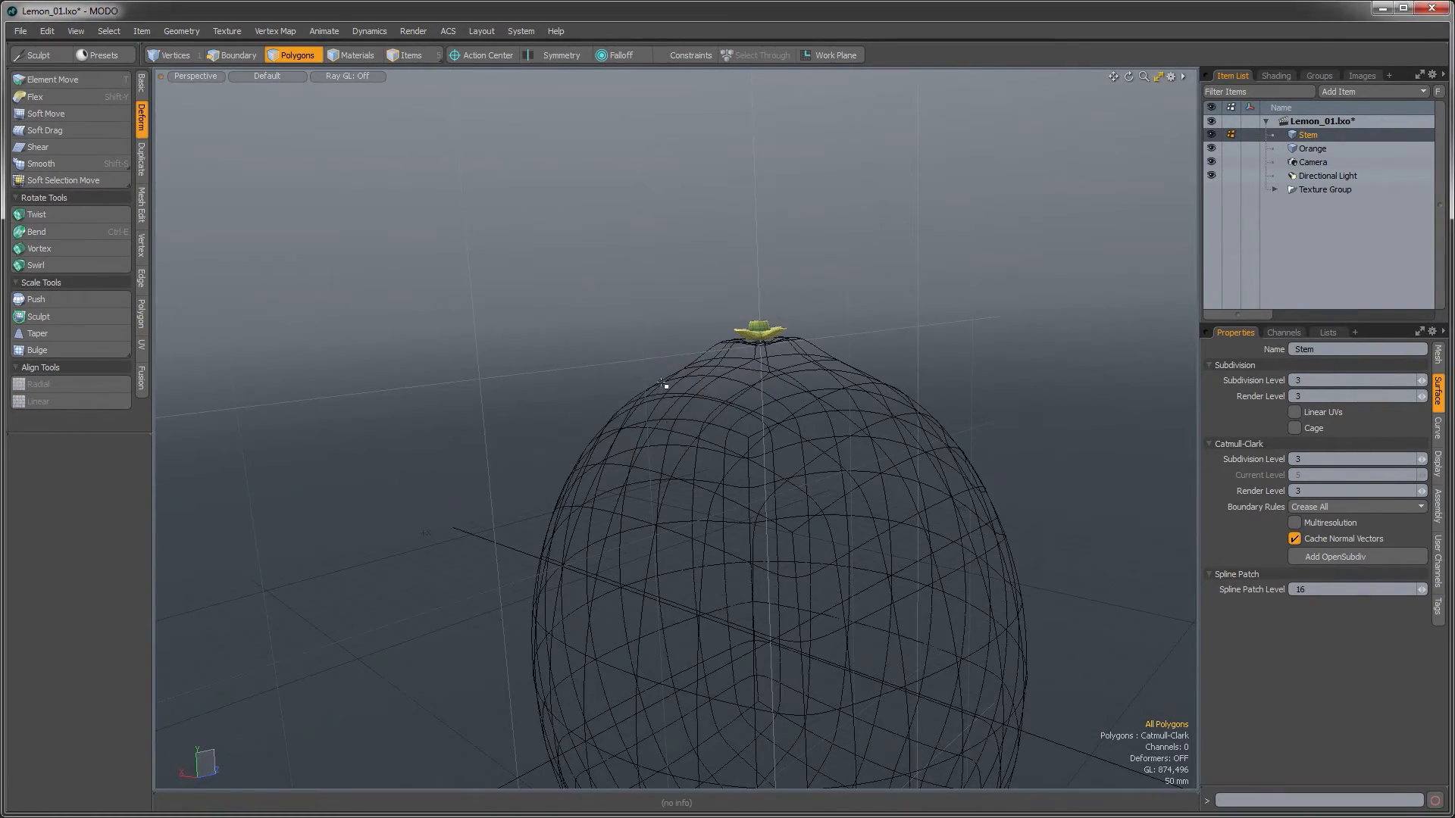
{"action": "left_click_drag", "start_coordinate": [747, 459], "coordinate": [657, 340], "text": "alt+shift"}
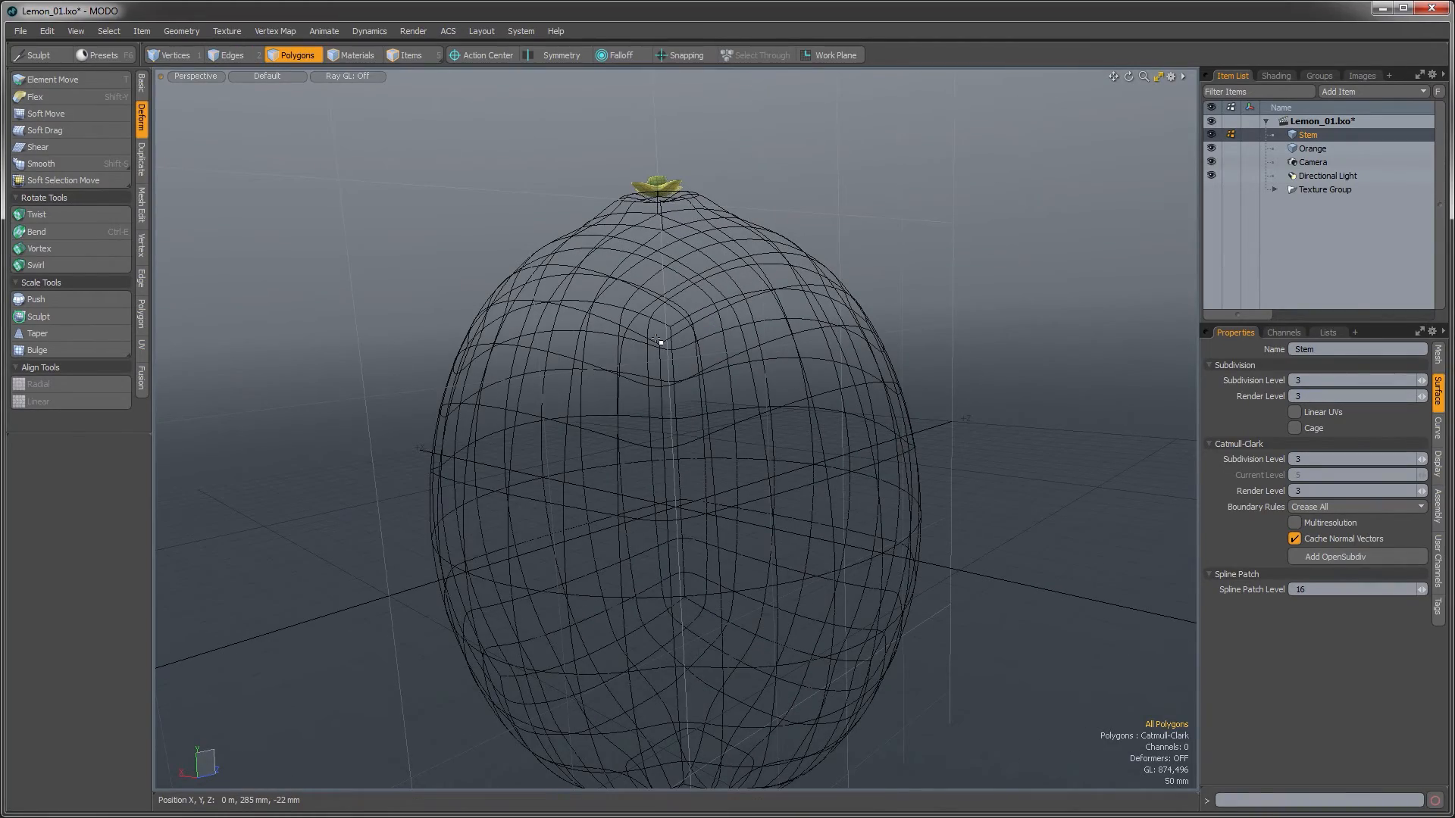
{"action": "left_click_drag", "start_coordinate": [658, 341], "coordinate": [646, 256], "text": "alt"}
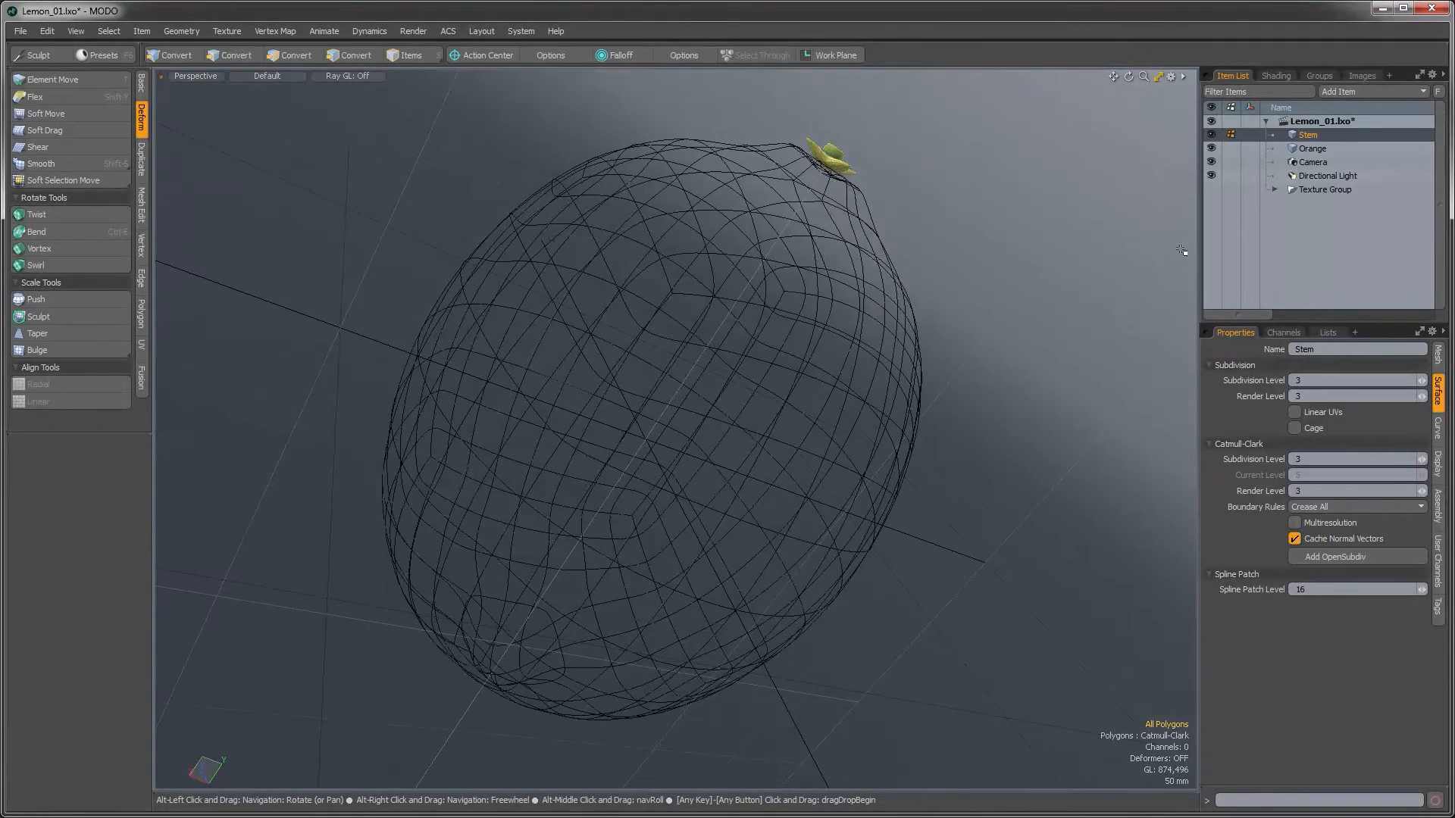
{"action": "double_click", "coordinate": [1311, 149]}
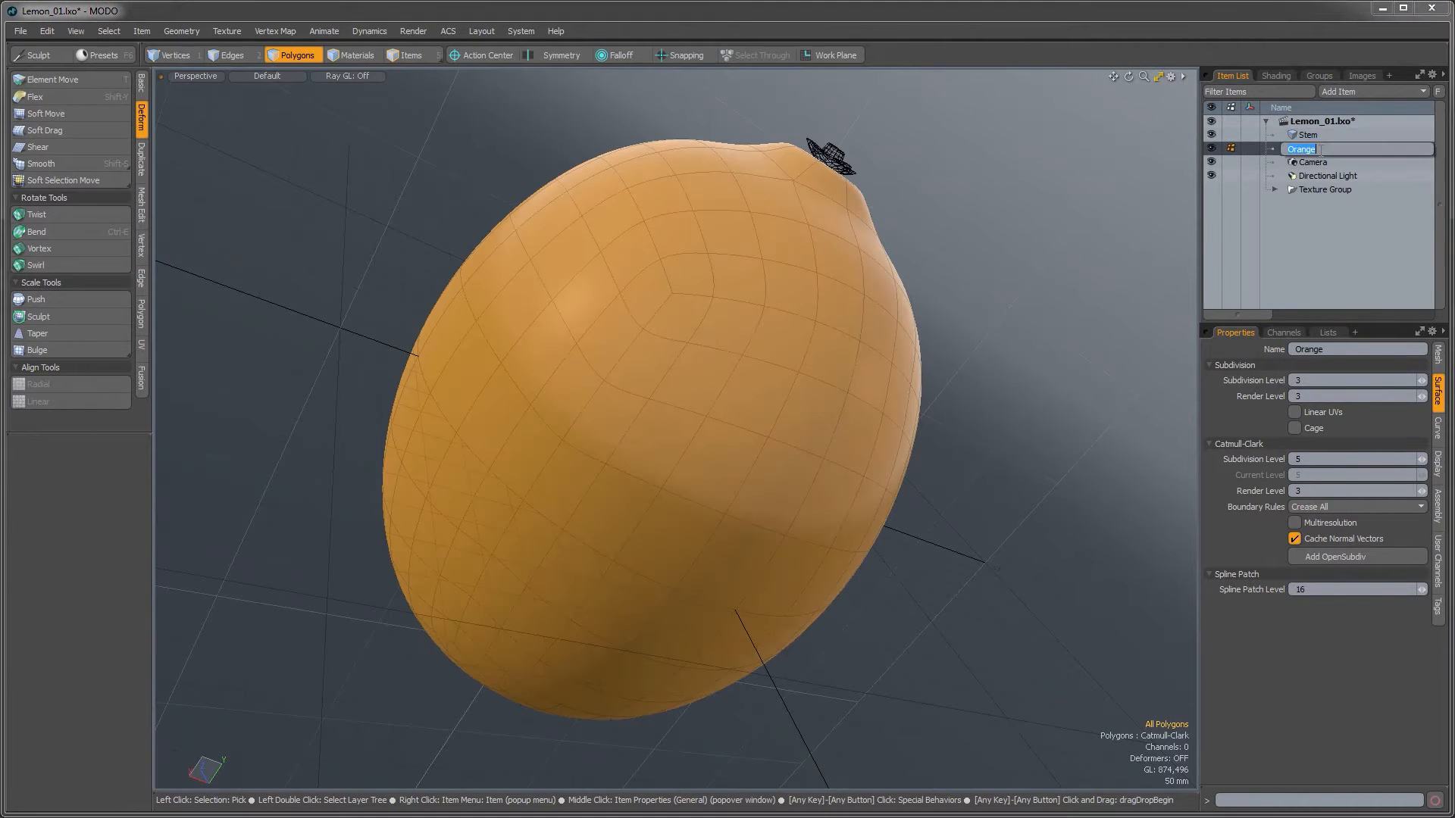
{"action": "type", "text": "Lemon"}
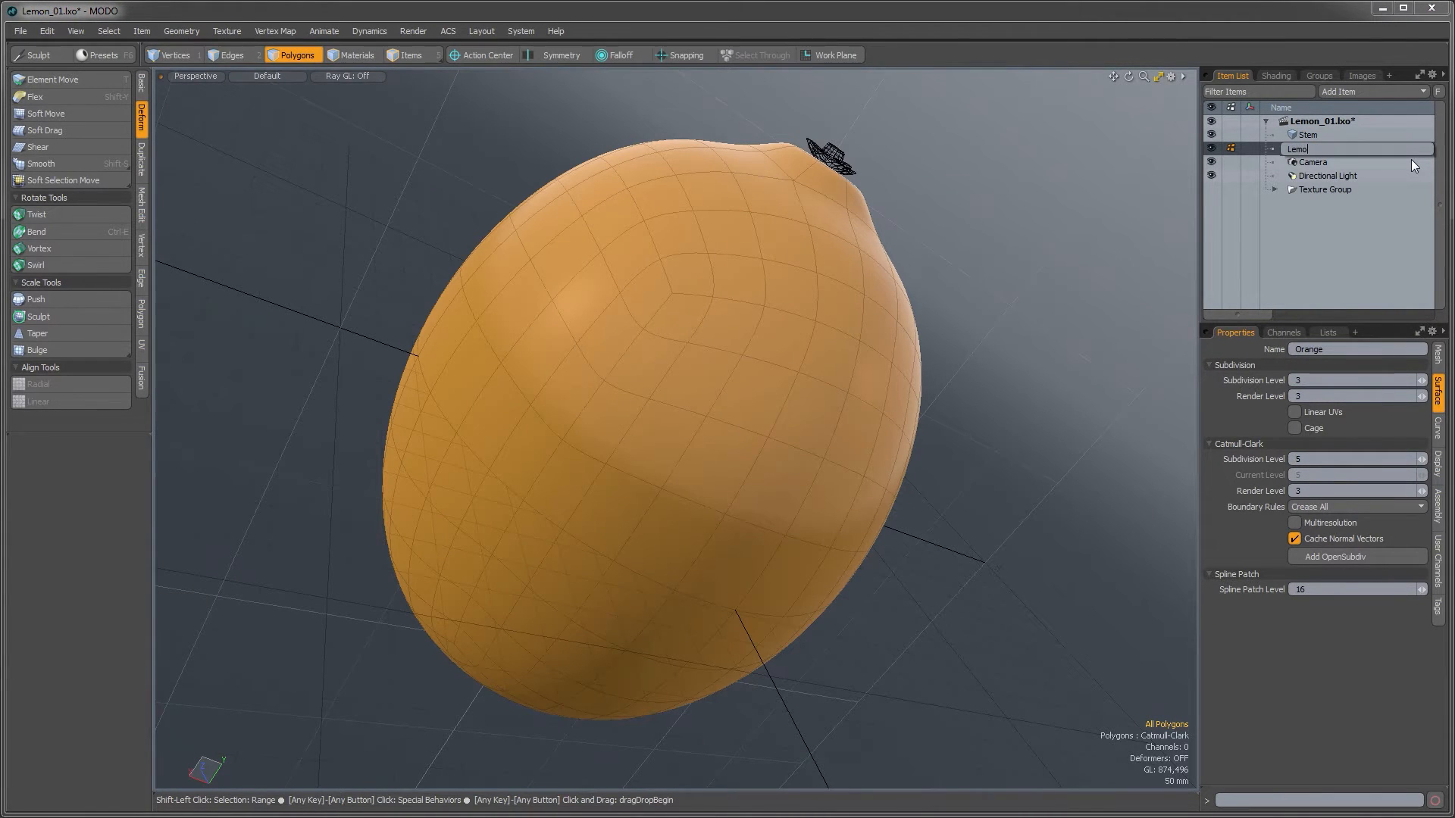
{"action": "key", "text": "Return"}
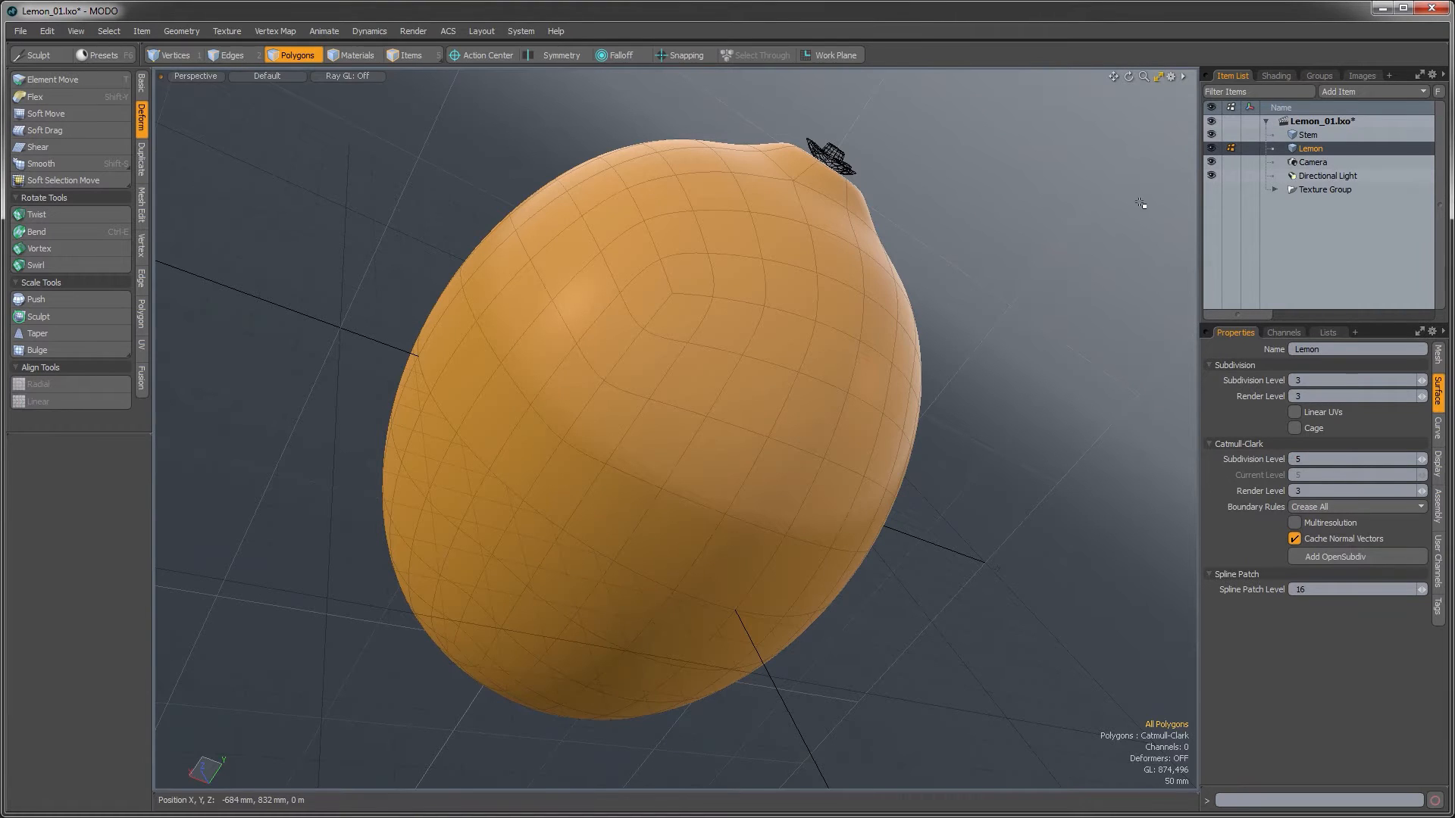
{"action": "left_click_drag", "start_coordinate": [882, 312], "coordinate": [664, 347], "text": "alt+shift"}
{"action": "key", "text": "ctrl+s"}
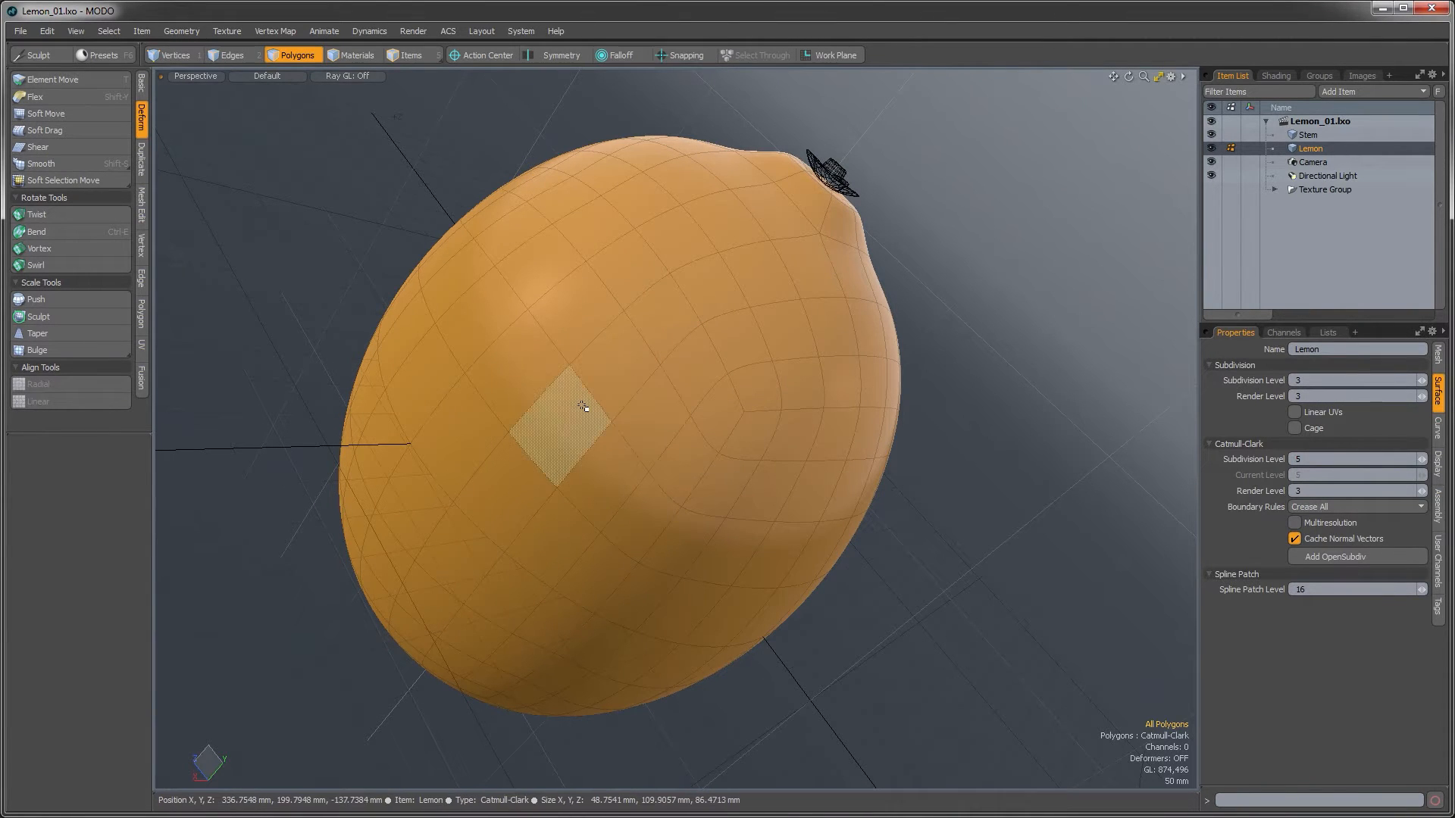
Switch to the Render layout and show the 3D viewport through the camera.
{"action": "key", "text": "ctrl+Tab"}
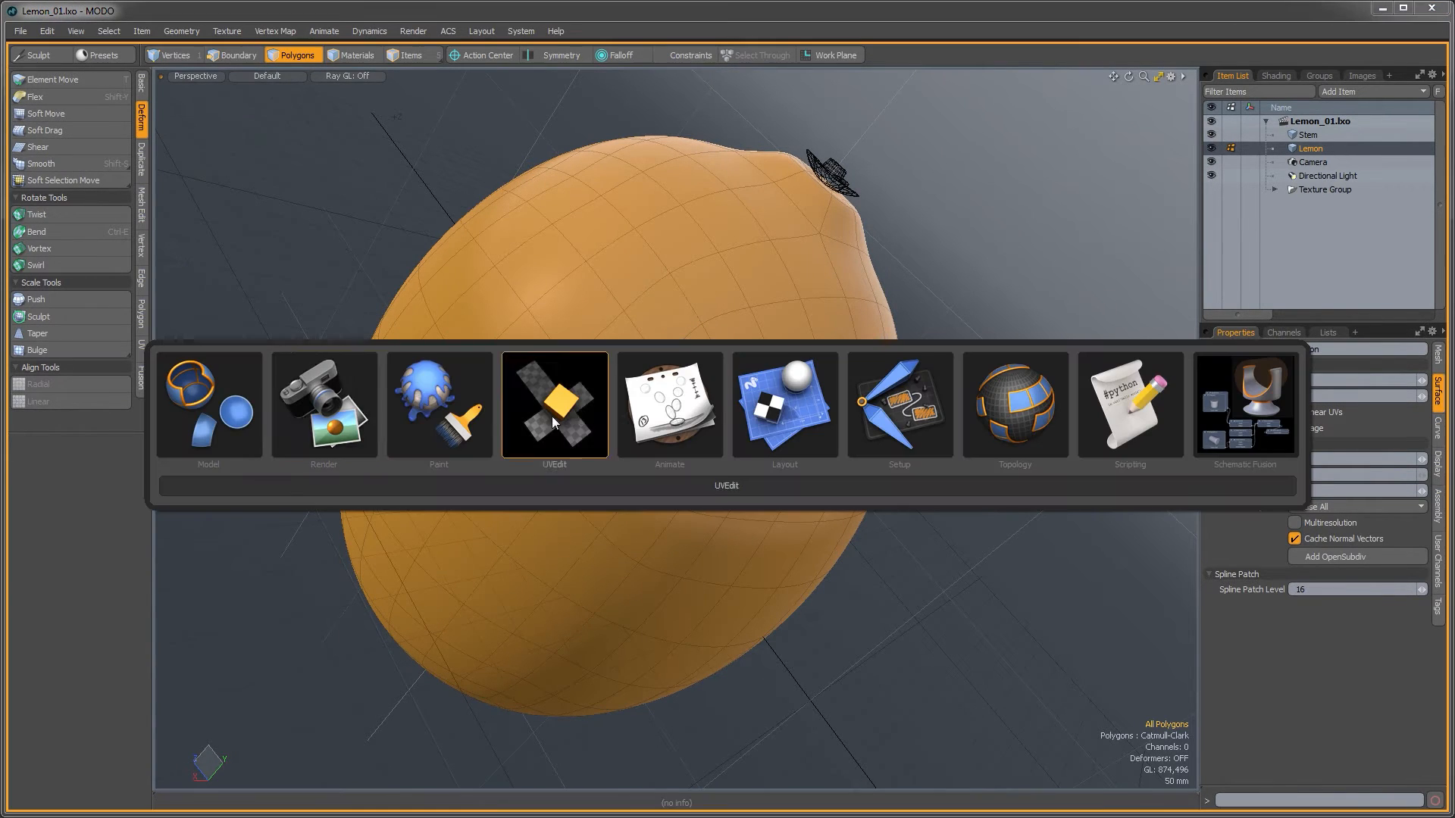
{"action": "left_click", "coordinate": [334, 422]}
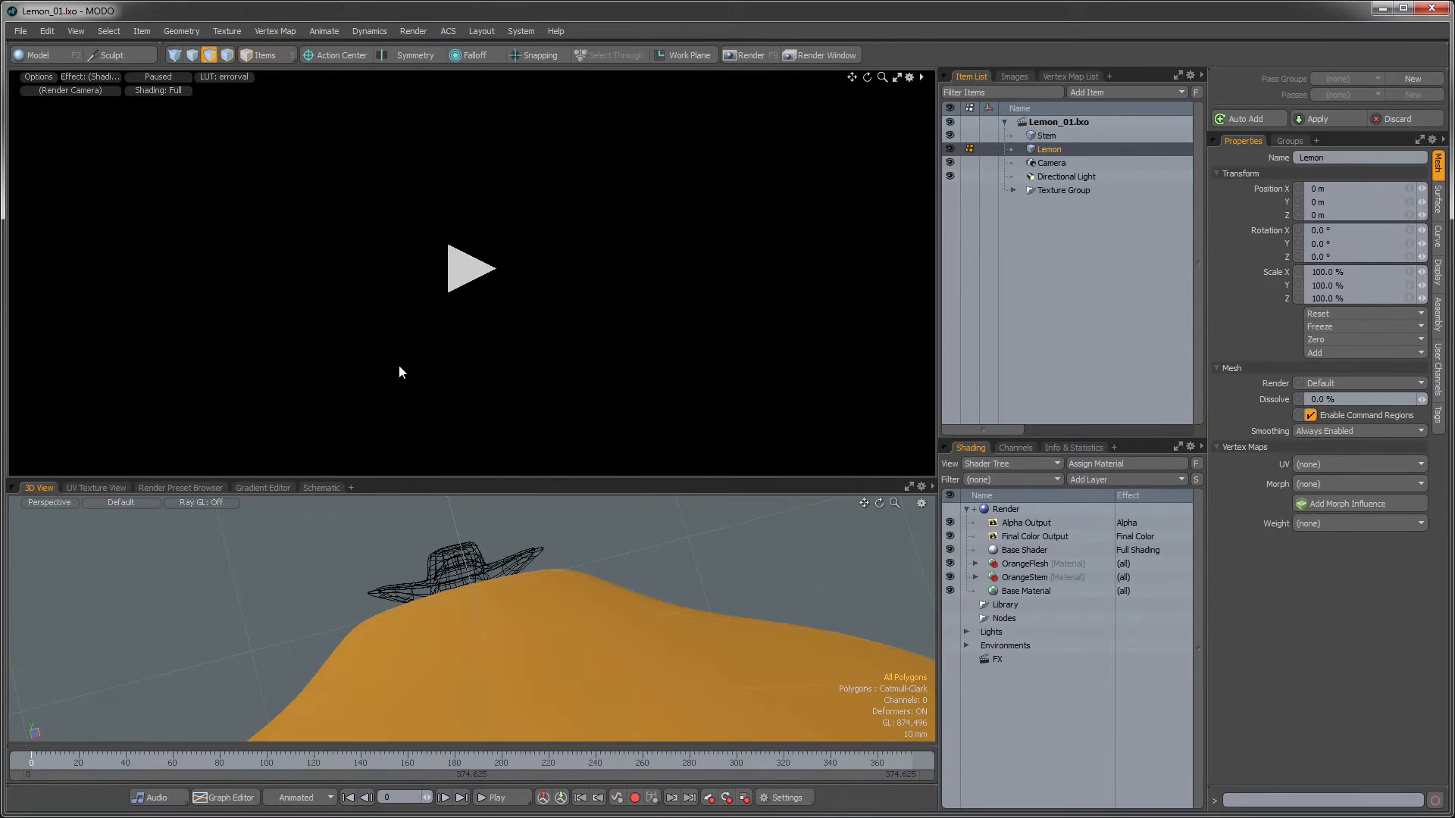
{"action": "key", "text": "ctrl+space"}
{"action": "left_click", "coordinate": [506, 554]}
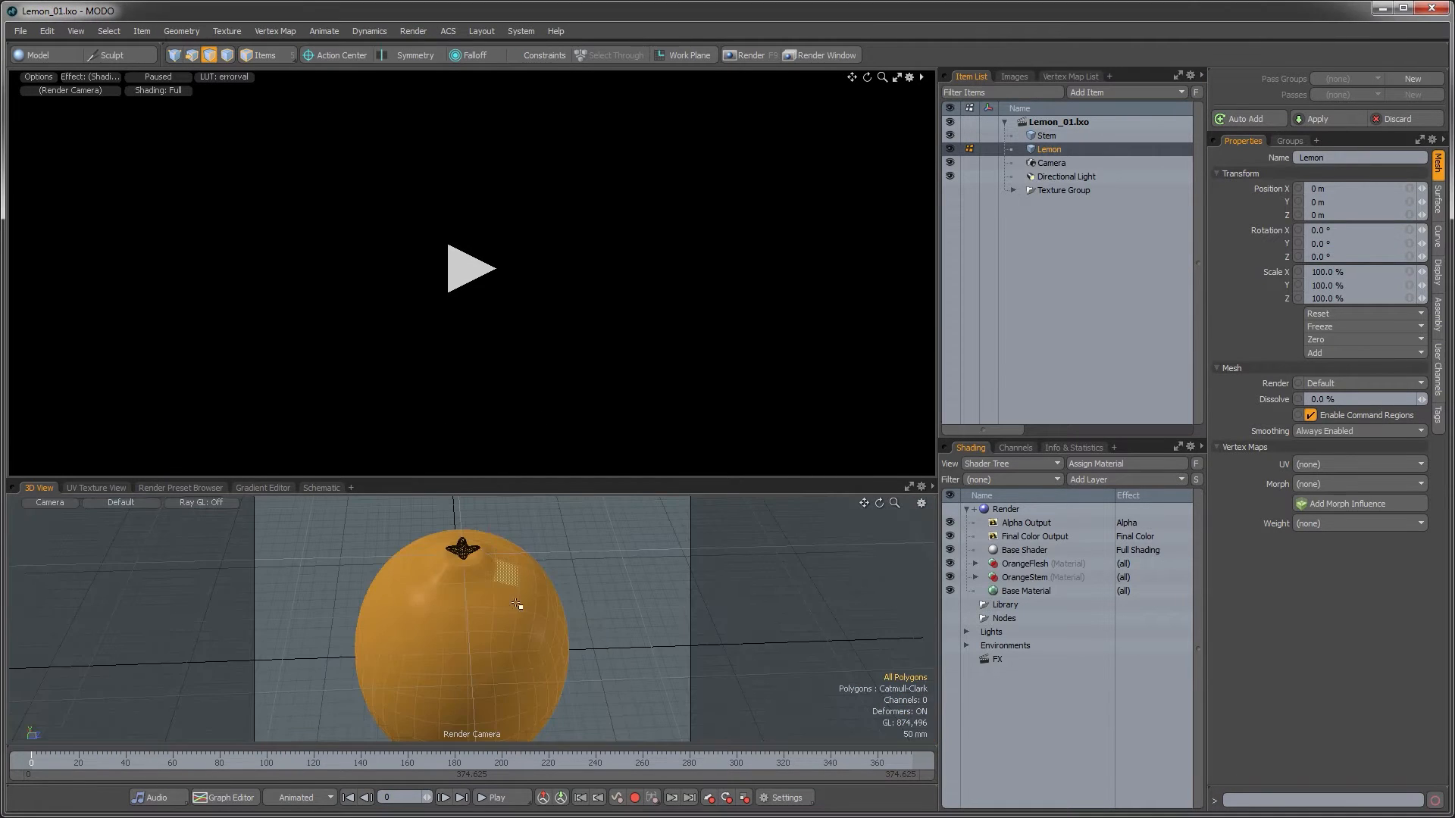
Reframe the render camera so the whole lemon lies diagonally in the frame, and run the preview render.
{"action": "left_click_drag", "start_coordinate": [506, 570], "coordinate": [334, 502], "text": "alt"}
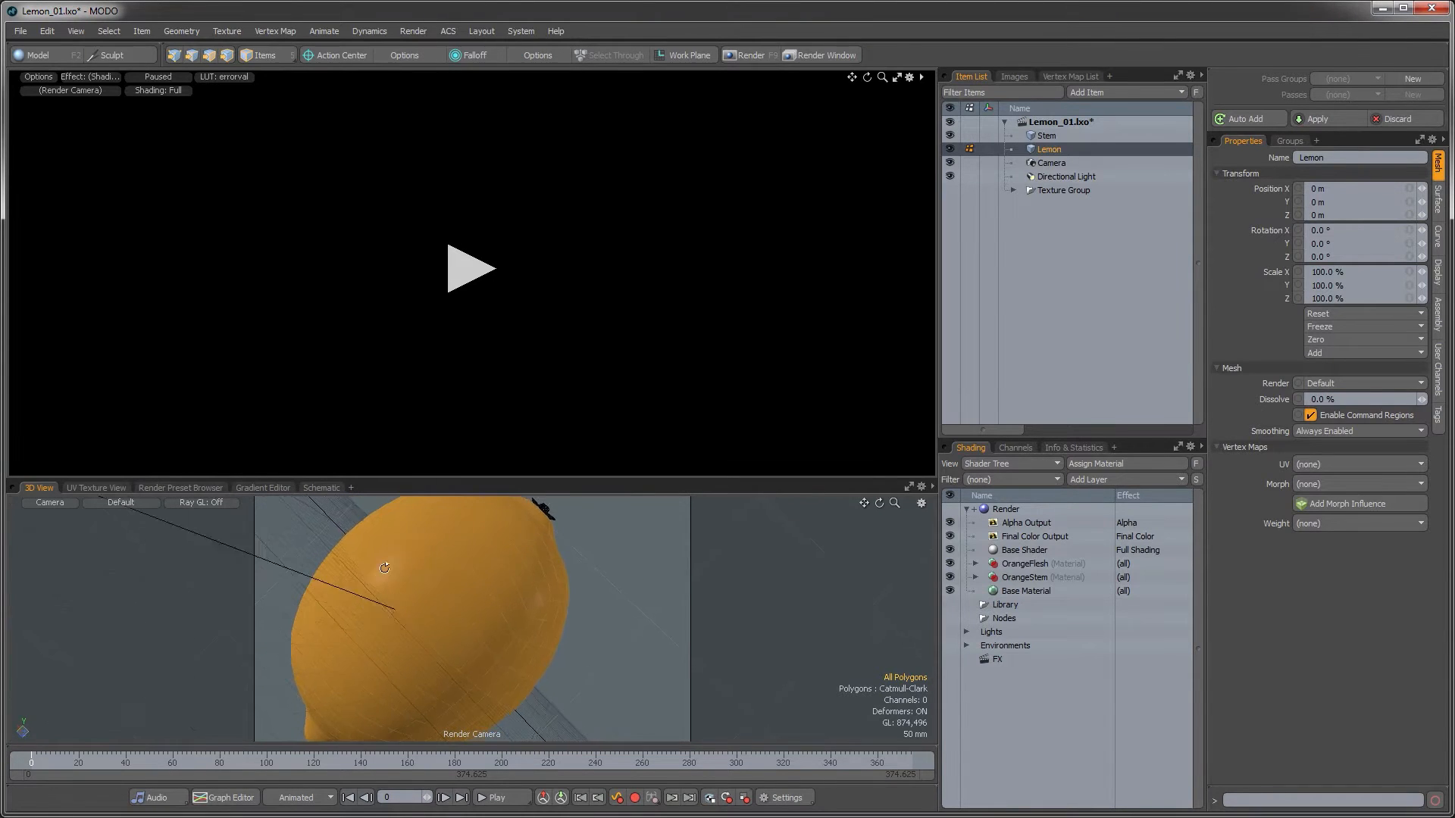
{"action": "left_click_drag", "start_coordinate": [384, 568], "coordinate": [472, 647], "text": "alt"}
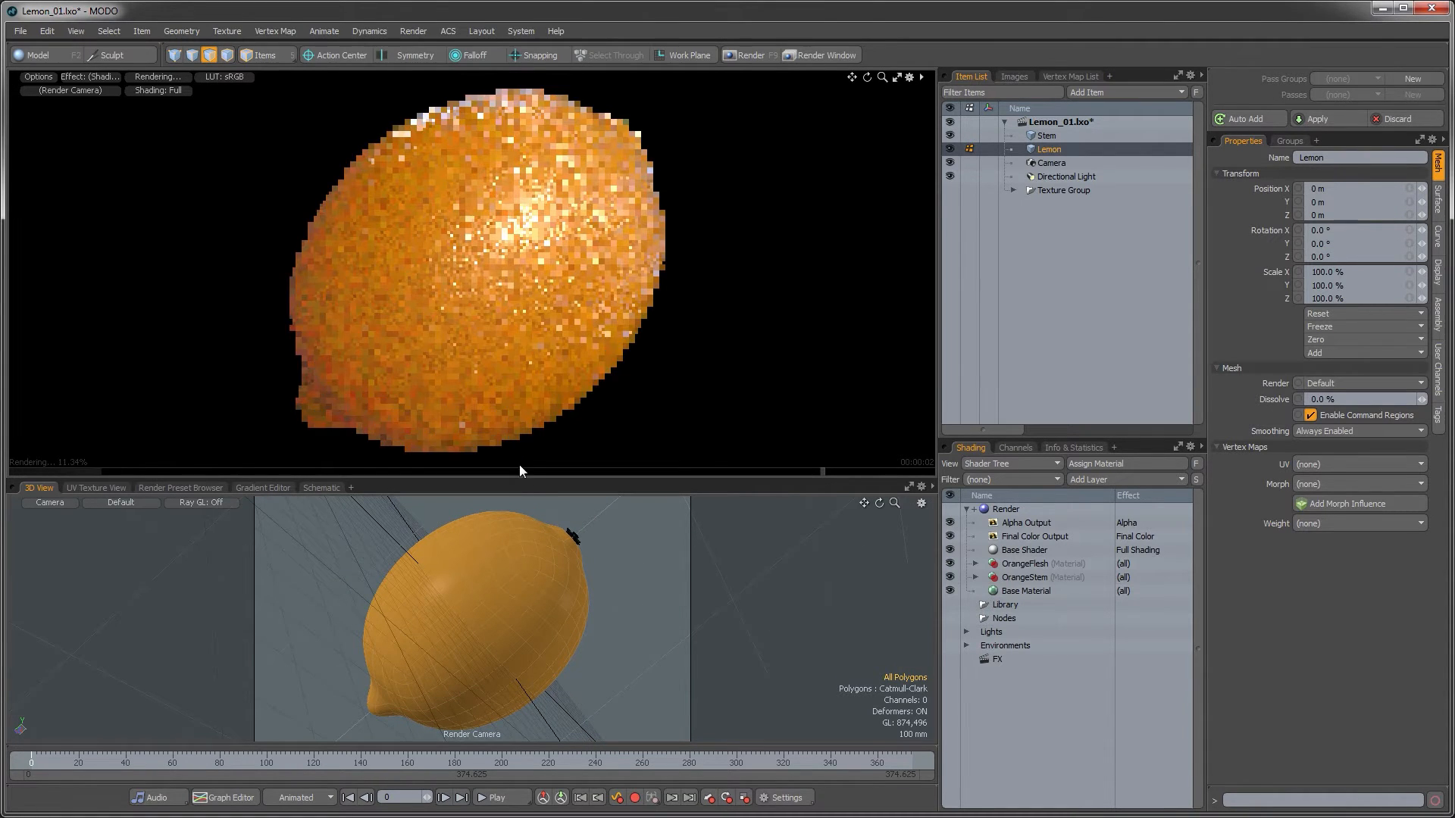
{"action": "left_click_drag", "start_coordinate": [505, 574], "coordinate": [458, 577], "text": "ctrl+alt"}
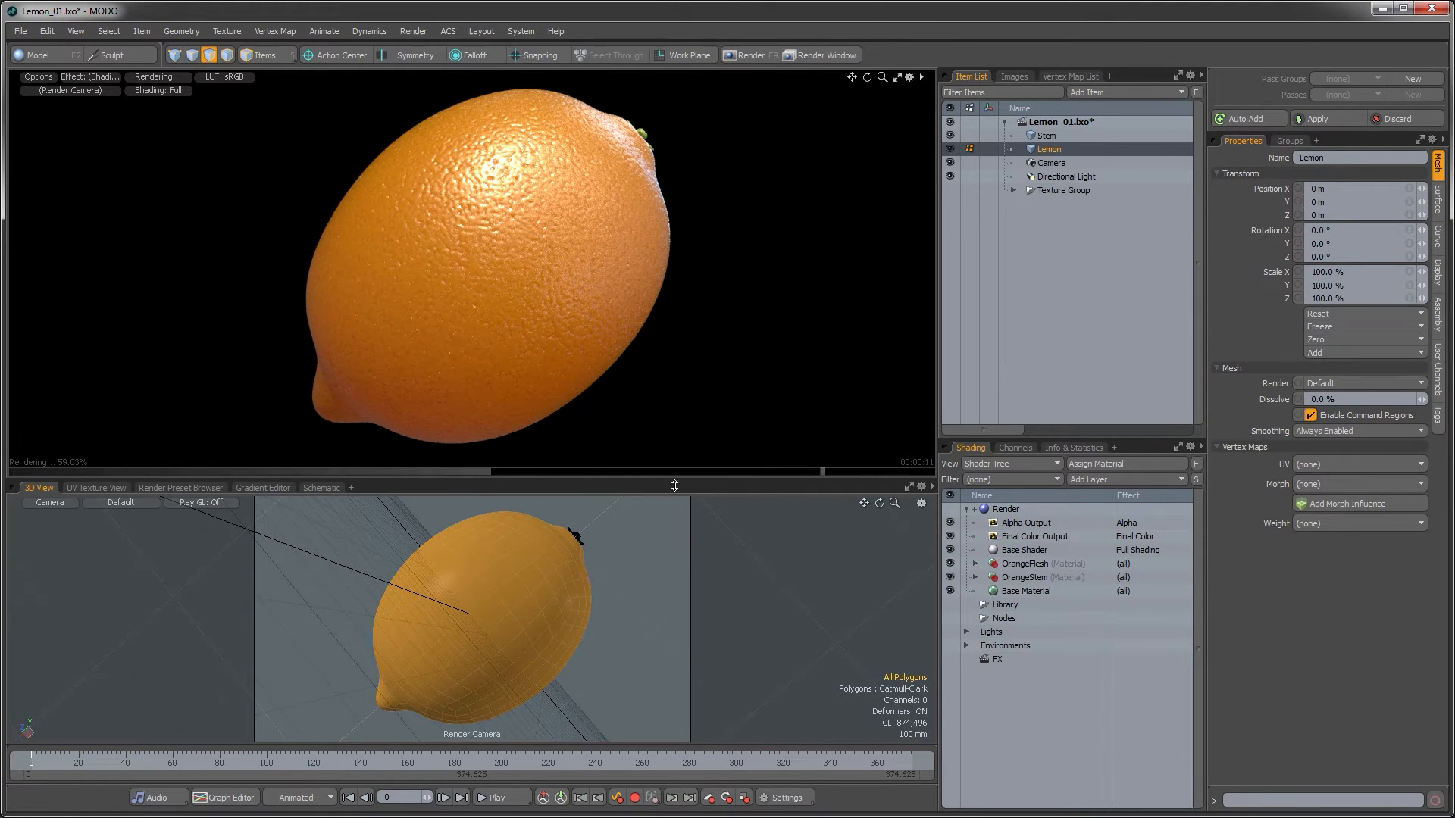
Rename the OrangeFlesh material group to LemonFlesh and reassign the materials that use that name.
{"action": "left_click", "coordinate": [976, 566]}
{"action": "left_click", "coordinate": [1021, 566]}
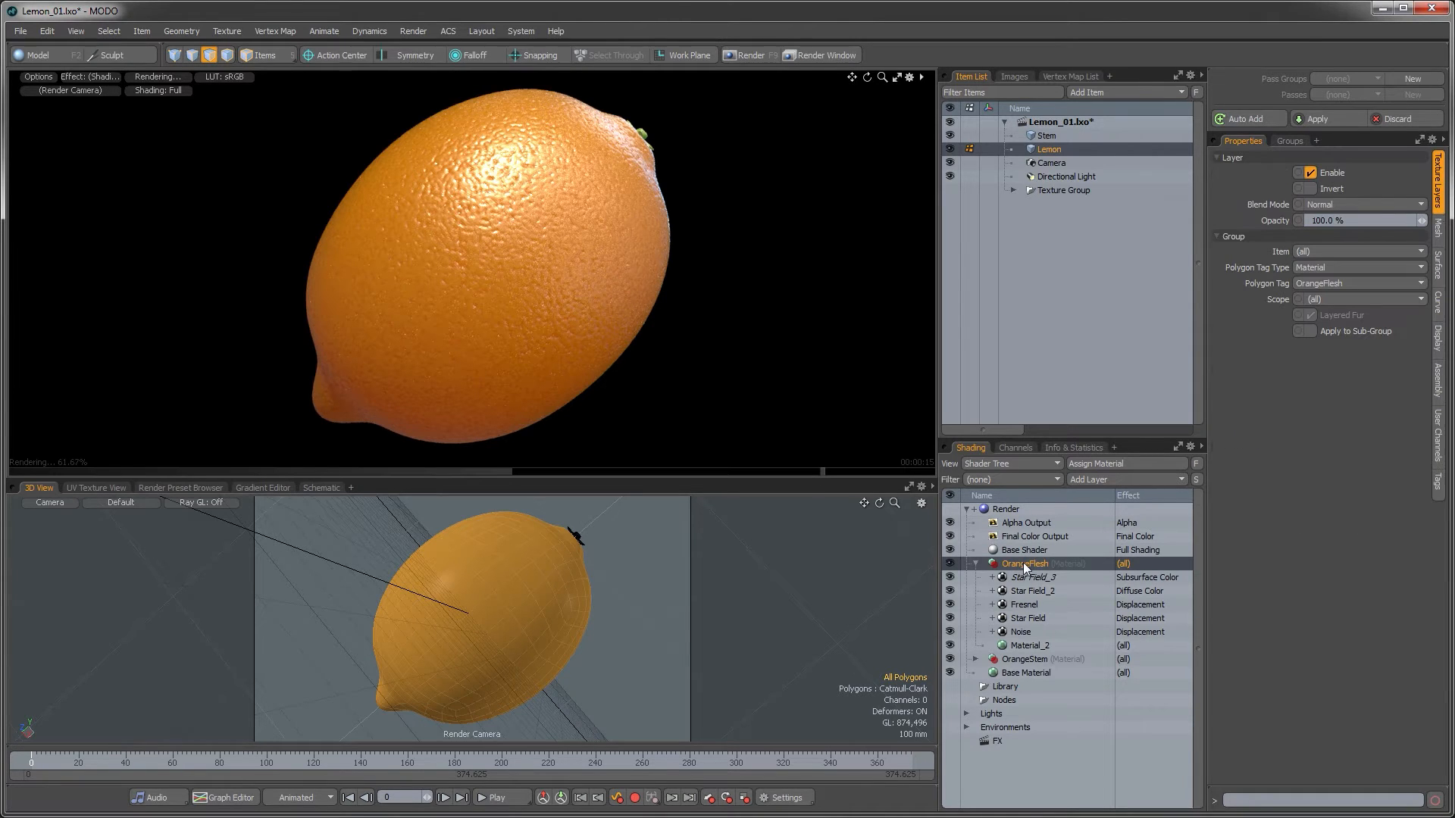
{"action": "double_click", "coordinate": [1026, 565]}
{"action": "left_click_drag", "start_coordinate": [1021, 565], "coordinate": [985, 565]}
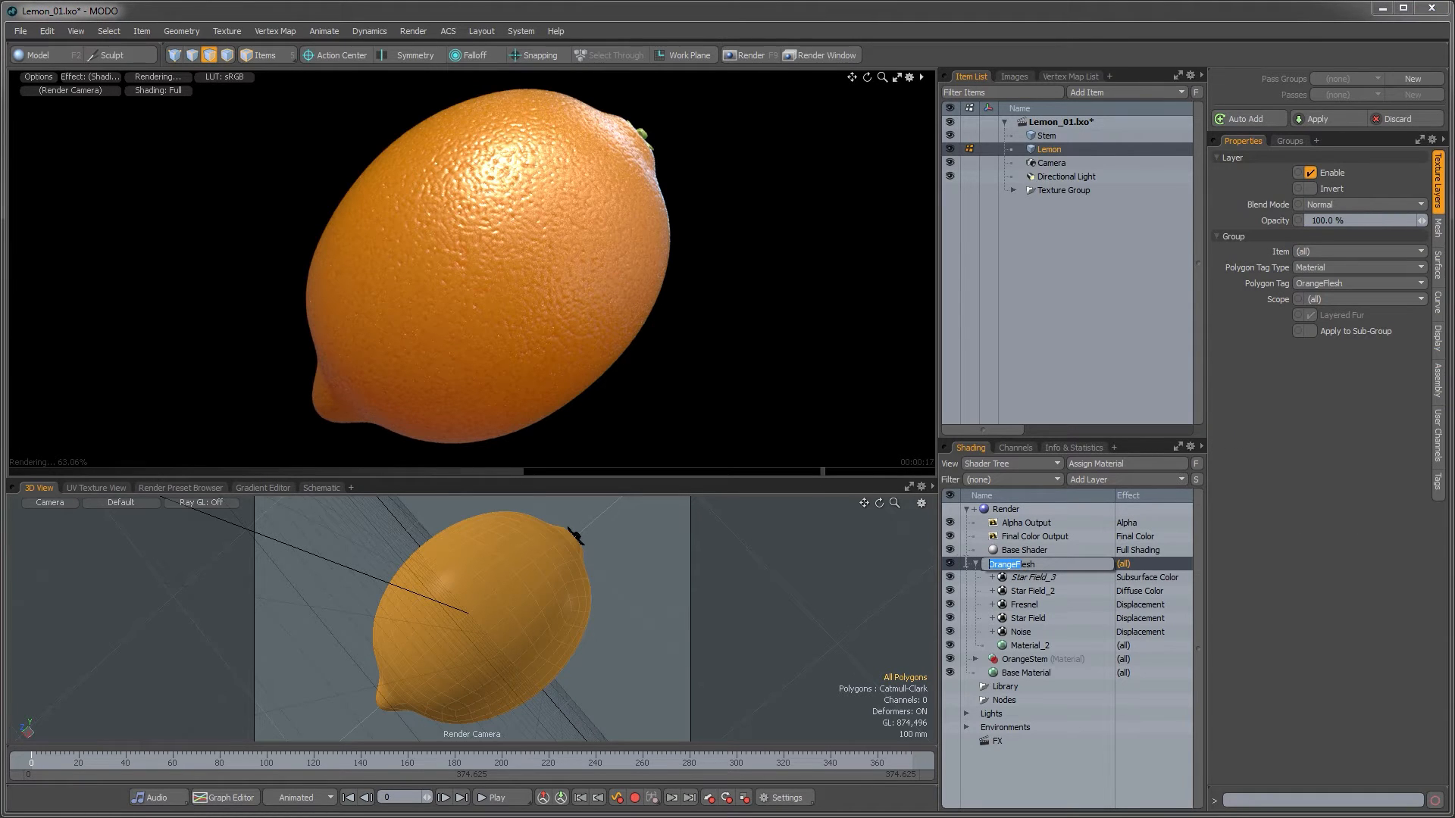
{"action": "type", "text": "LemonF"}
{"action": "key", "text": "Return"}
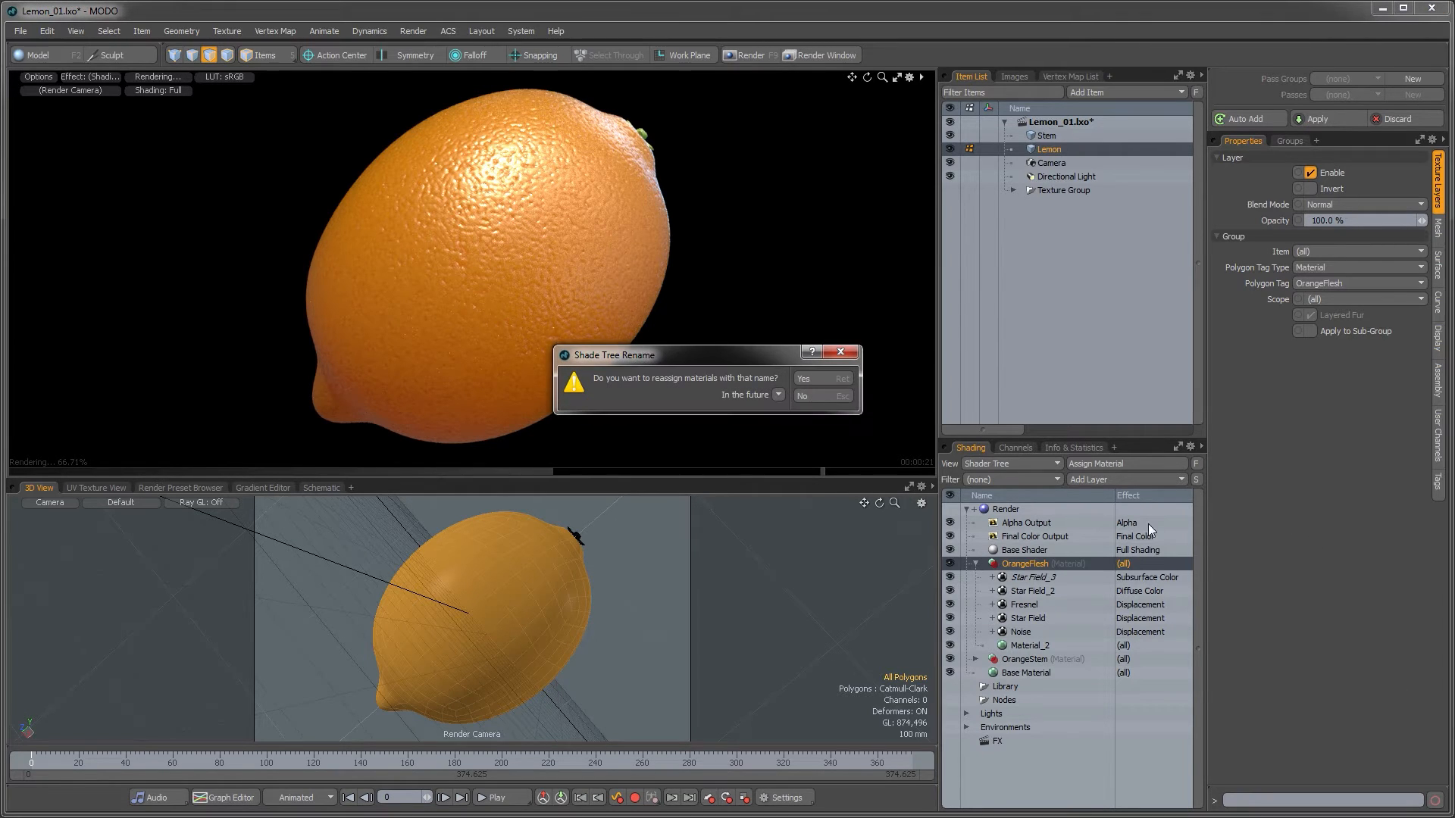
{"action": "left_click", "coordinate": [833, 380]}
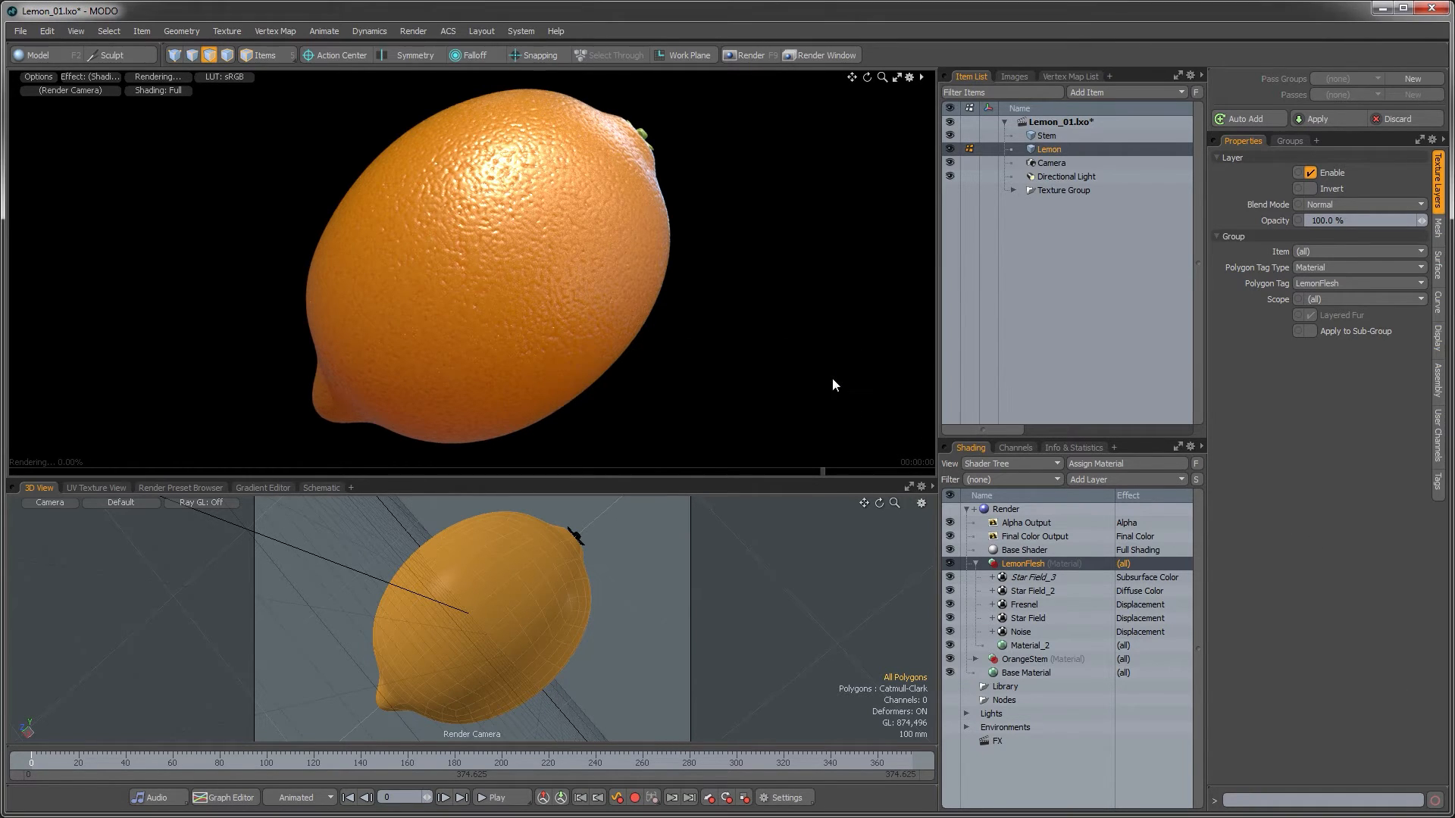
Rename the OrangeStem material group to LemonStem and reassign the materials that use that name.
{"action": "double_click", "coordinate": [985, 659]}
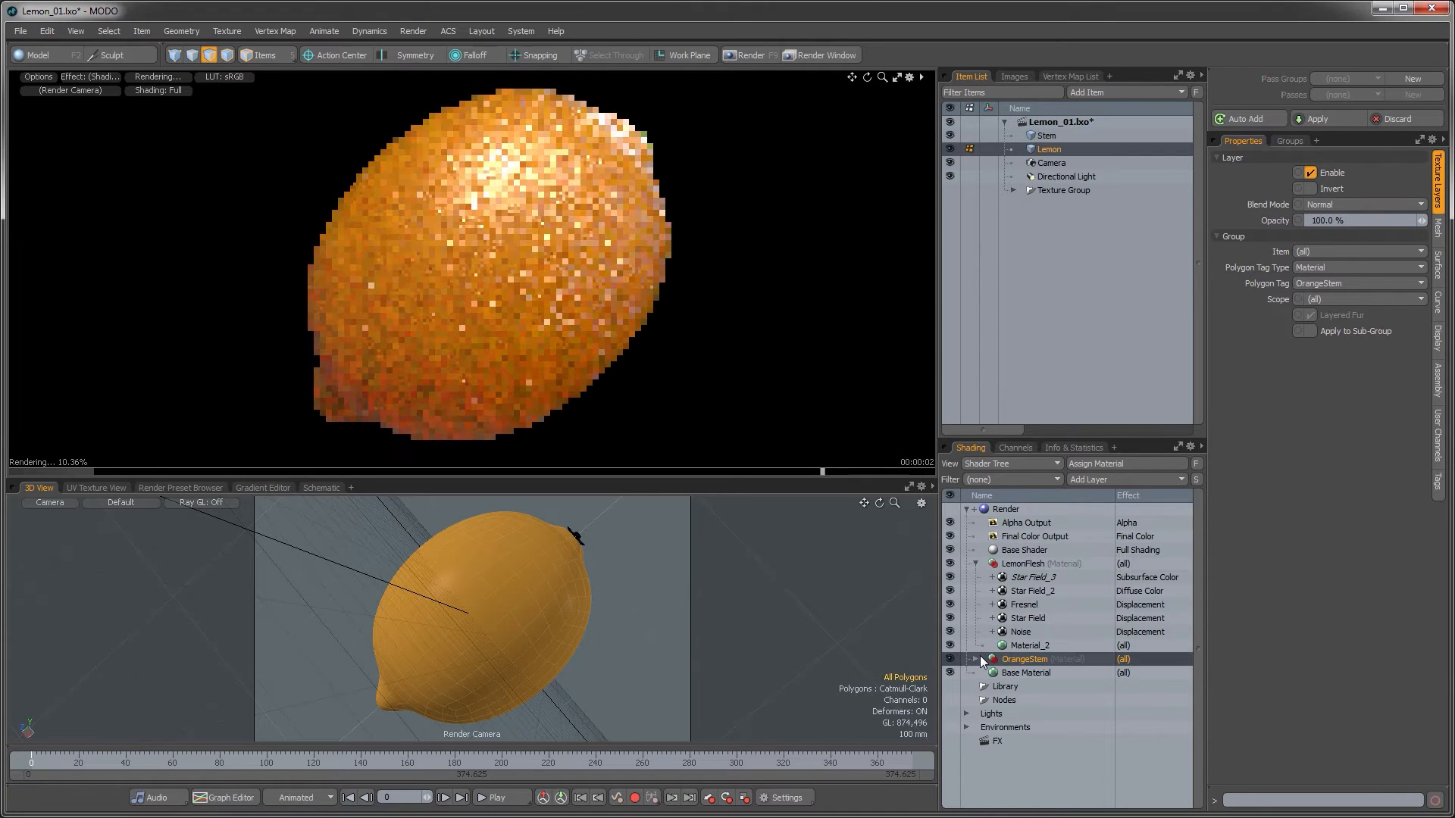
{"action": "key", "text": "Return"}
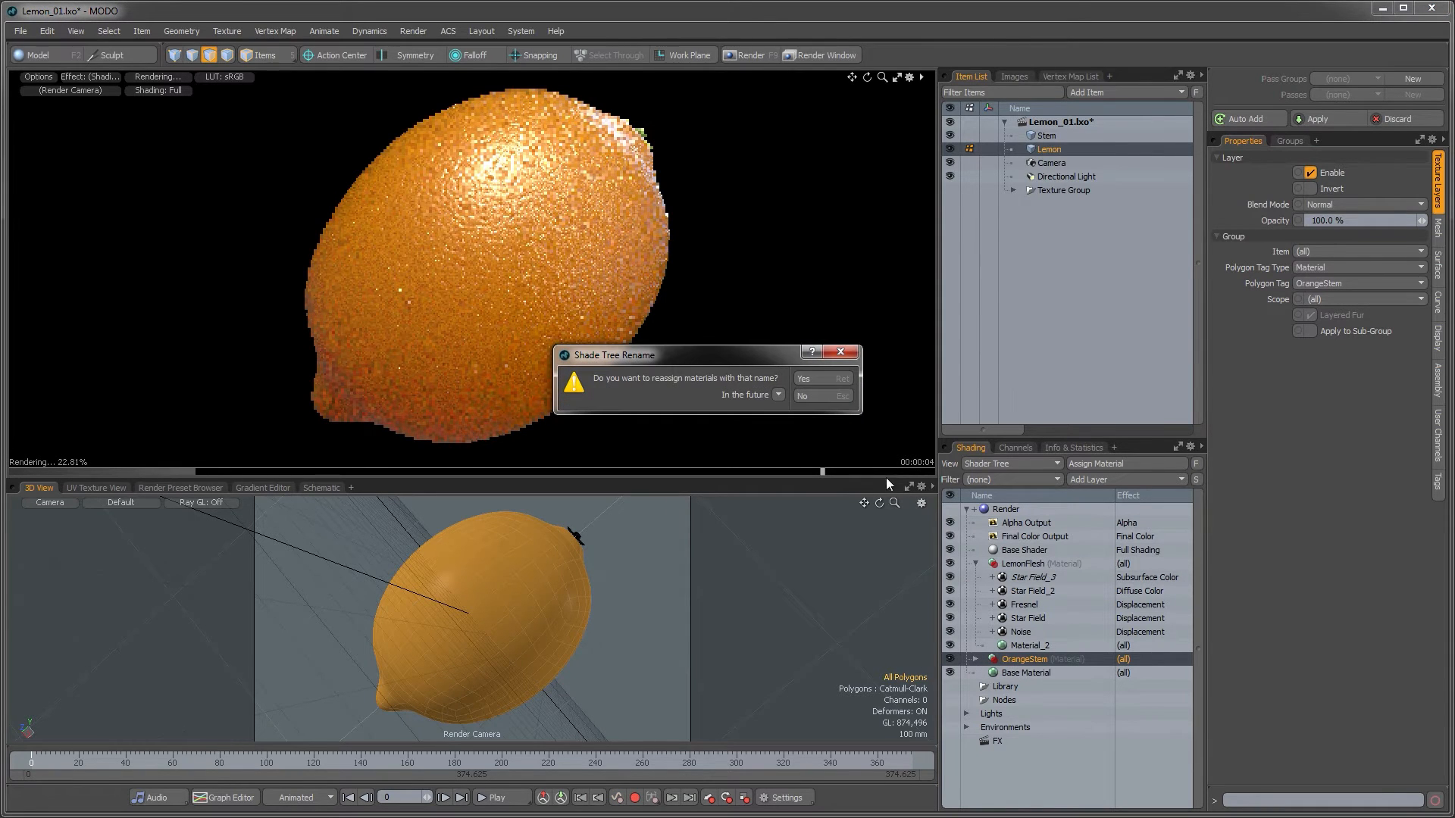
{"action": "left_click", "coordinate": [838, 396]}
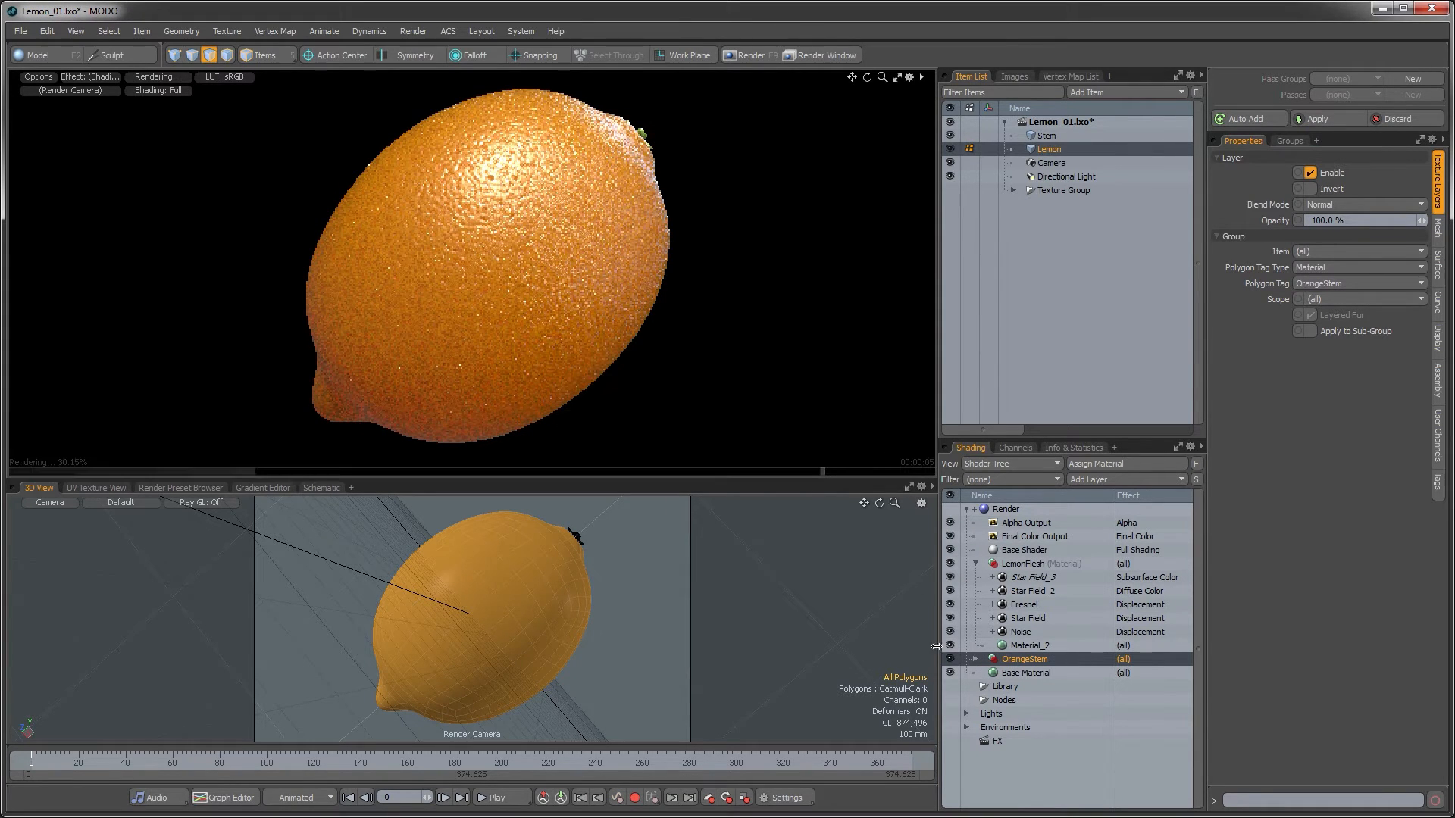
{"action": "right_click", "coordinate": [998, 659]}
{"action": "left_click", "coordinate": [999, 662]}
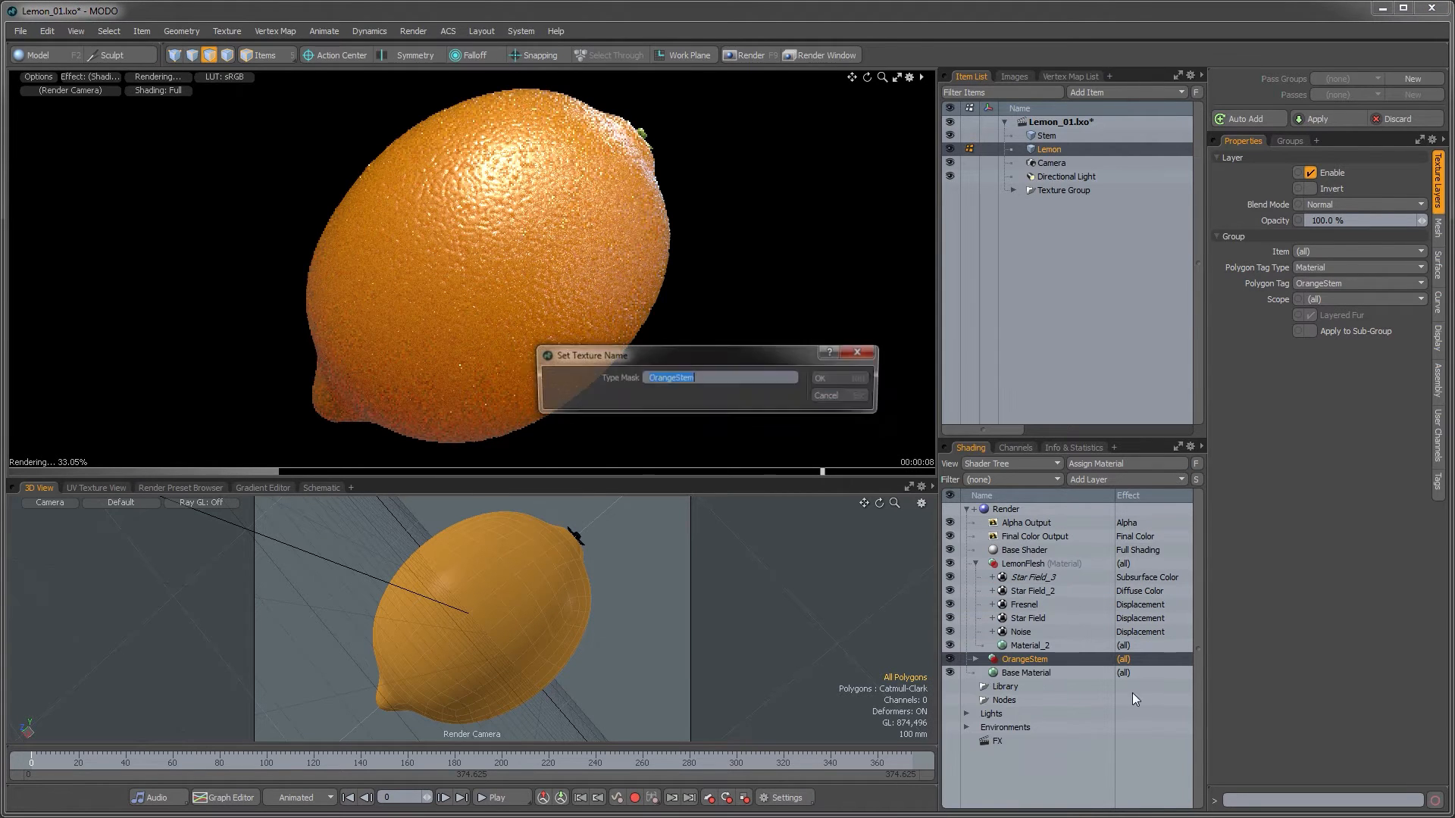
{"action": "type", "text": "Lemo"}
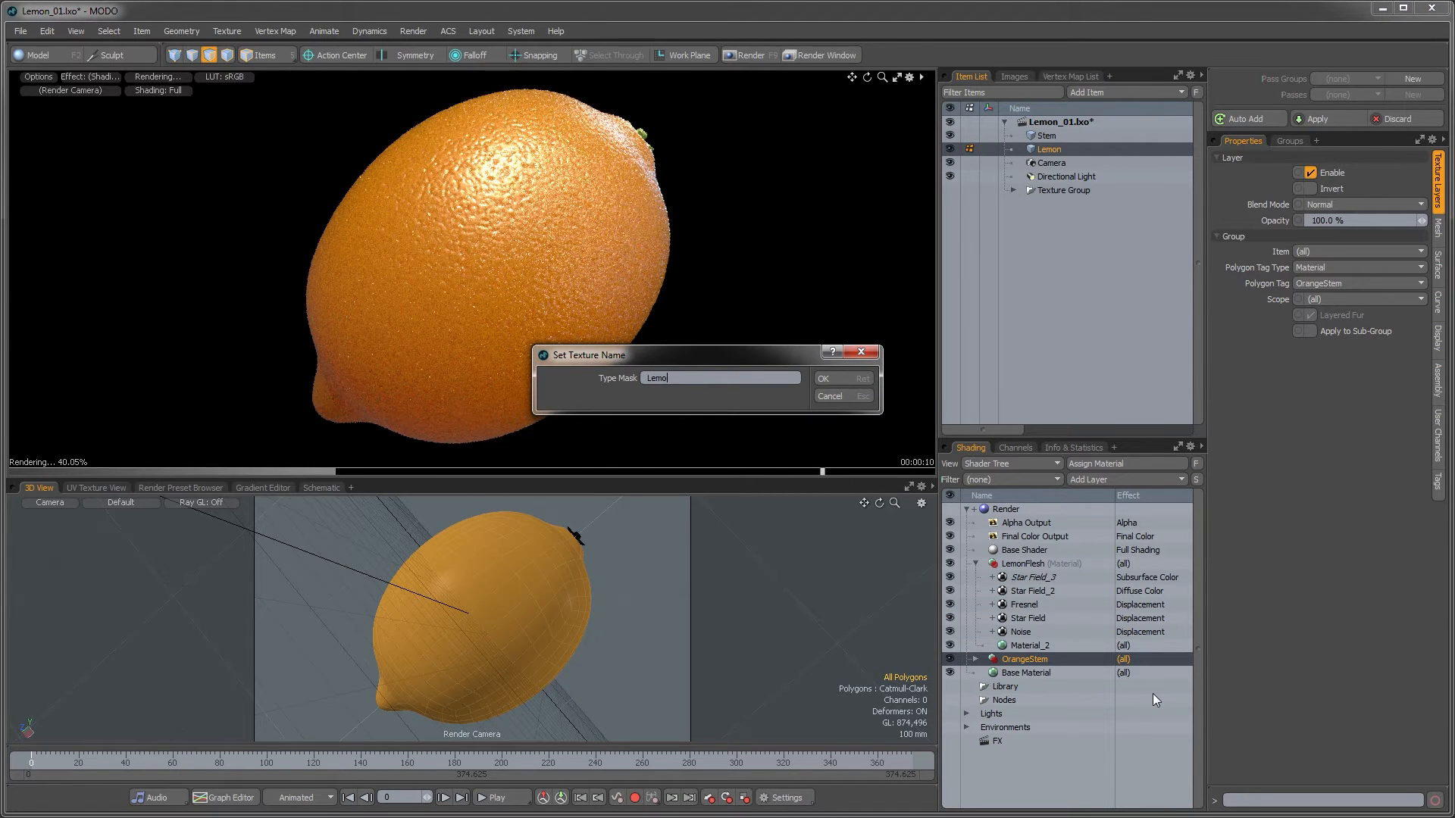
{"action": "key", "text": "Return"}
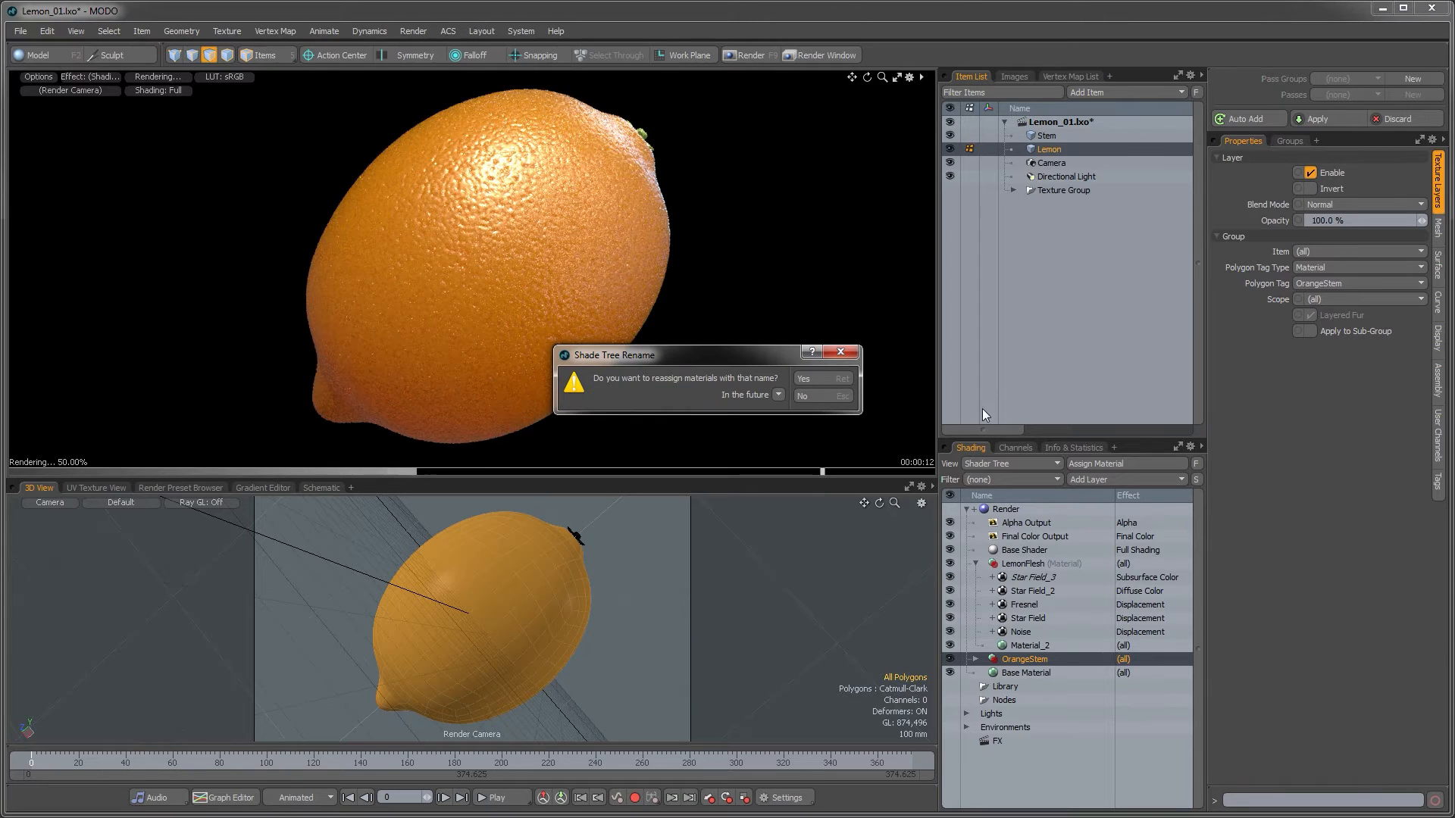
{"action": "left_click", "coordinate": [808, 377]}
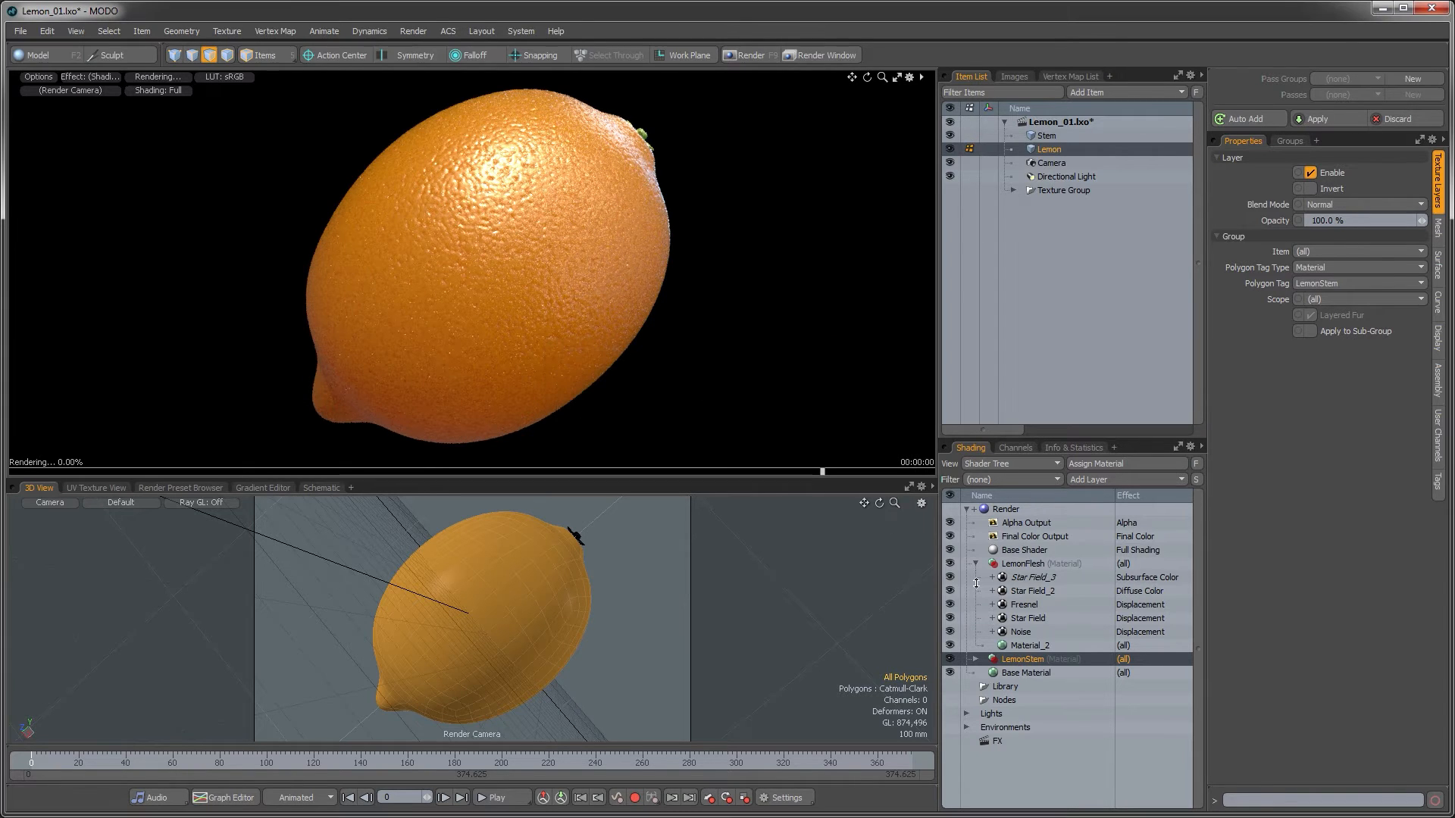
Set the size of LemonFlesh's Noise displacement texture to 100 mm in X, Y and Z.
{"action": "left_click", "coordinate": [1015, 631]}
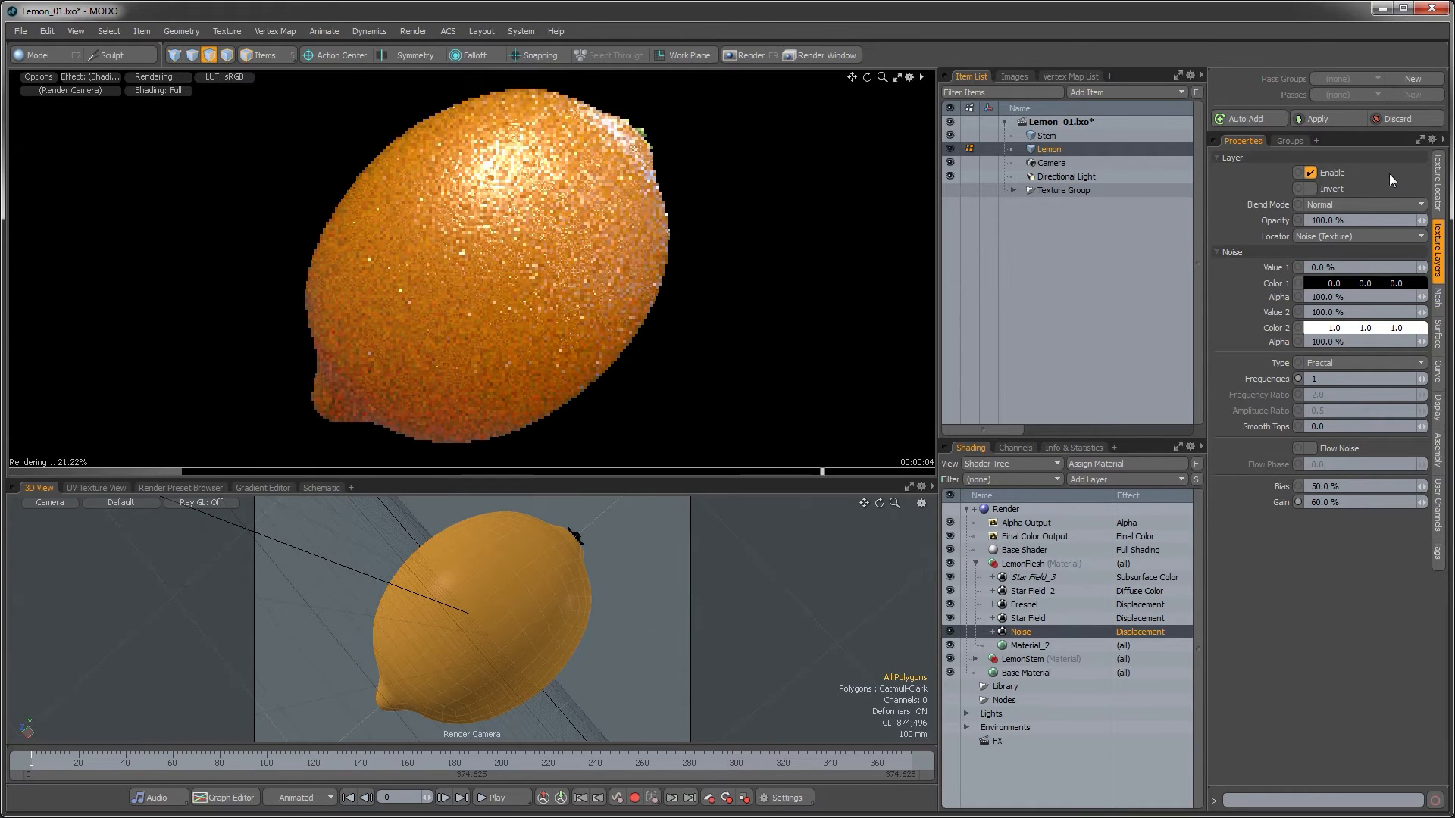
{"action": "left_click", "coordinate": [1440, 189]}
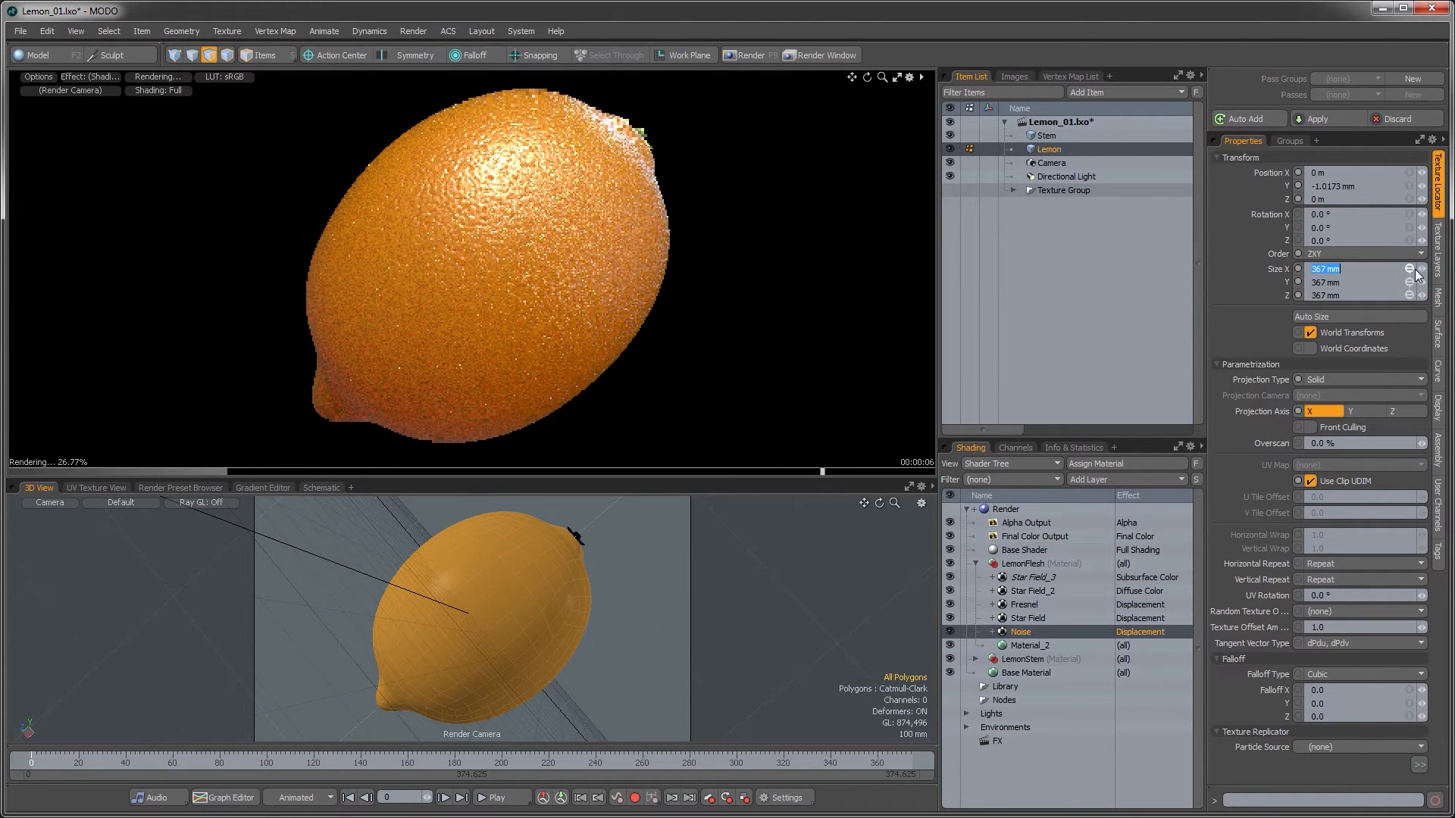
{"action": "type", "text": "100 "}
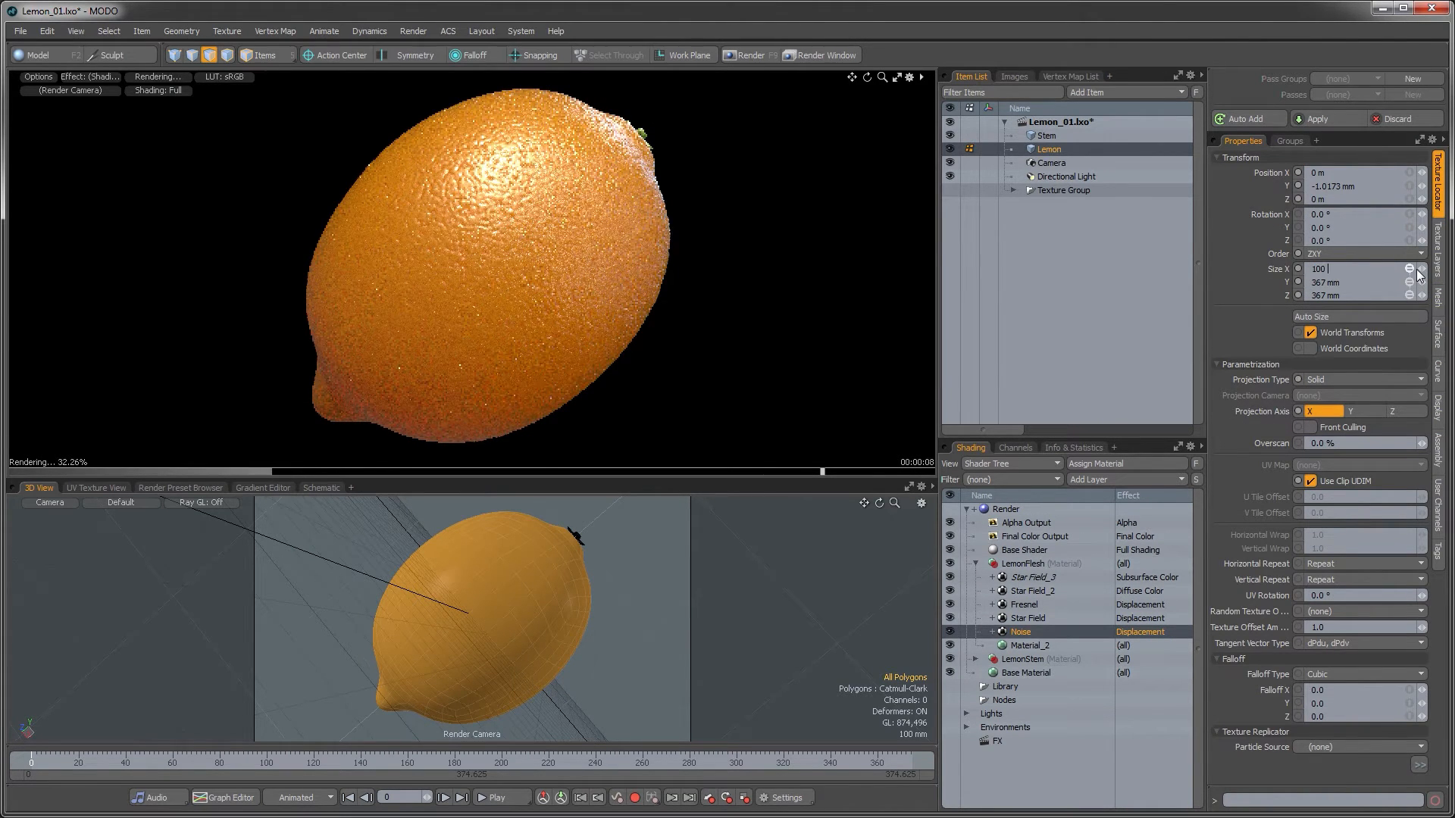
{"action": "type", "text": "mm"}
{"action": "key", "text": "Return"}
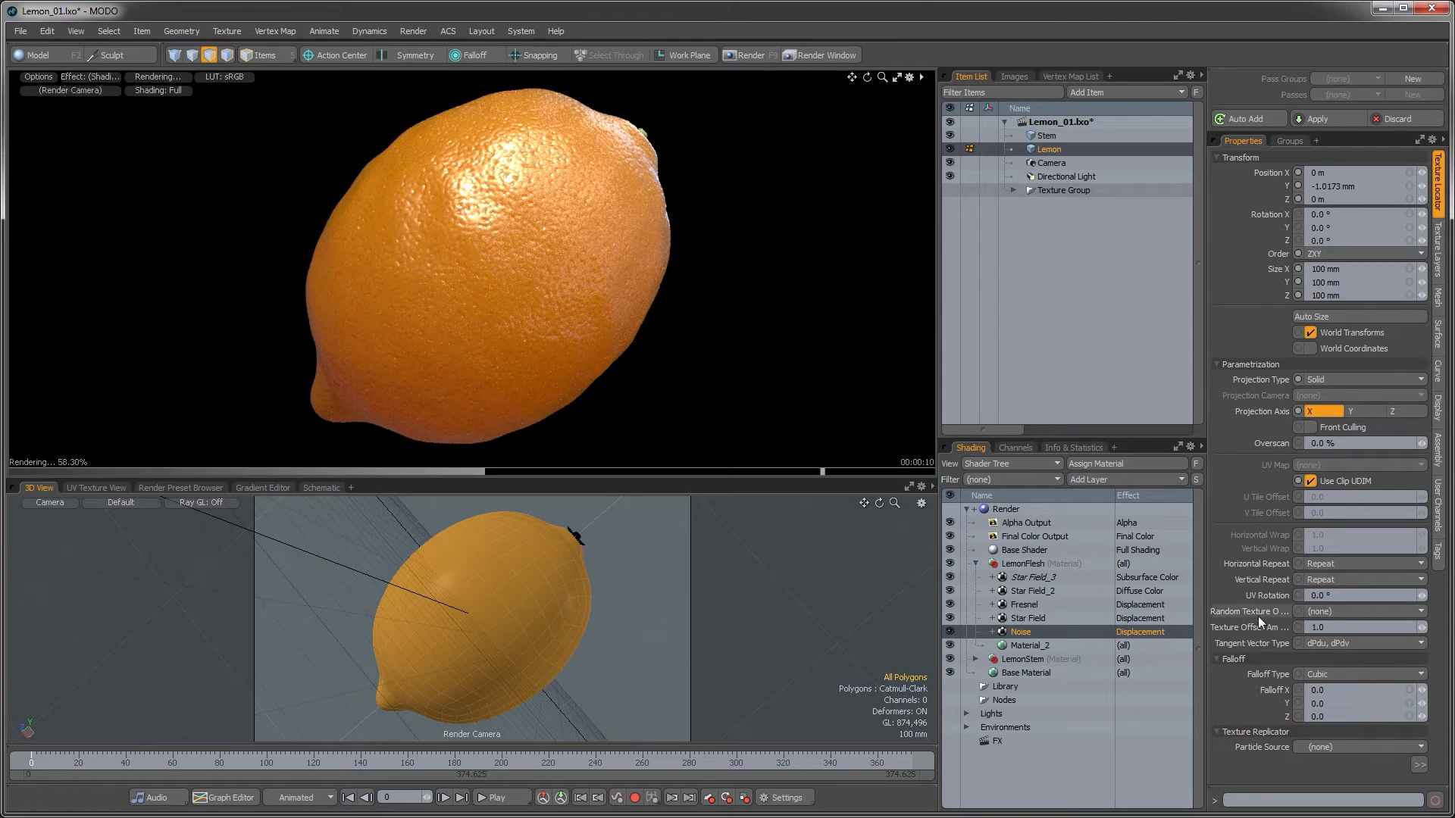
Set the opacity of the Noise displacement layer to 80%.
{"action": "left_click", "coordinate": [1439, 269]}
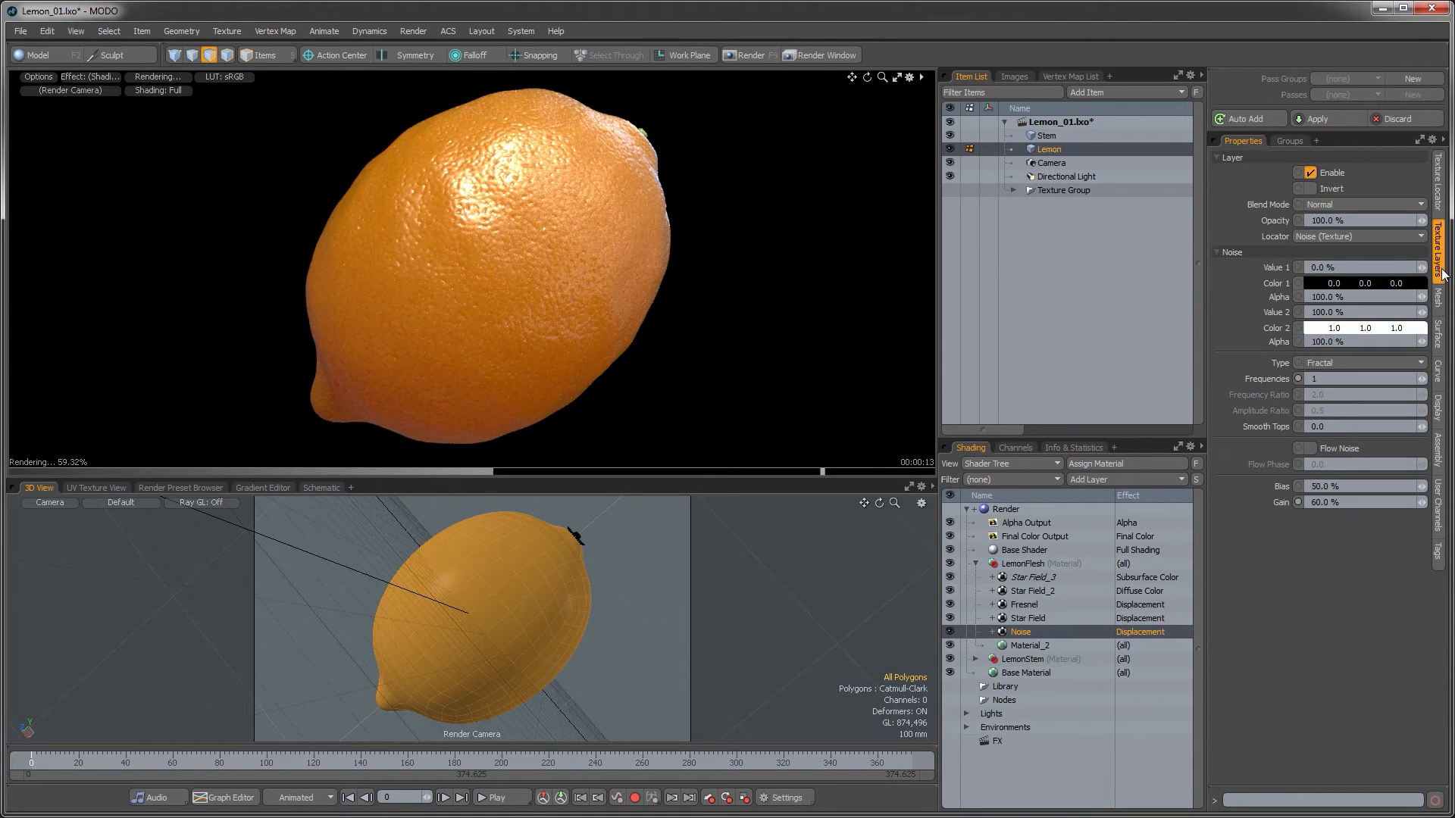
{"action": "left_click", "coordinate": [1352, 220]}
{"action": "type", "text": "80"}
{"action": "key", "text": "Return"}
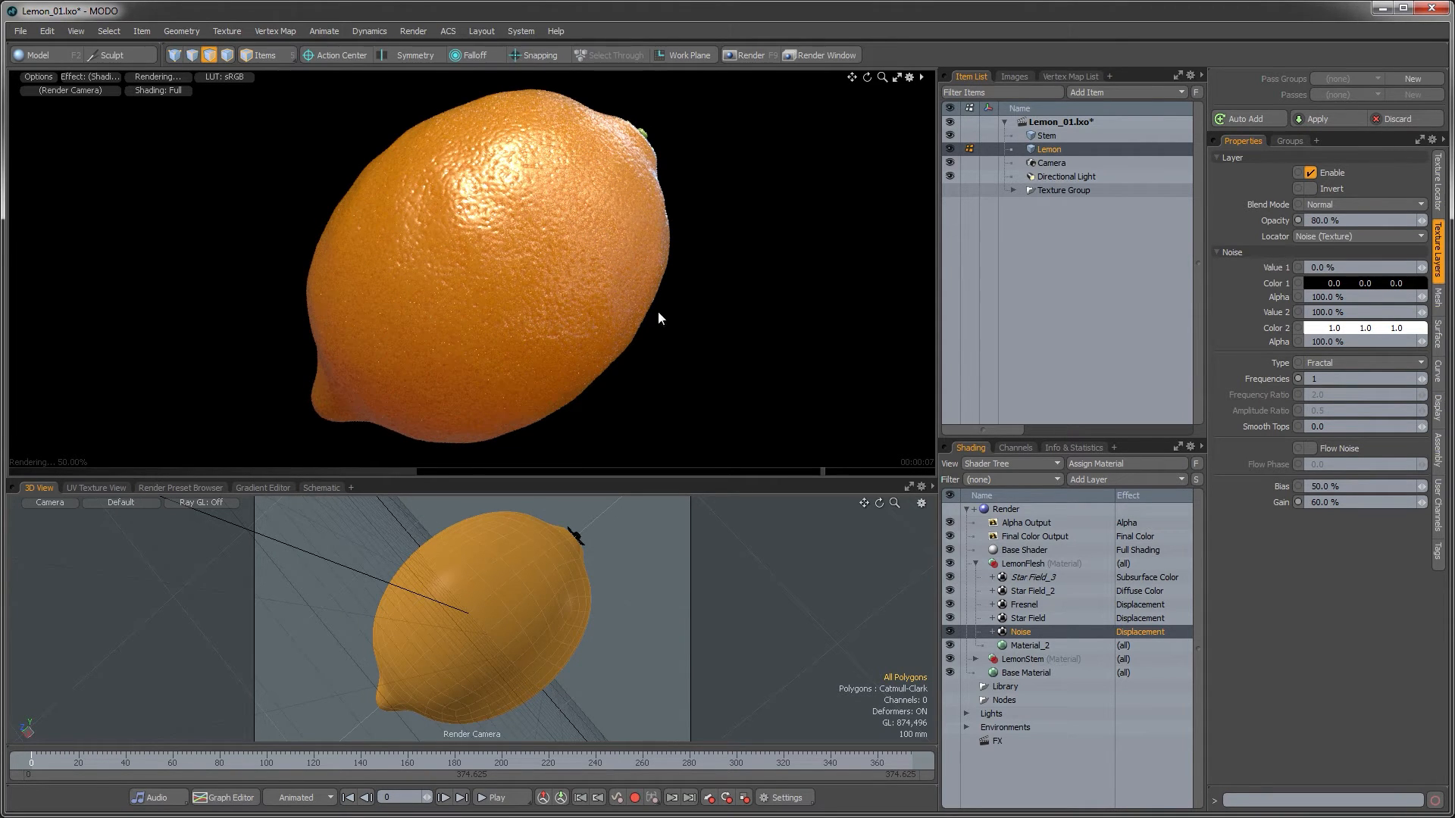
Set Material_2's diffuse color to yellow (0.78, 0.6, 0.0) and its specular color to pale yellow (1.0, 0.82, 0.34).
{"action": "left_click", "coordinate": [1026, 647]}
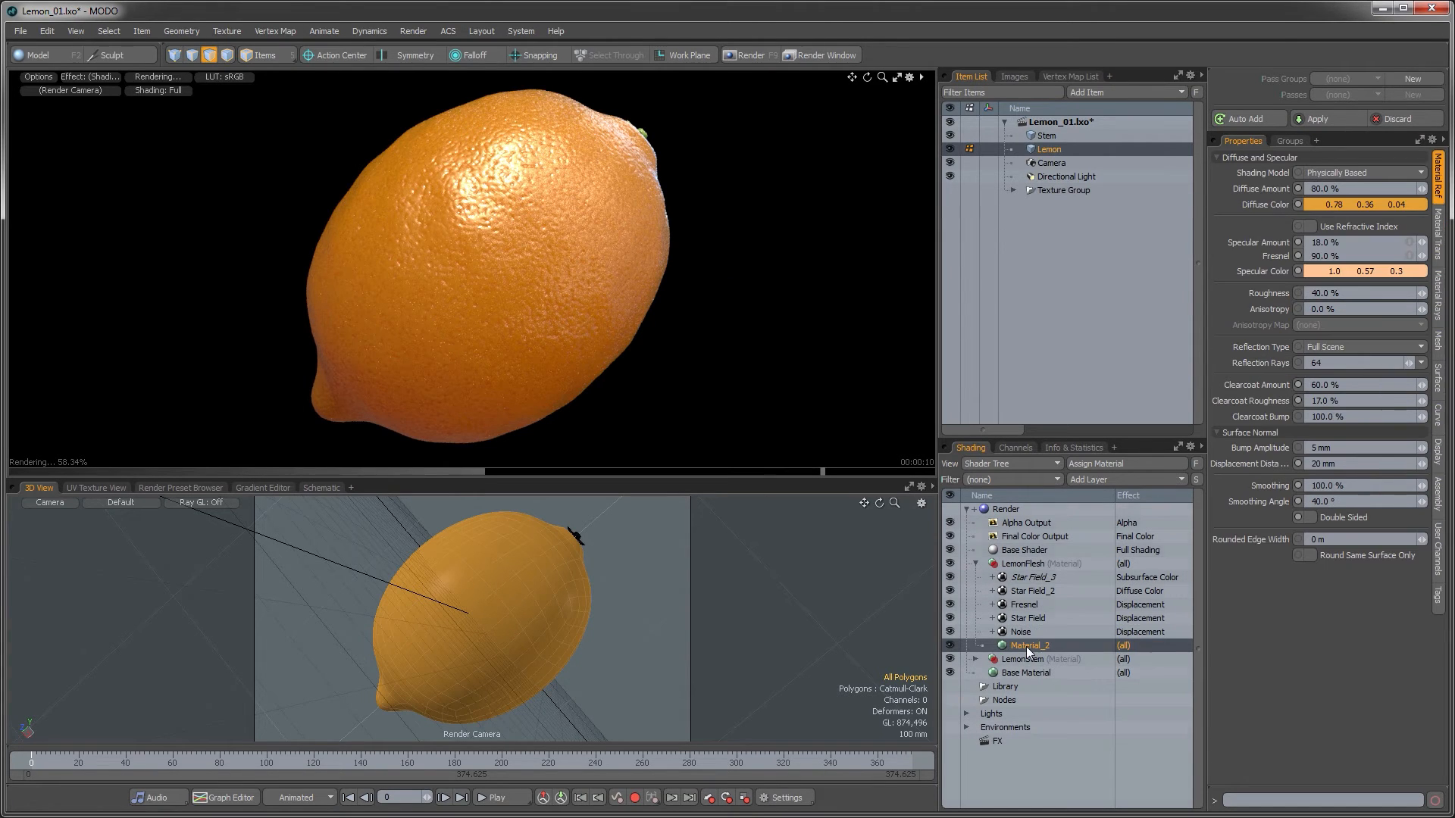
{"action": "left_click", "coordinate": [1306, 206]}
{"action": "left_click_drag", "start_coordinate": [1017, 71], "coordinate": [1002, 42]}
{"action": "left_click", "coordinate": [1311, 599]}
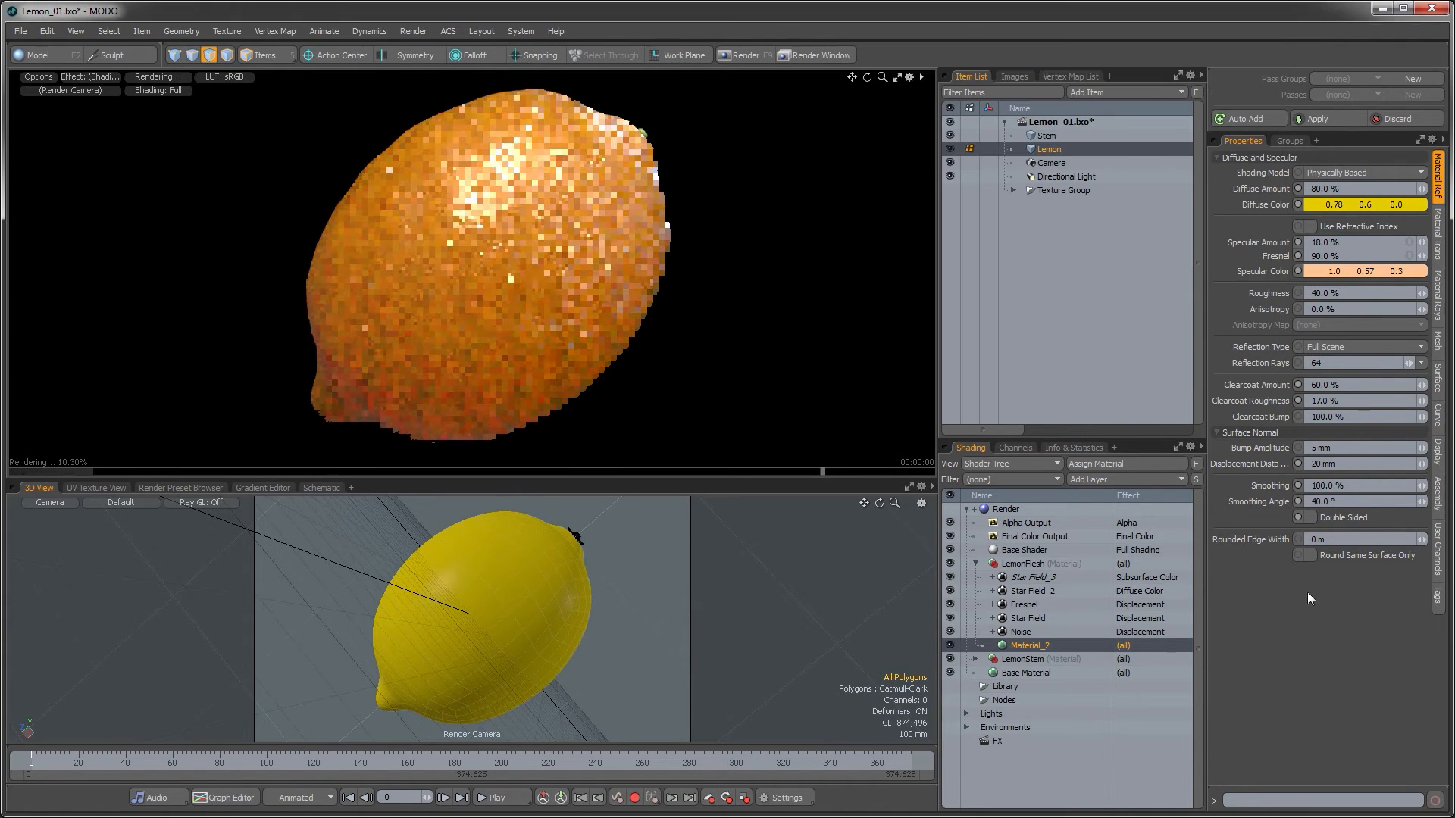
{"action": "left_click", "coordinate": [1378, 272]}
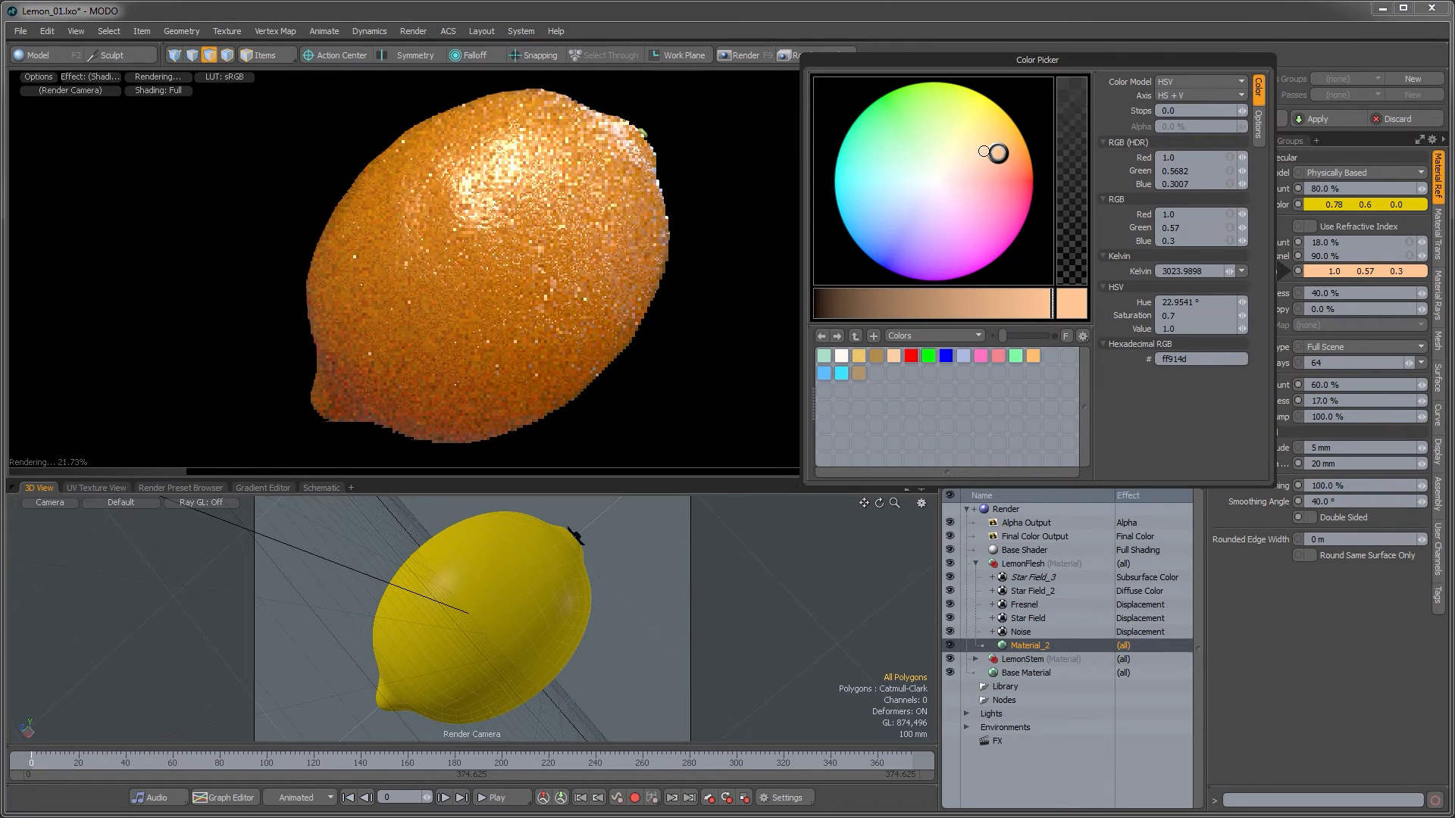
{"action": "left_click_drag", "start_coordinate": [983, 151], "coordinate": [978, 134]}
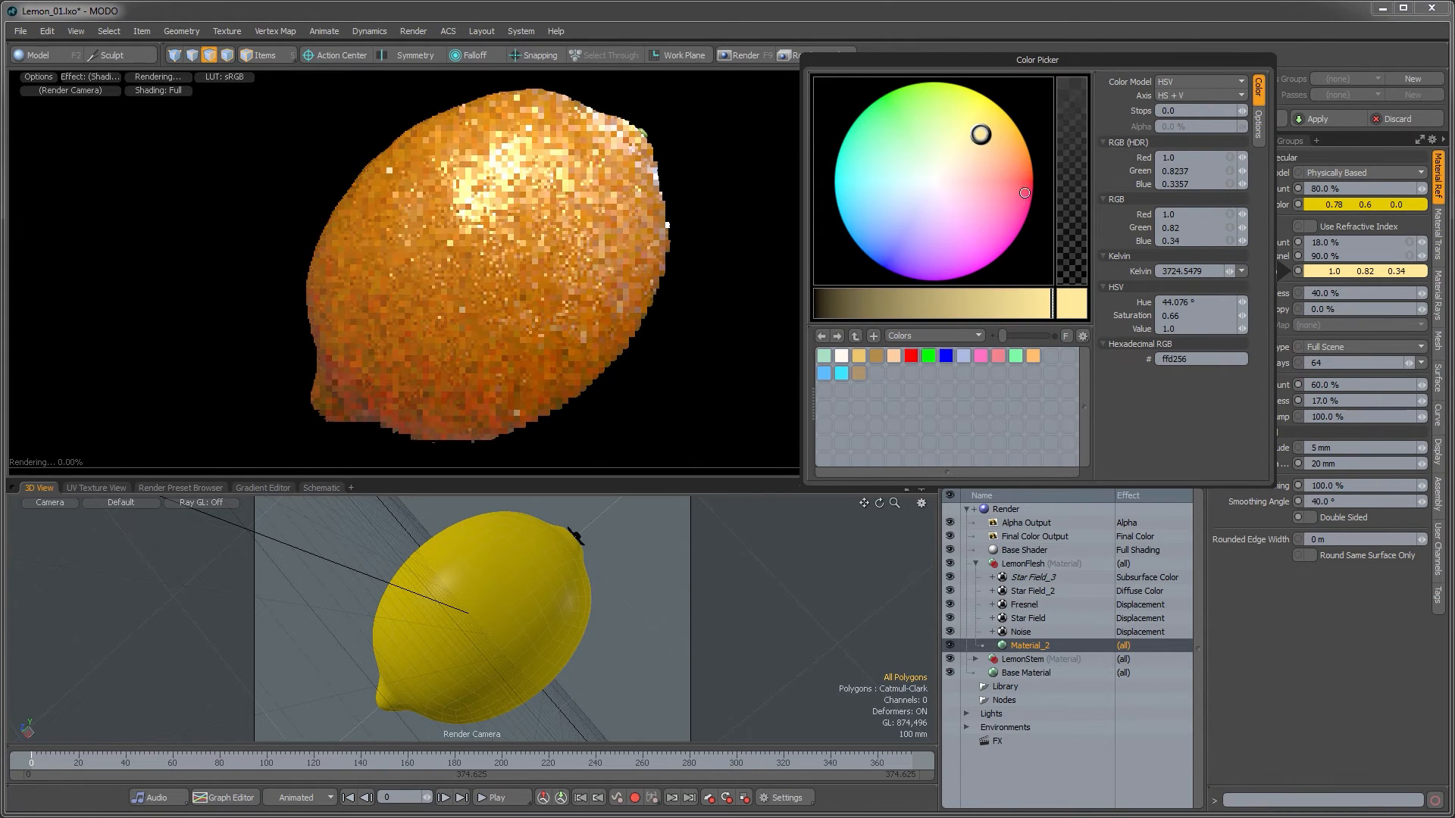
Set Material_2's subsurface color to yellow (0.97, 0.8, 0.05).
{"action": "left_click", "coordinate": [1437, 235]}
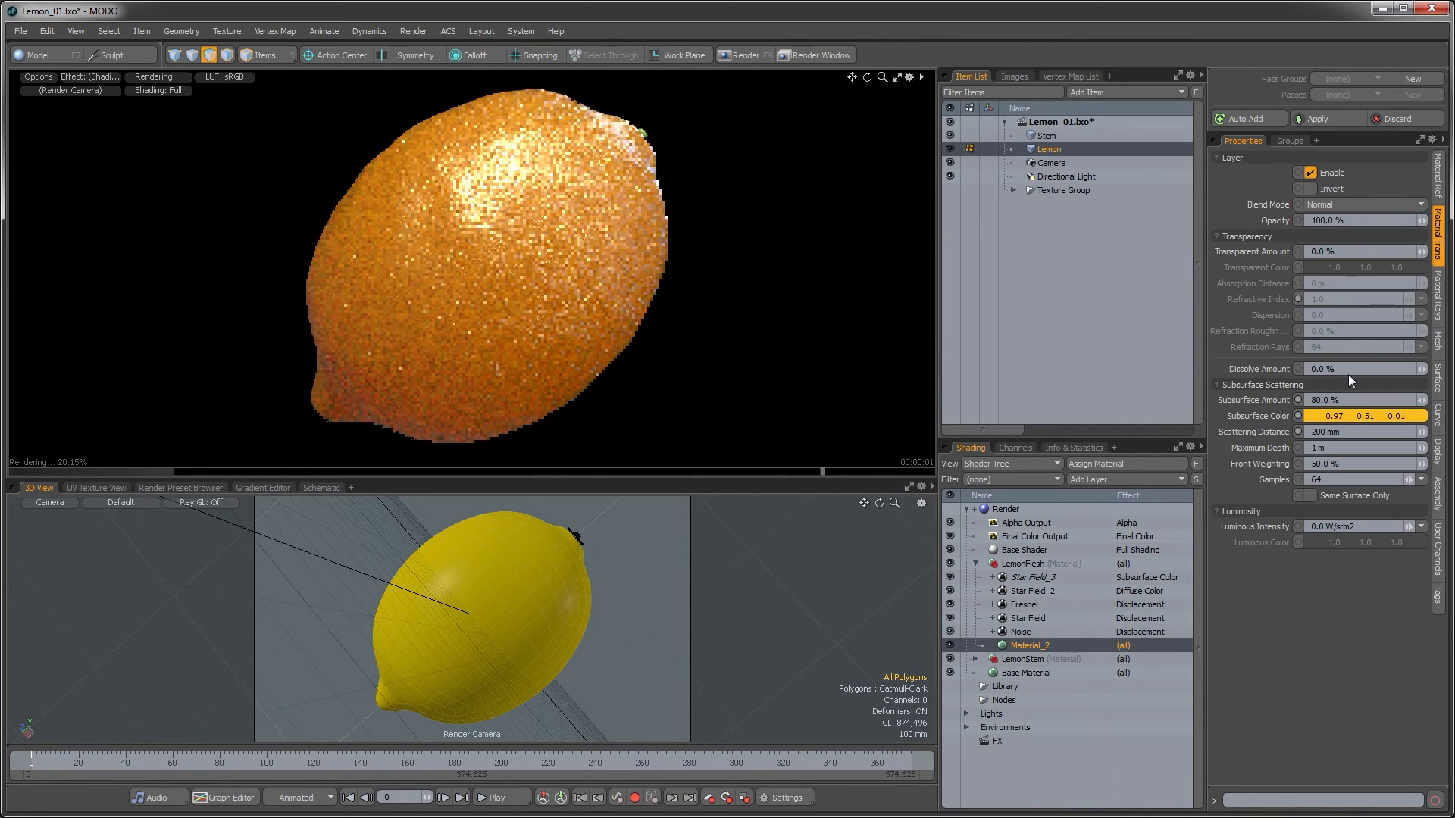
{"action": "left_click", "coordinate": [1351, 415]}
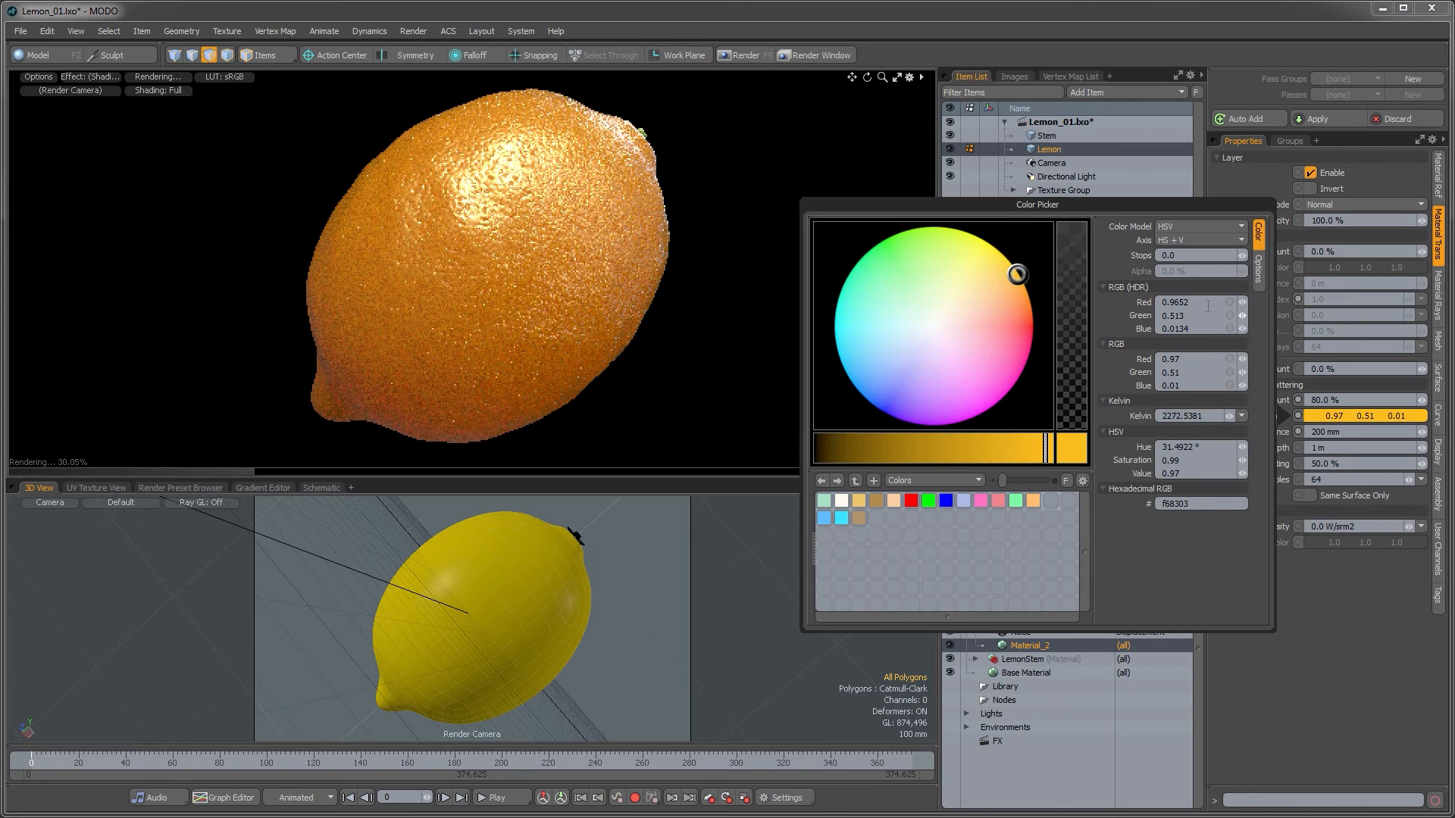
{"action": "left_click_drag", "start_coordinate": [1017, 275], "coordinate": [996, 254]}
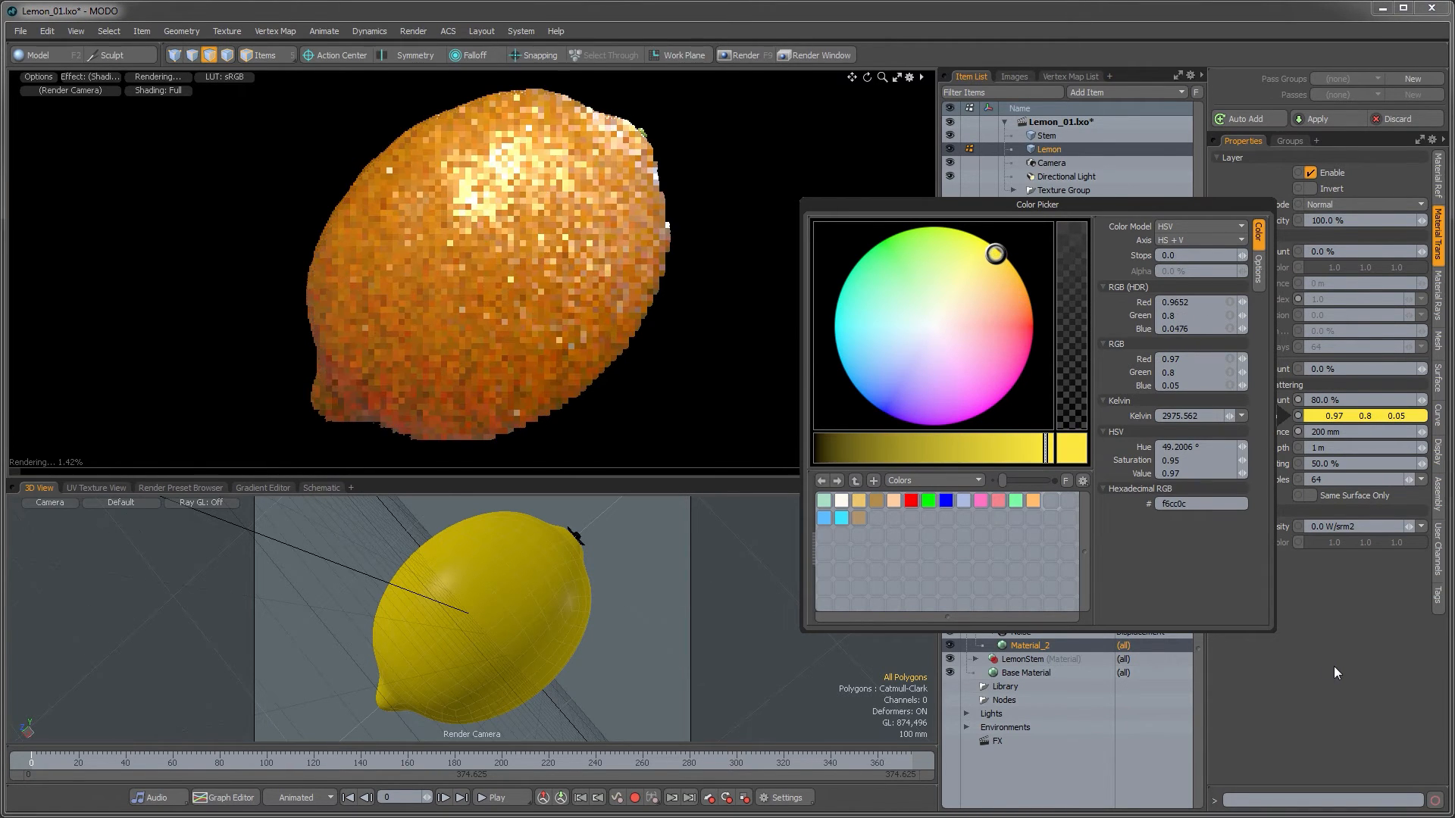
{"action": "left_click", "coordinate": [1334, 667]}
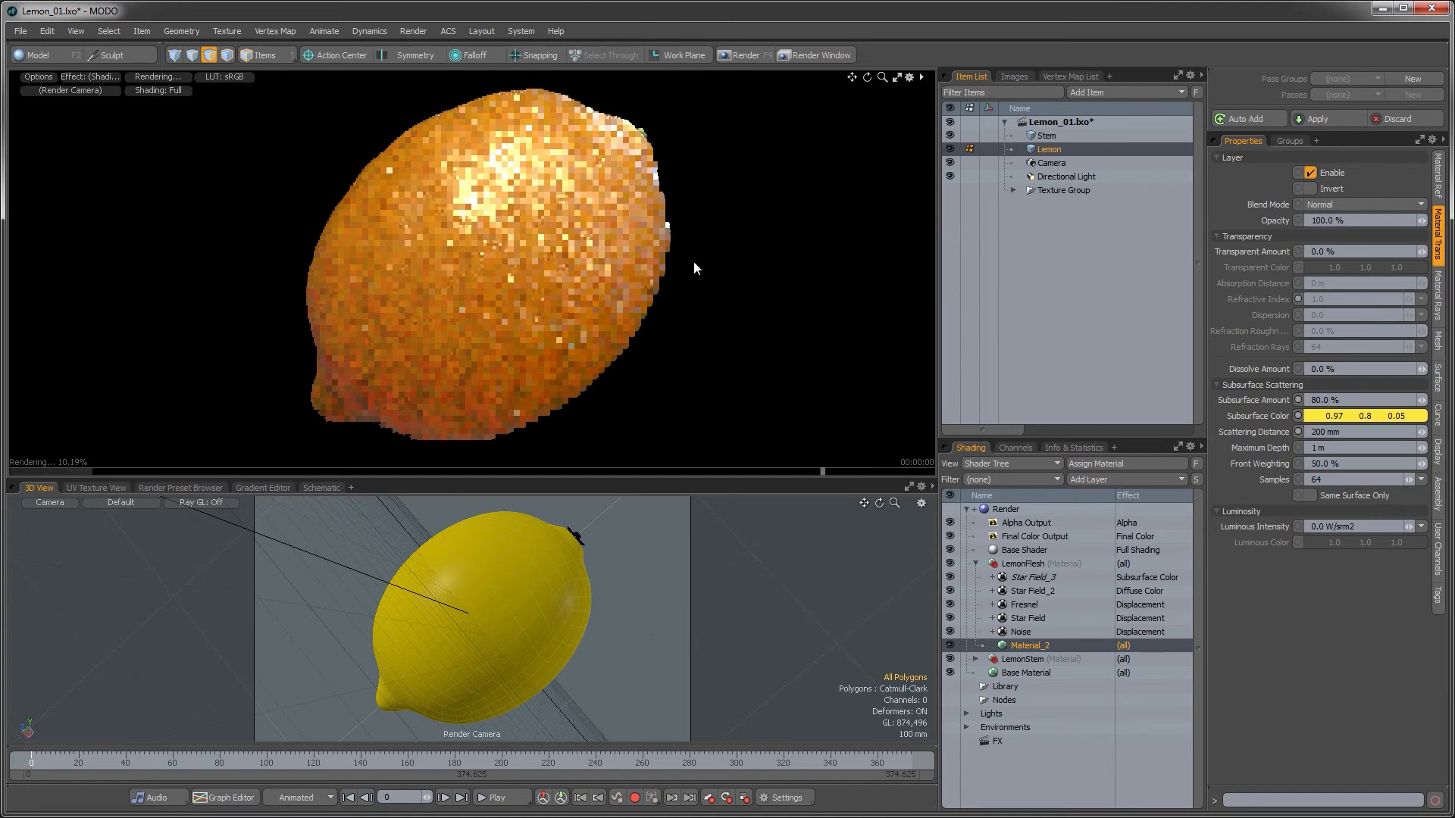
Set the foreground color of the Star Field_2 diffuse color texture to golden yellow (1.0, 0.73, 0.0).
{"action": "left_click", "coordinate": [1027, 591]}
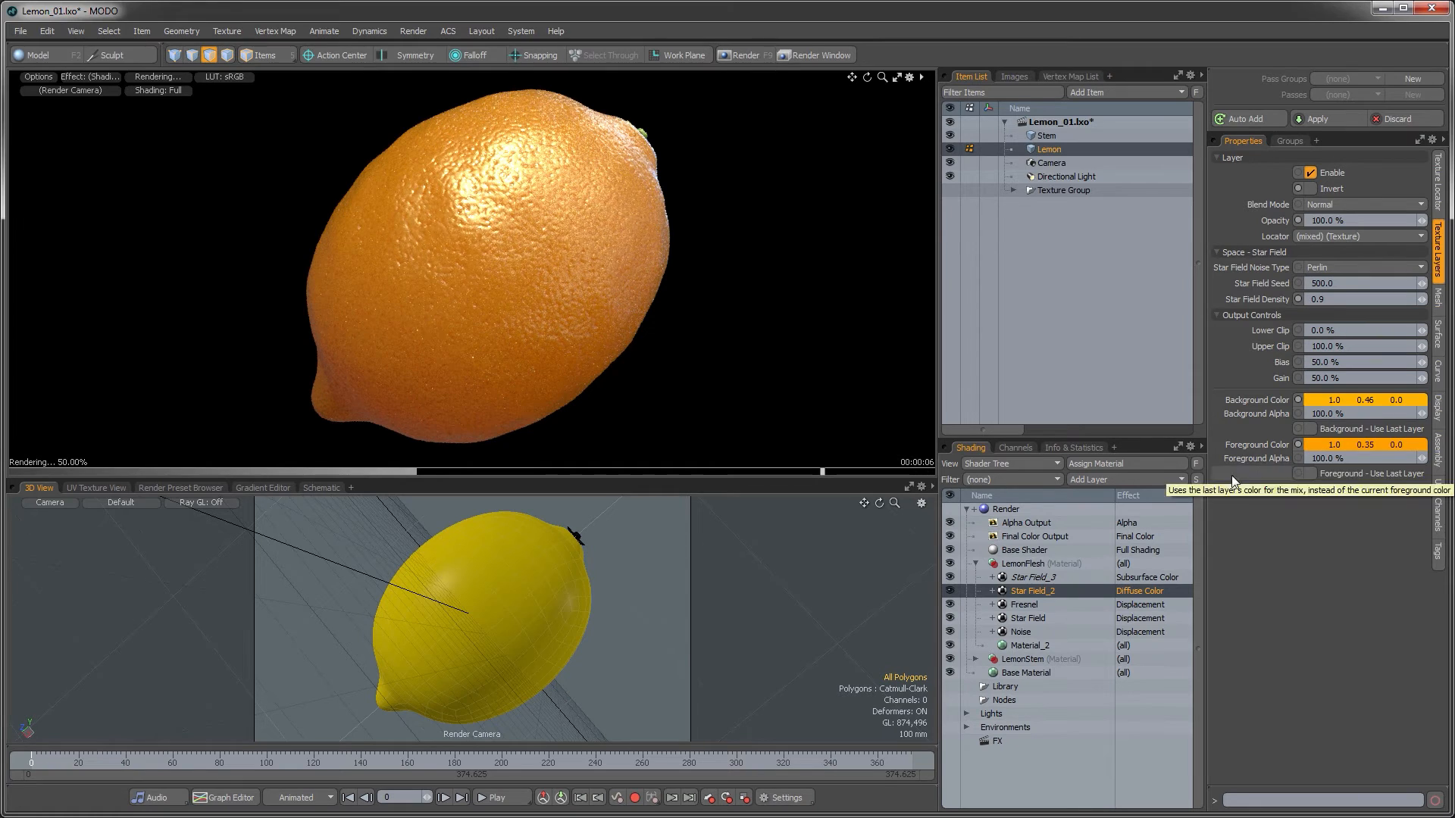
{"action": "double_click", "coordinate": [1326, 447]}
{"action": "left_click_drag", "start_coordinate": [1028, 317], "coordinate": [1007, 288]}
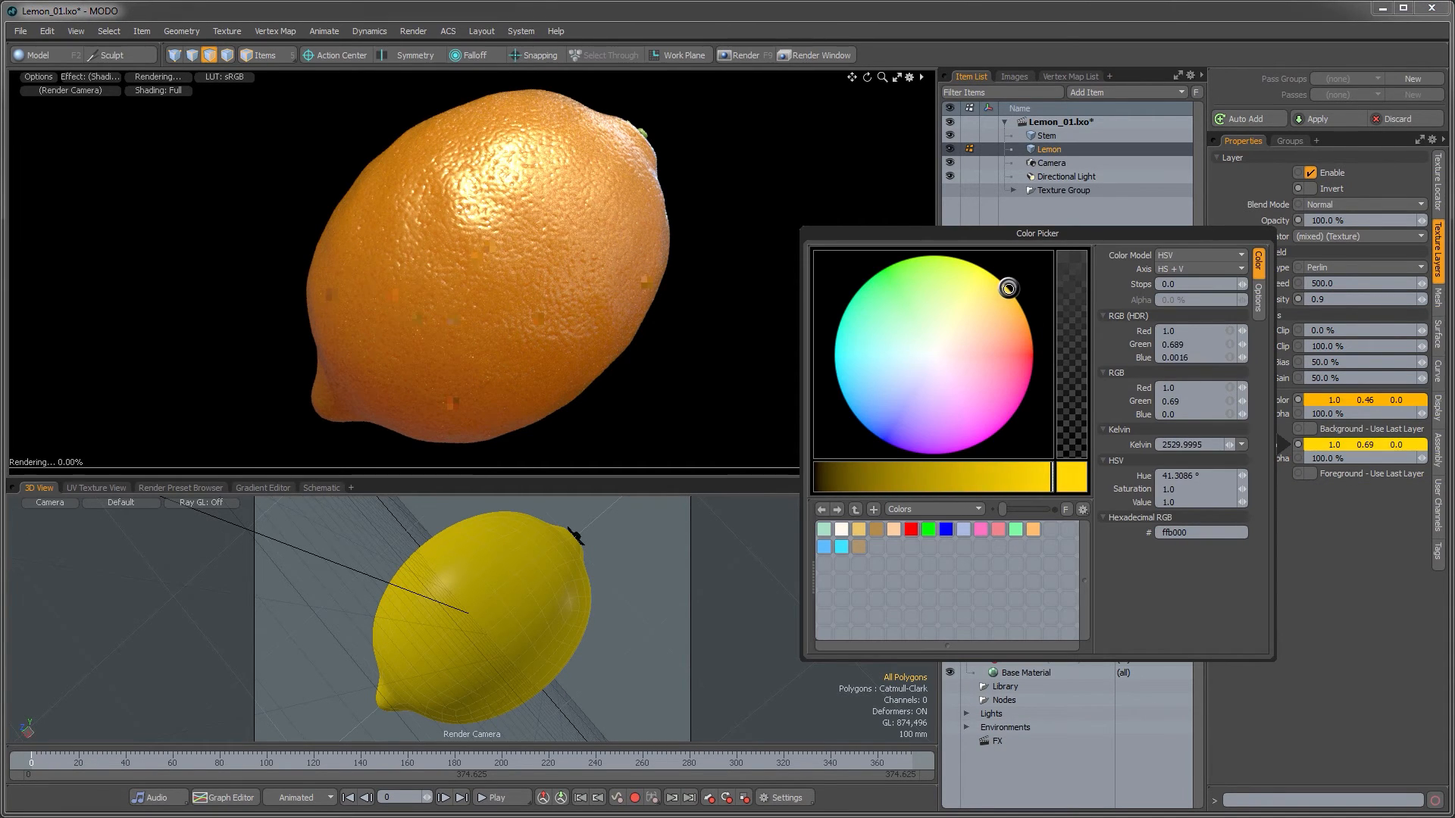
{"action": "key", "text": "ctrl+z"}
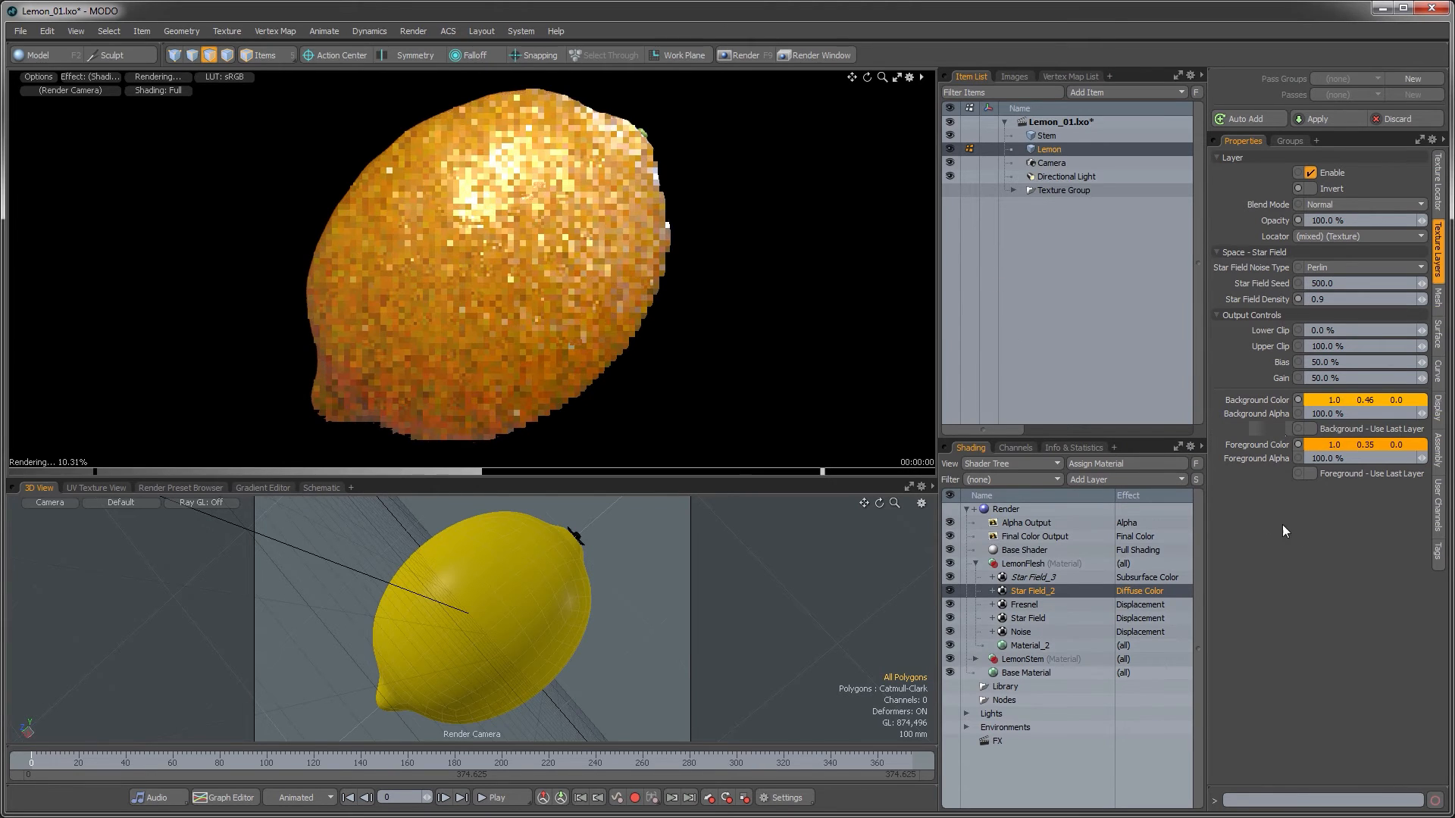
{"action": "key", "text": "ctrl+shift+z"}
Set the background color of the Star Field_2 texture to yellow (1.0, 0.86, 0.0).
{"action": "double_click", "coordinate": [1321, 399]}
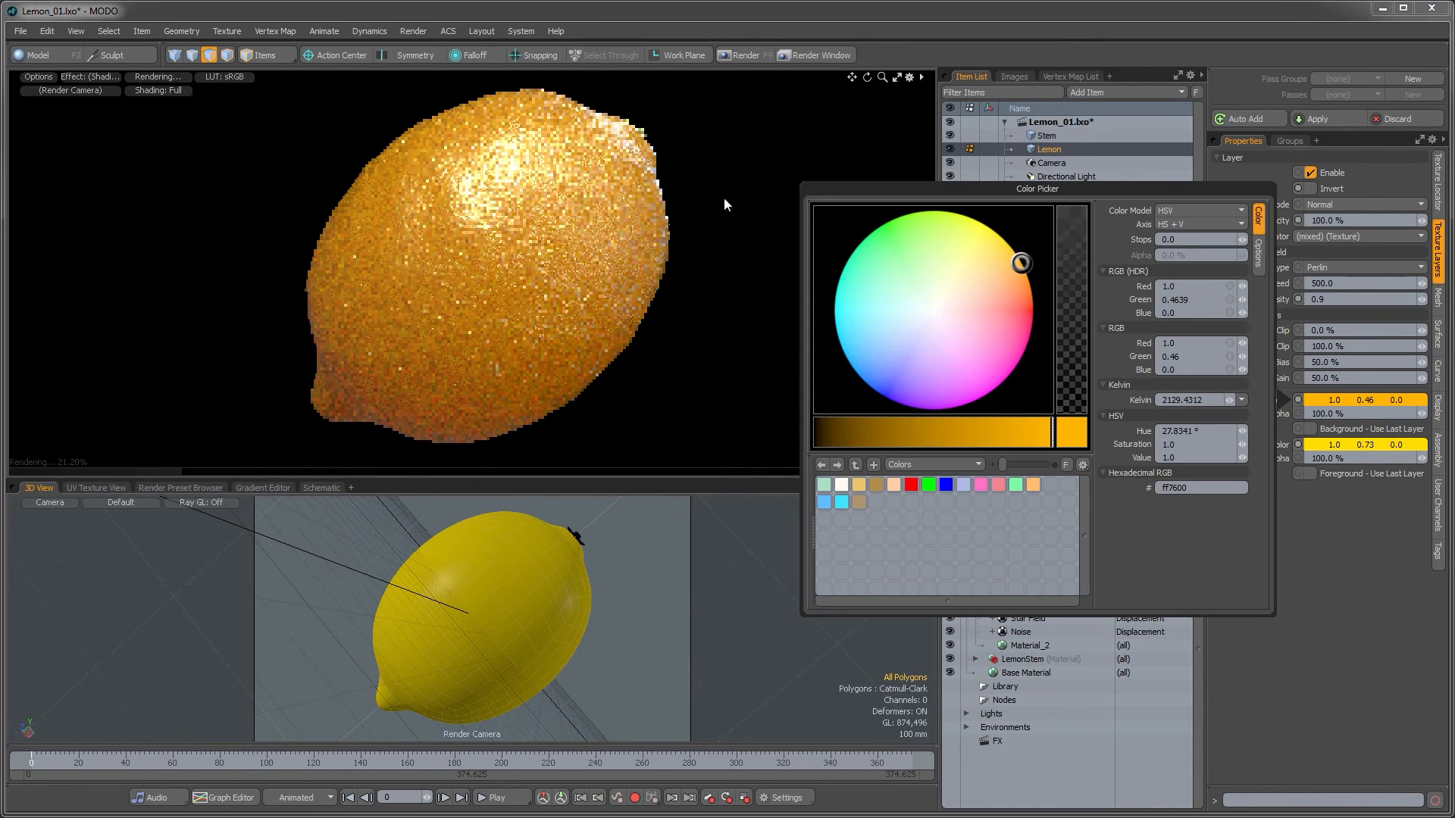
{"action": "left_click_drag", "start_coordinate": [1021, 263], "coordinate": [986, 229]}
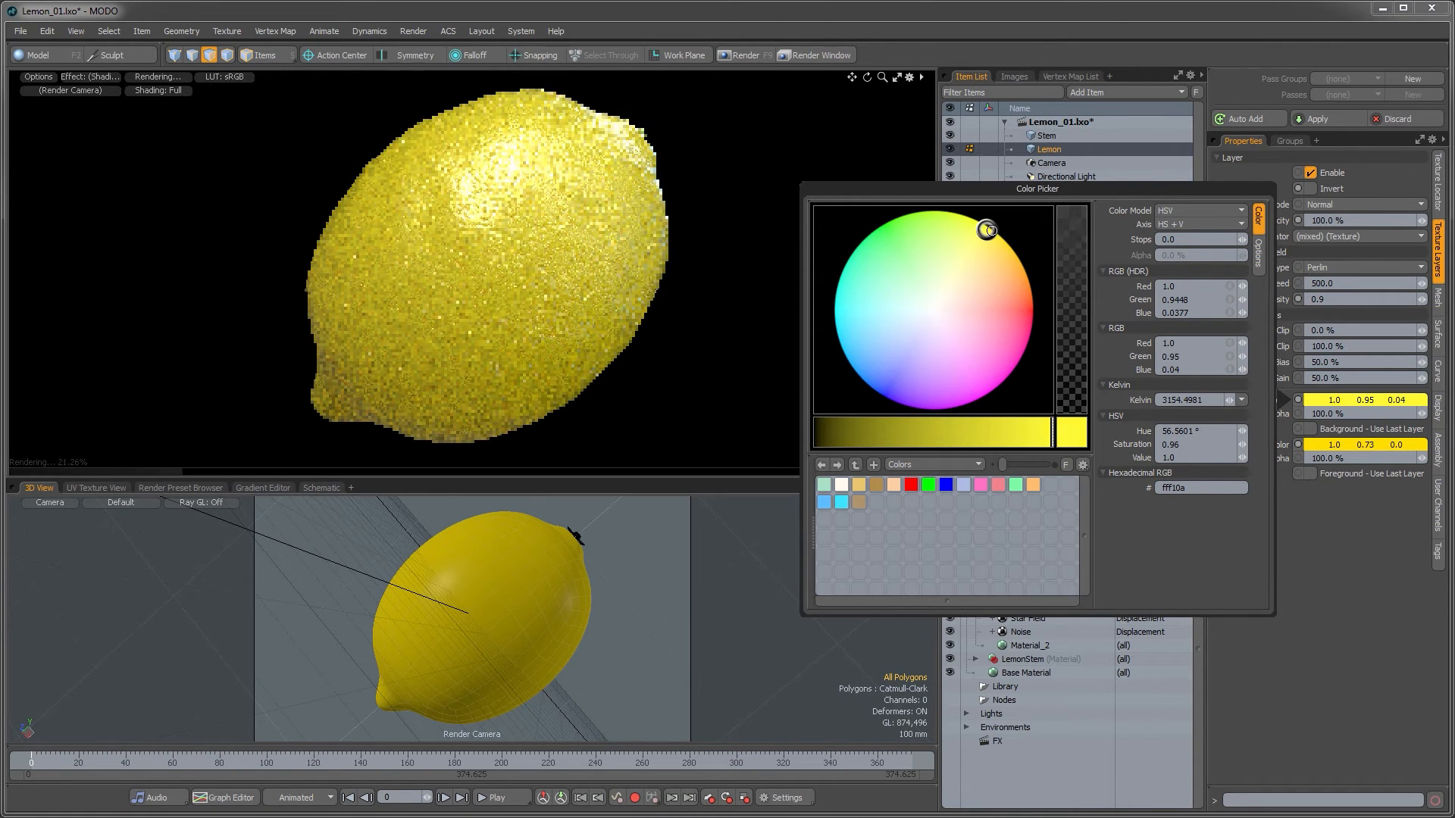
{"action": "left_click_drag", "start_coordinate": [988, 229], "coordinate": [995, 232]}
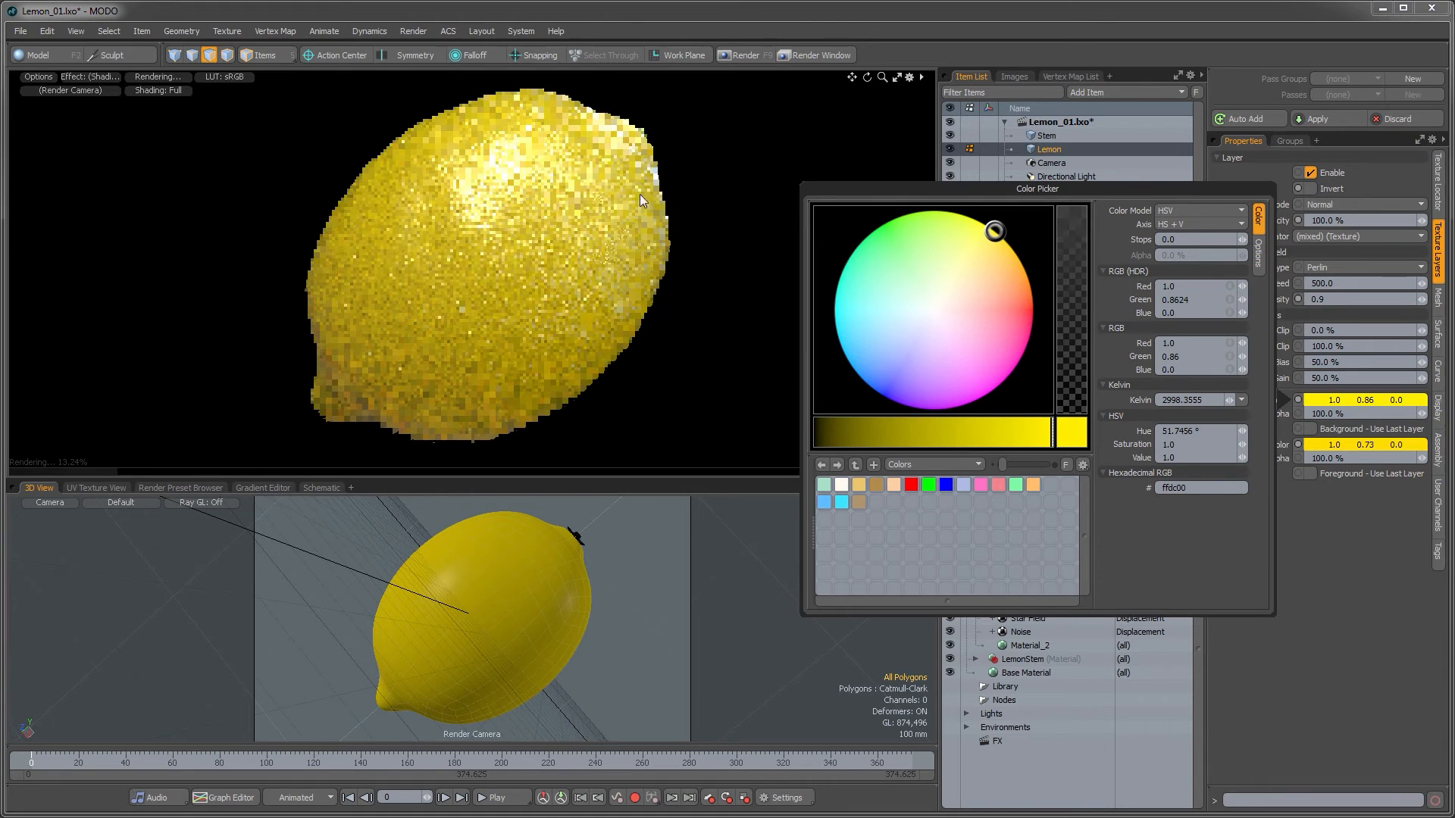
{"action": "left_click", "coordinate": [1272, 677]}
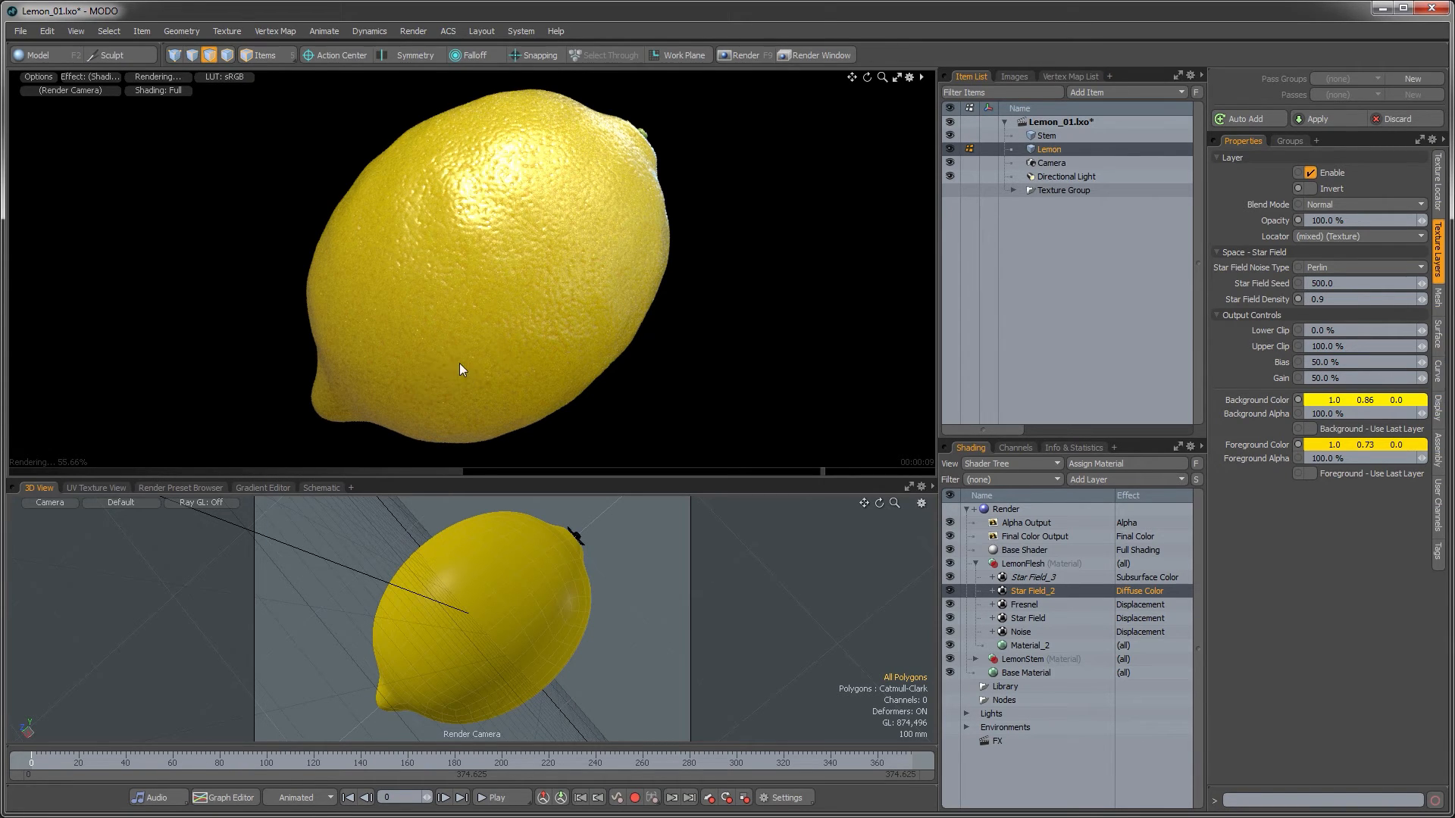
Adjust the foreground color of the Star Field_2 diffuse color texture to a softer yellow (0.92, 0.78, 0.1).
{"action": "left_click", "coordinate": [1332, 445]}
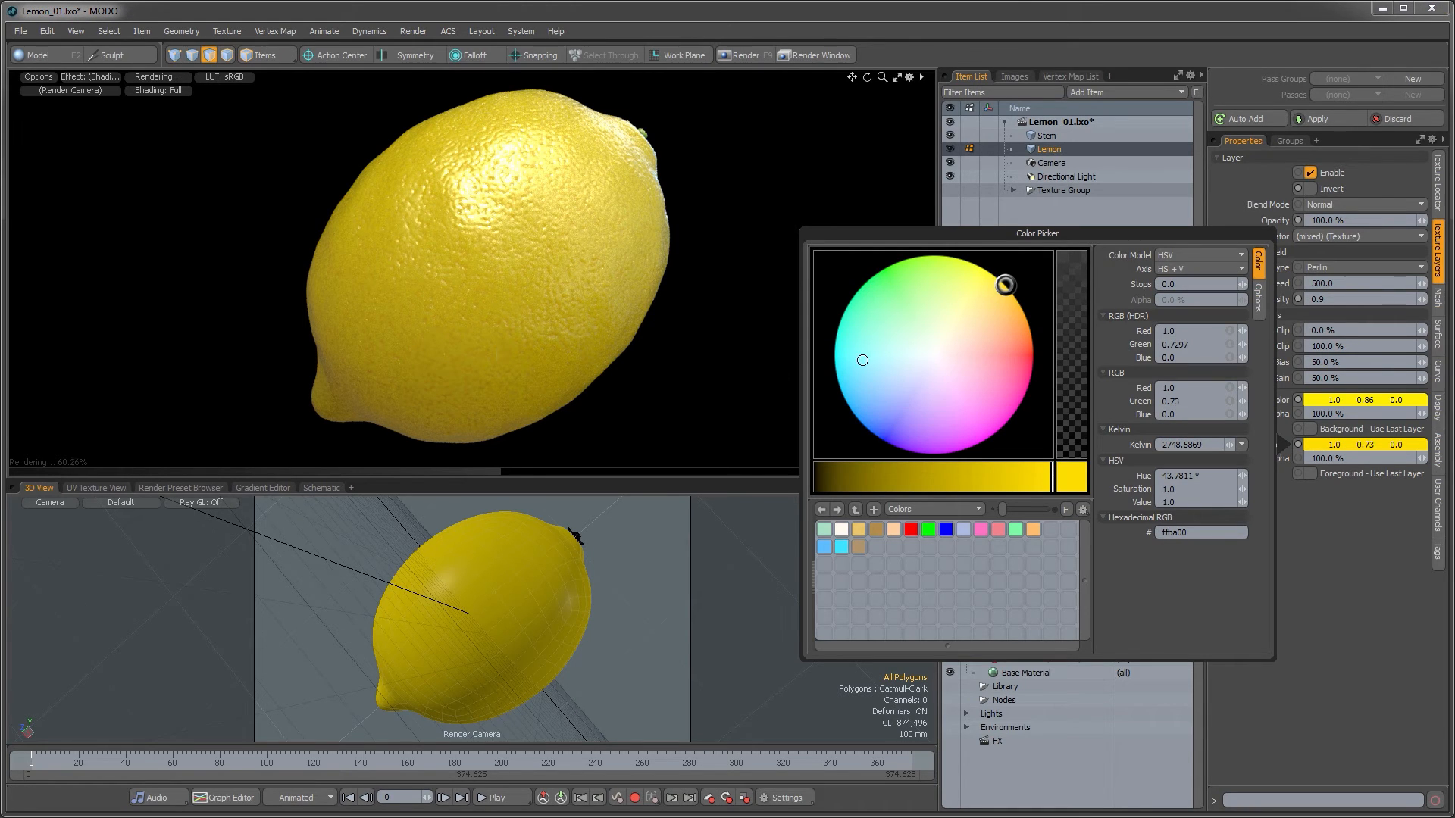
{"action": "left_click_drag", "start_coordinate": [1004, 285], "coordinate": [999, 277]}
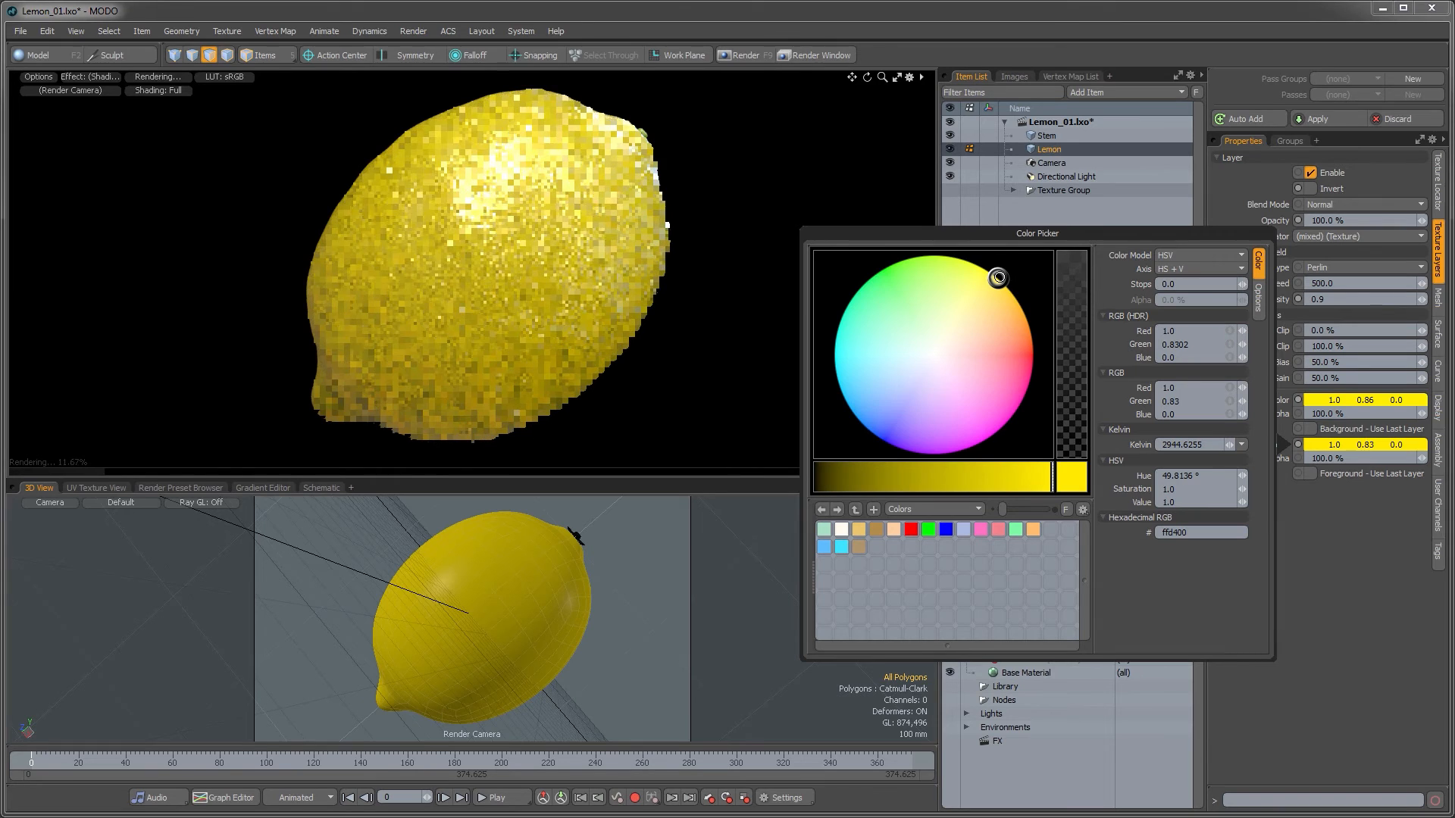
{"action": "left_click", "coordinate": [1314, 512]}
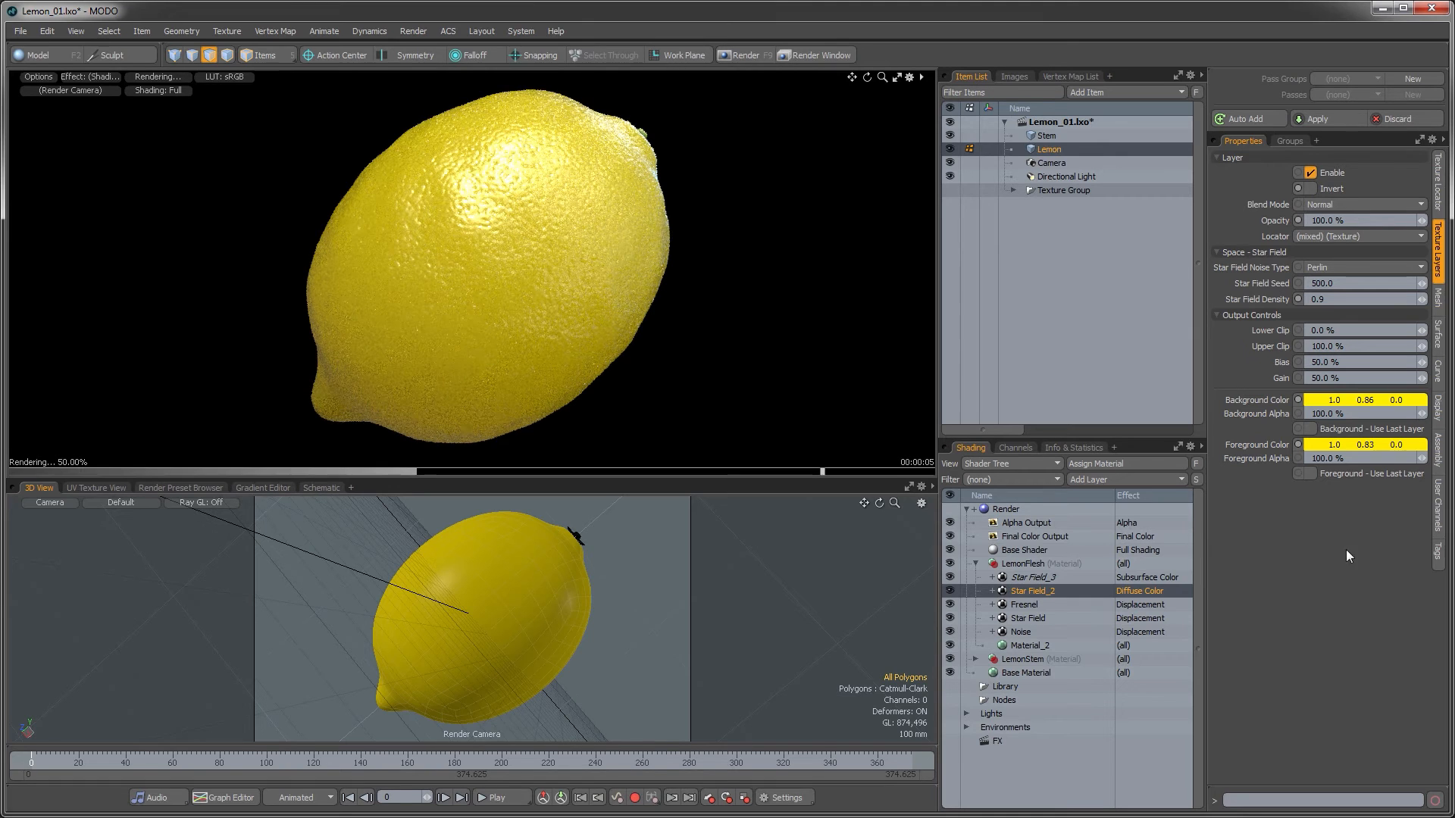
{"action": "left_click", "coordinate": [1316, 448]}
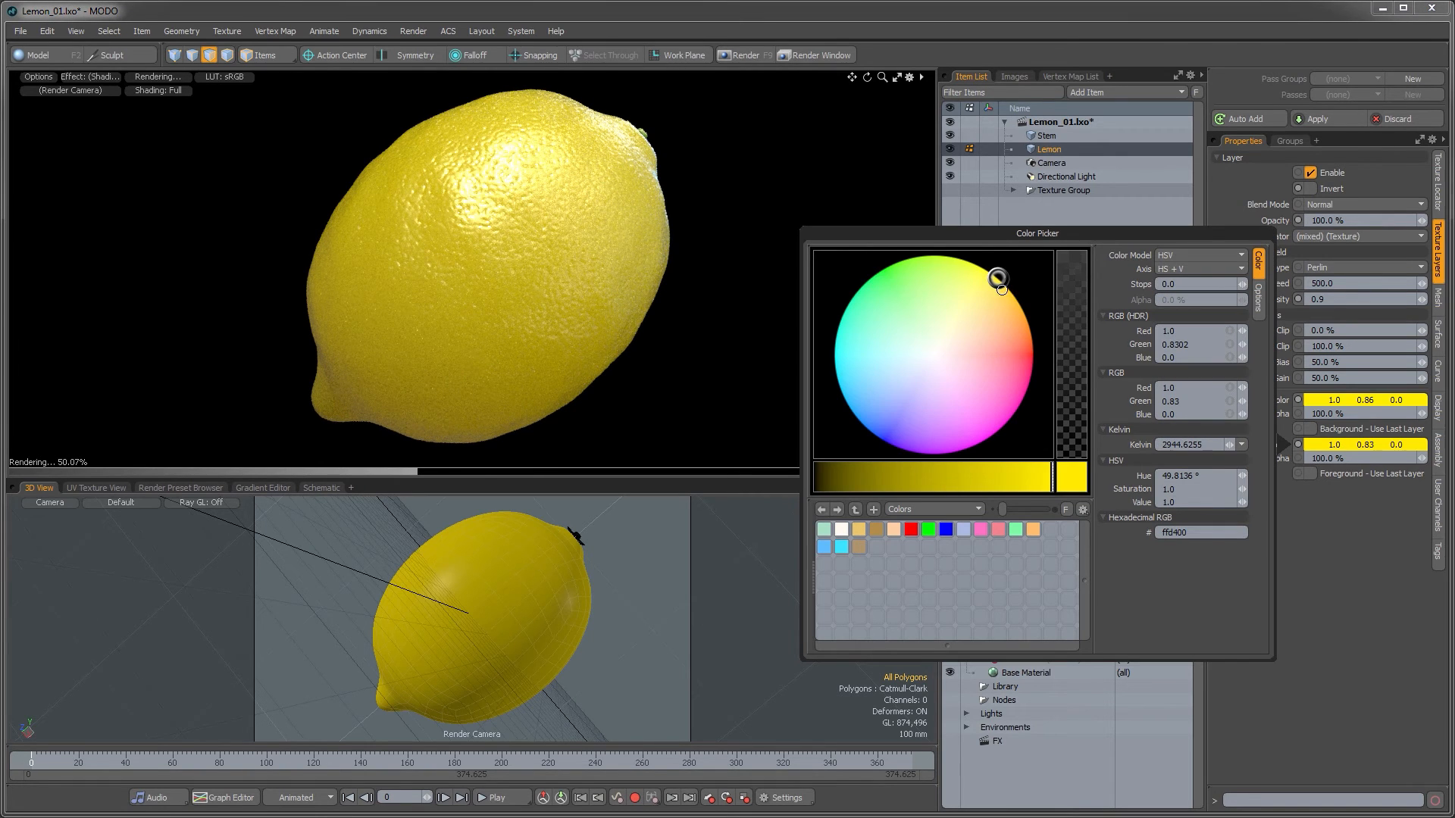
{"action": "left_click_drag", "start_coordinate": [997, 279], "coordinate": [990, 288]}
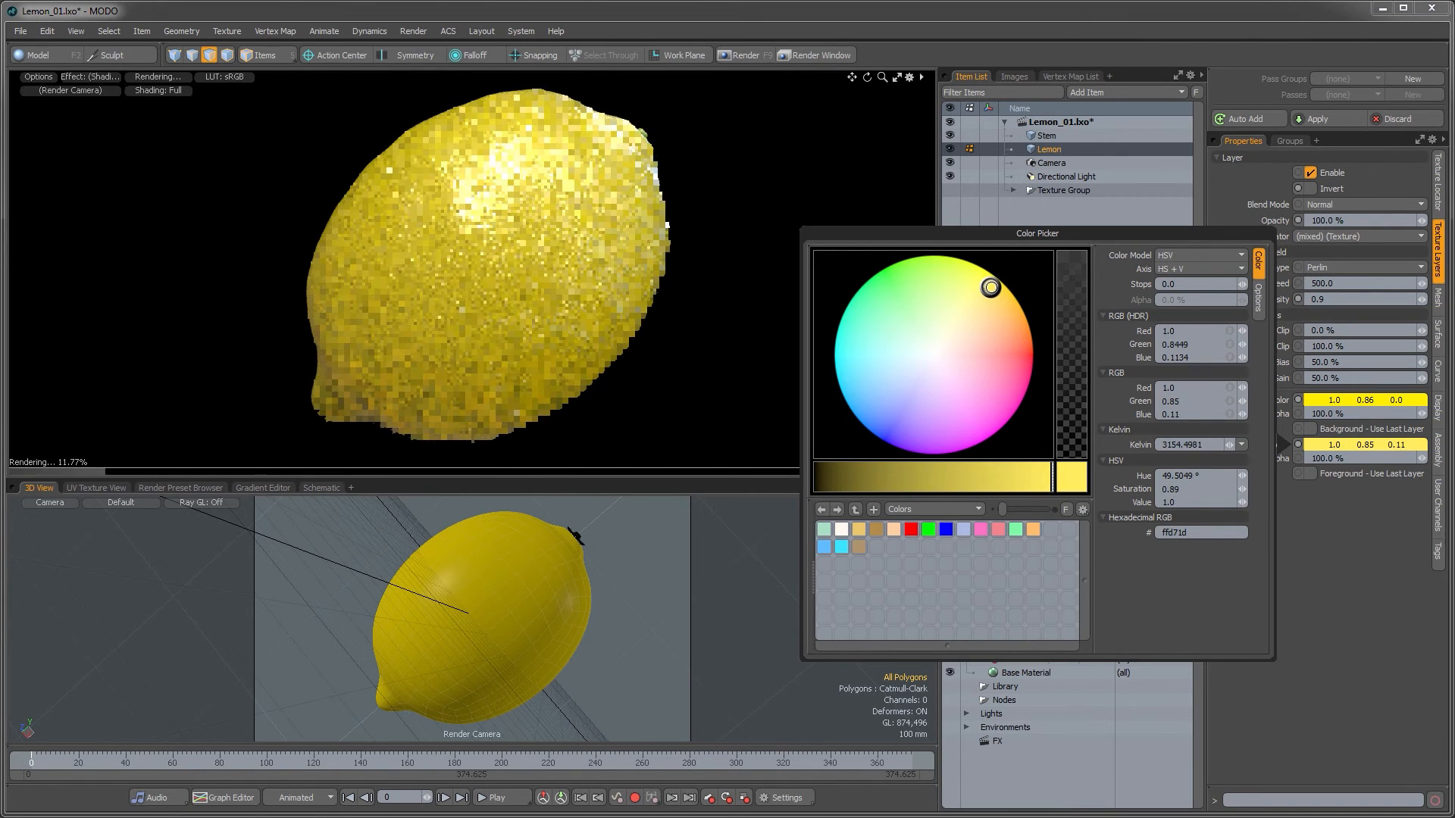
{"action": "left_click_drag", "start_coordinate": [1044, 479], "coordinate": [1032, 479]}
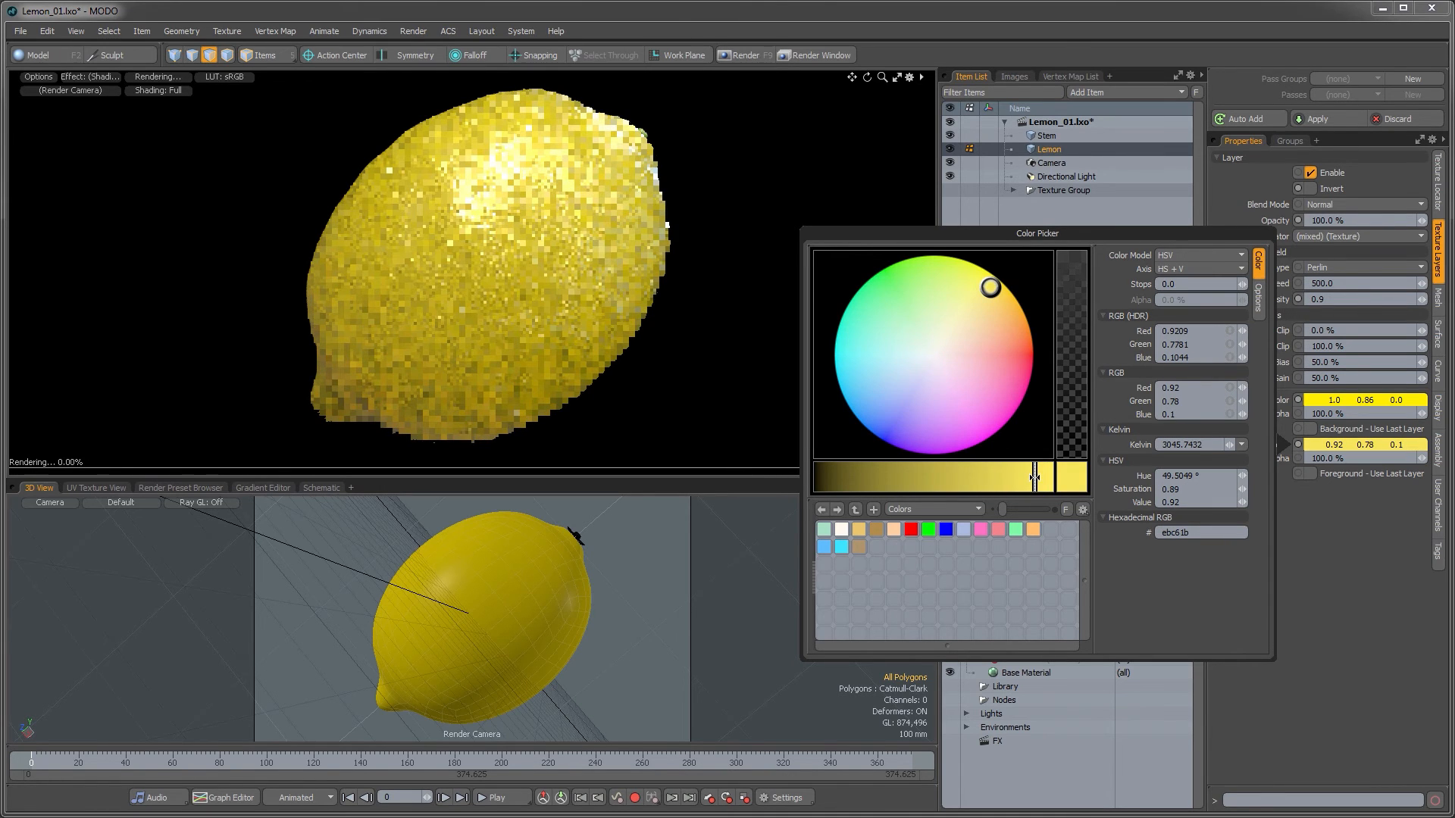
{"action": "left_click", "coordinate": [1303, 557]}
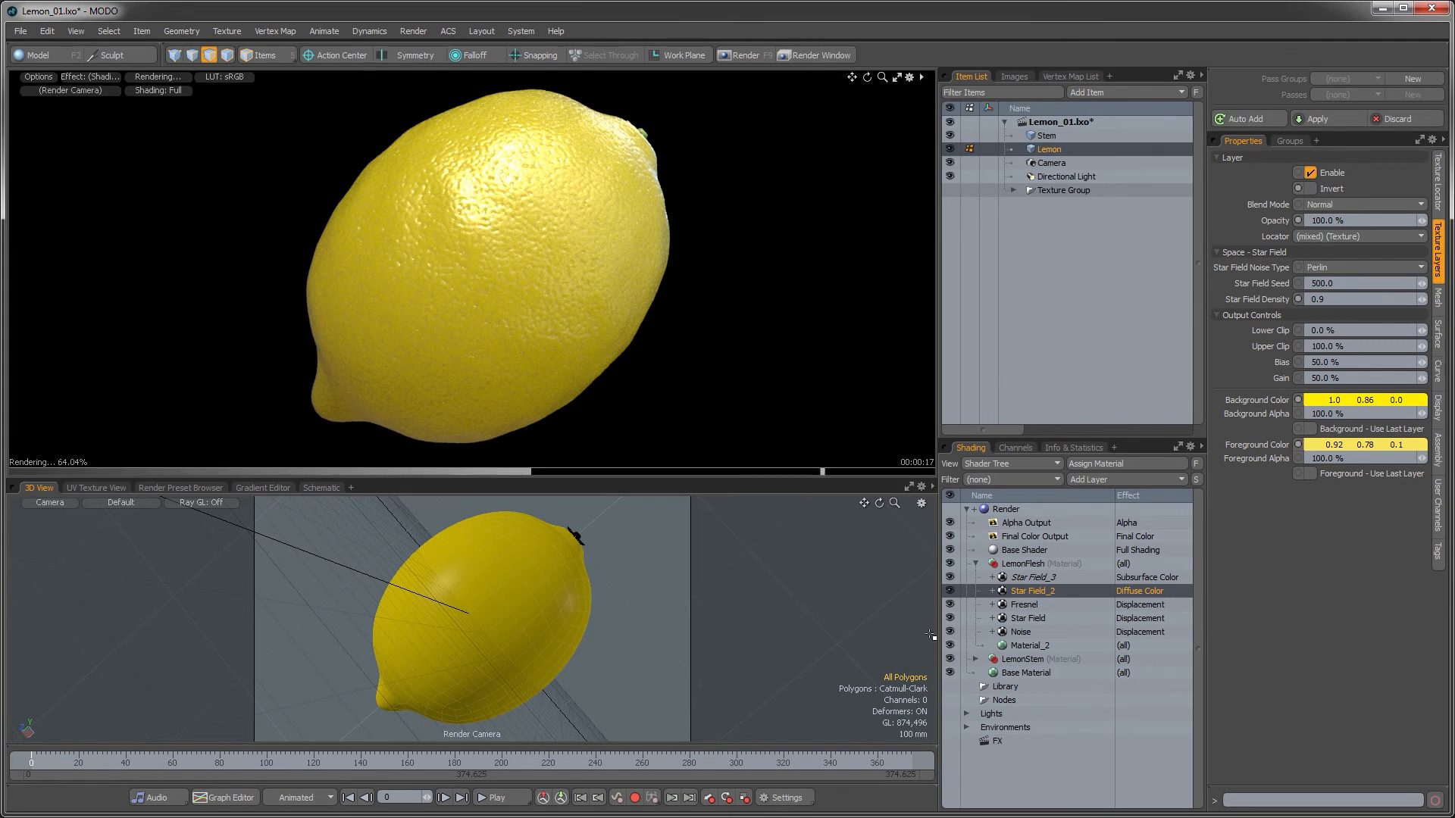
Set the clearcoat amount of Material_2 in the LemonFlesh group to 40%.
{"action": "left_click", "coordinate": [1011, 646]}
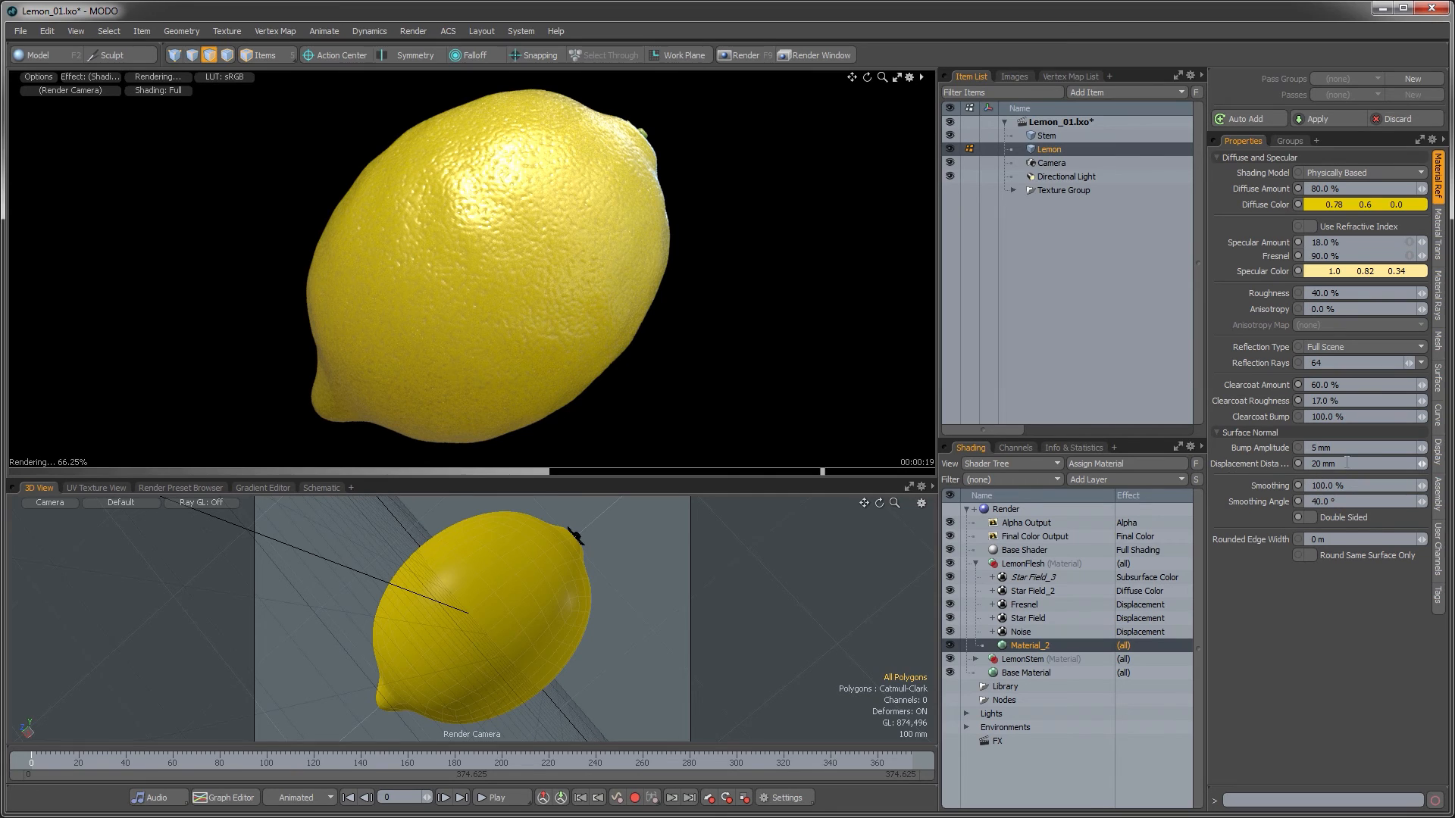
{"action": "type", "text": "40"}
{"action": "key", "text": "Return"}
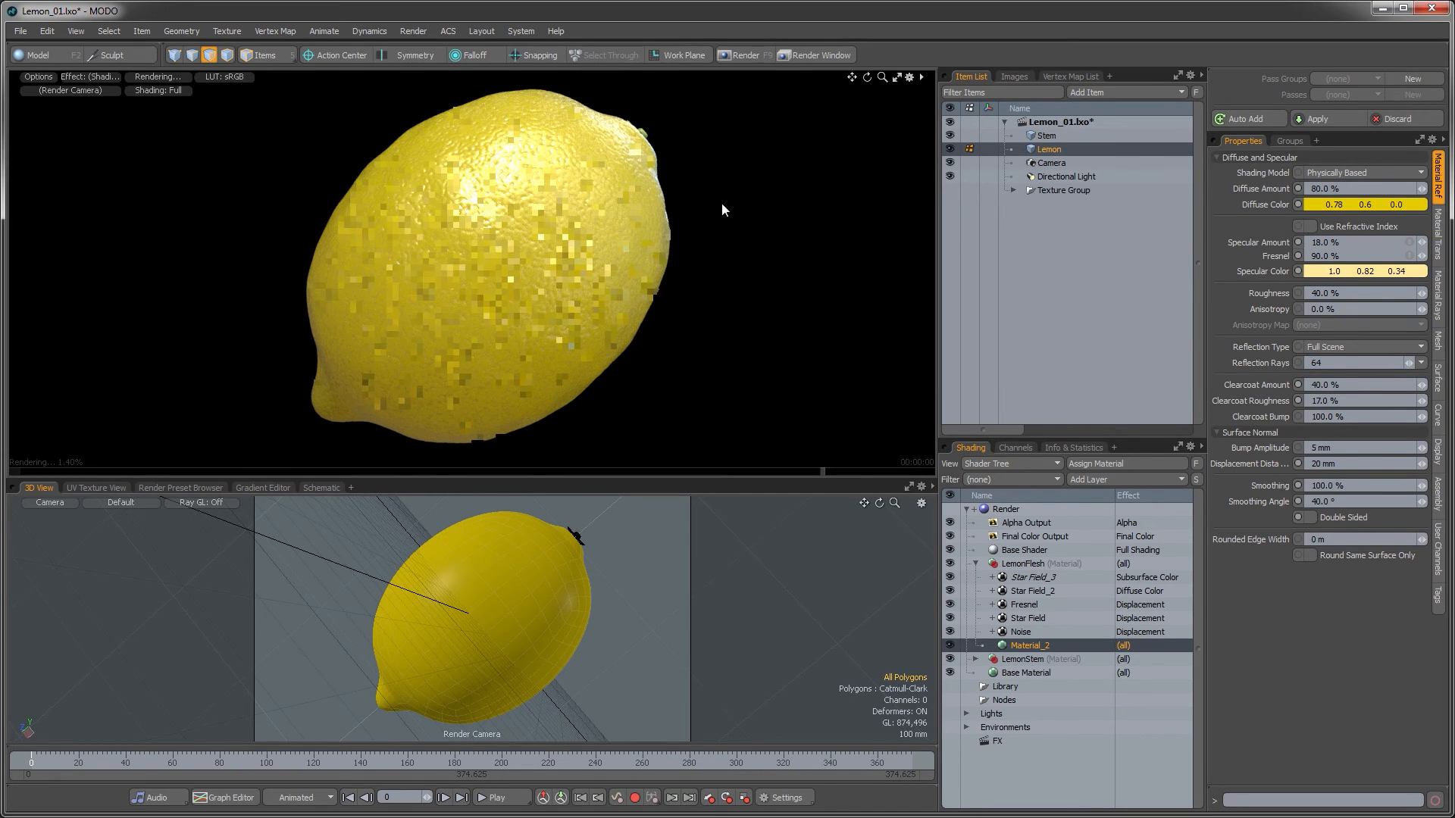